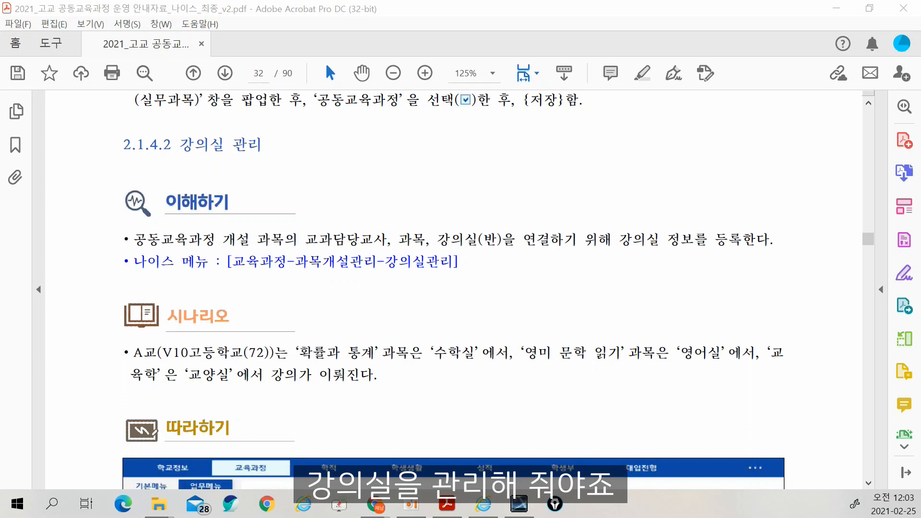
Underline the heading 강의실 관리 with the pen and handwrite 공동 → 어디서, 1-1 and 2-2 beside it.
drag(181, 163, 275, 153)
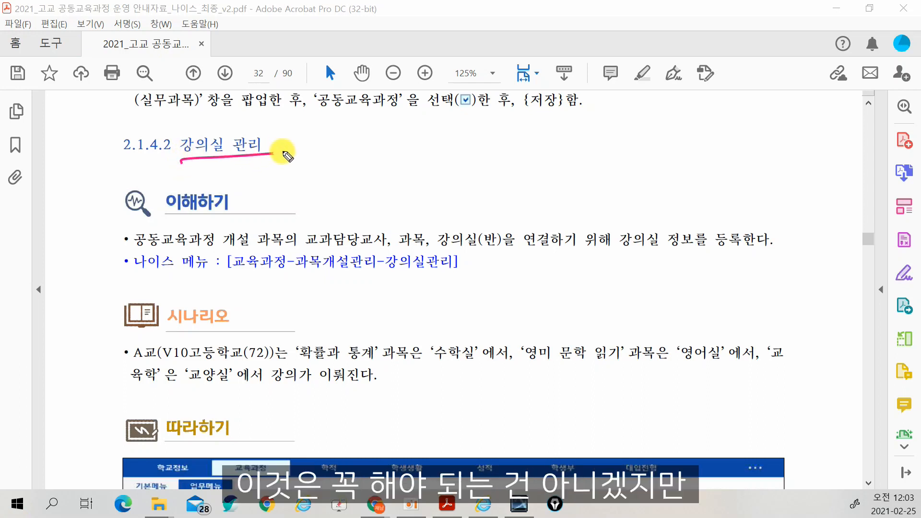
drag(439, 162, 448, 164)
mouse_move(440, 169)
mouse_down()
mouse_move(439, 178)
mouse_move(451, 174)
mouse_up()
drag(436, 186, 437, 185)
mouse_move(455, 162)
mouse_down()
mouse_move(473, 176)
mouse_move(455, 185)
mouse_move(545, 156)
mouse_move(596, 150)
mouse_move(613, 163)
mouse_up()
mouse_move(648, 117)
mouse_down()
mouse_move(647, 143)
mouse_move(681, 123)
mouse_up()
drag(690, 111, 691, 133)
mouse_move(643, 165)
mouse_down()
mouse_move(638, 179)
mouse_move(668, 168)
mouse_up()
drag(681, 161, 705, 165)
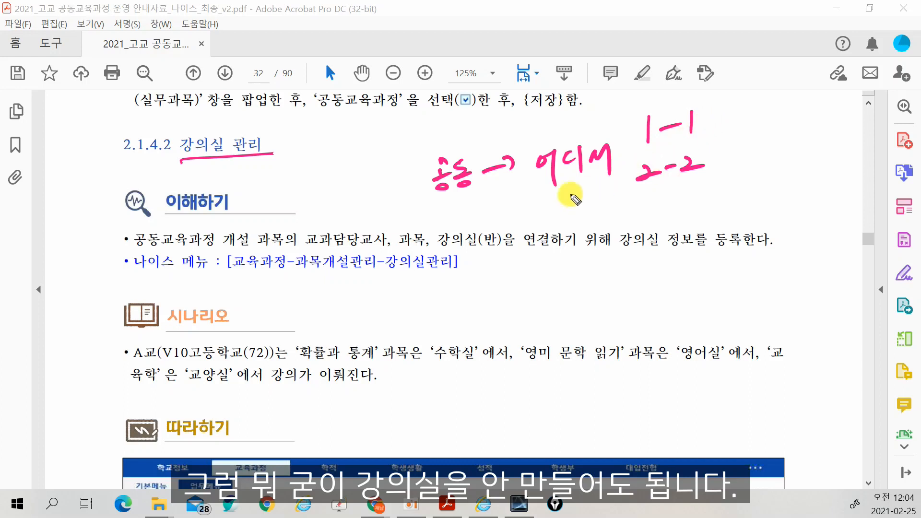
Underline 강의실관리 in the guide's 나이스 path and handwrite the underlined room examples 체육실 and 과학실 below it.
drag(385, 280, 457, 278)
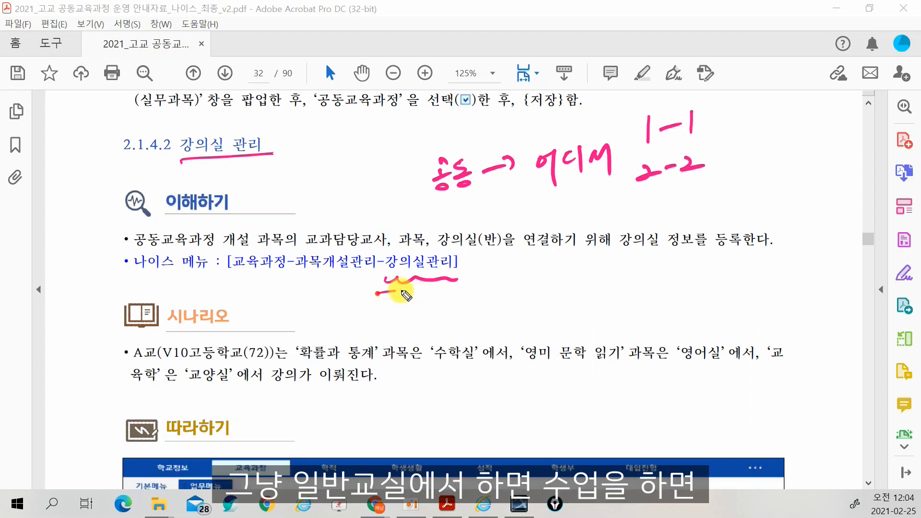
drag(376, 293, 451, 284)
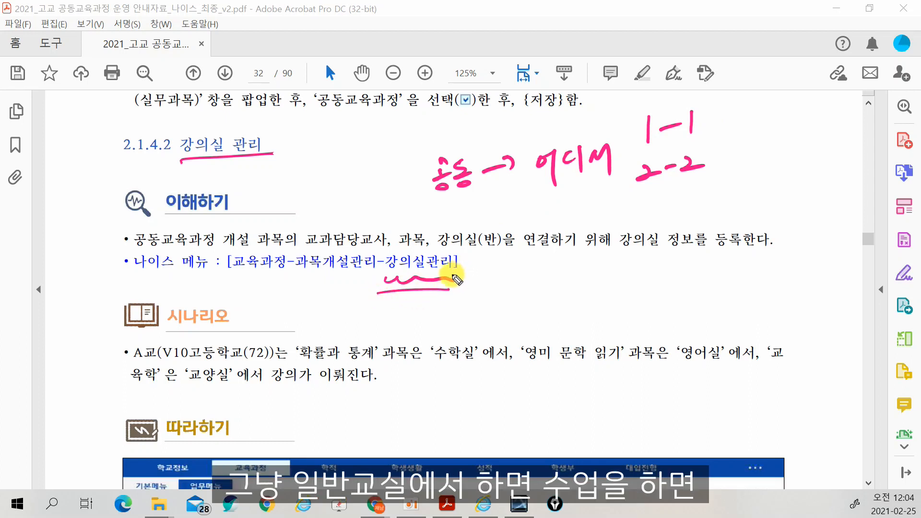
mouse_move(430, 290)
mouse_down()
mouse_move(436, 309)
mouse_move(530, 315)
mouse_move(547, 294)
mouse_move(543, 312)
mouse_move(556, 312)
mouse_up()
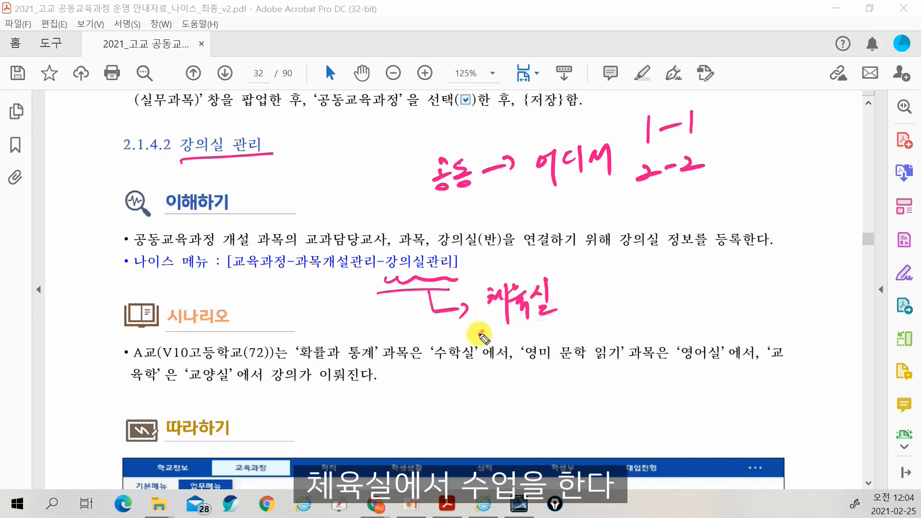
drag(479, 331, 567, 327)
drag(596, 292, 608, 307)
drag(618, 275, 621, 319)
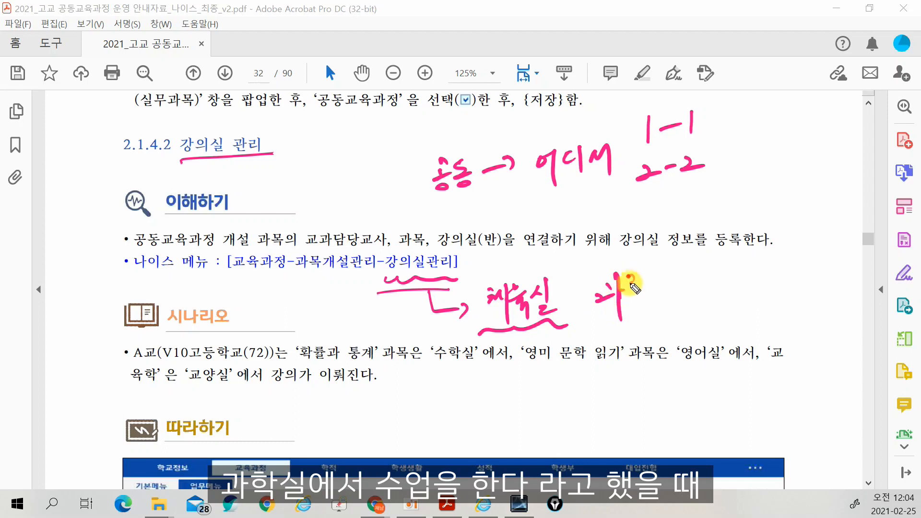
mouse_move(631, 284)
mouse_down()
mouse_move(643, 293)
mouse_move(674, 282)
mouse_move(678, 299)
mouse_up()
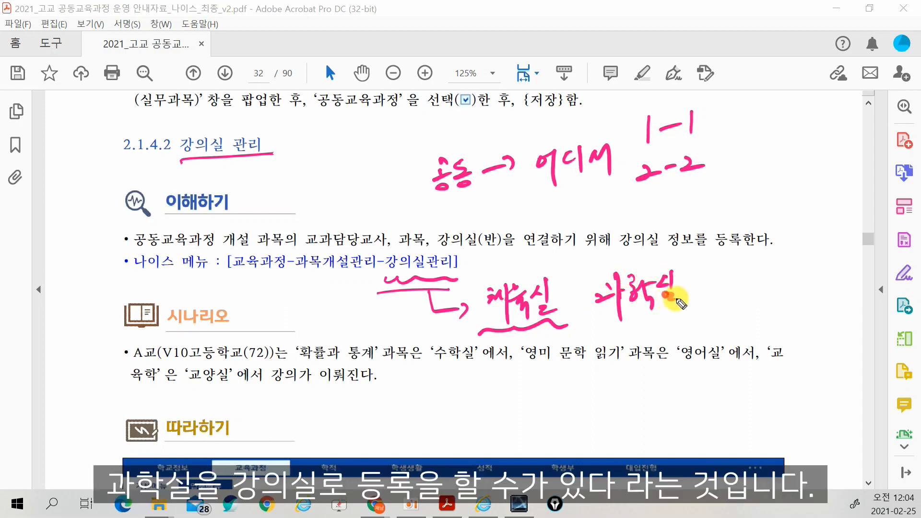
drag(605, 327, 676, 318)
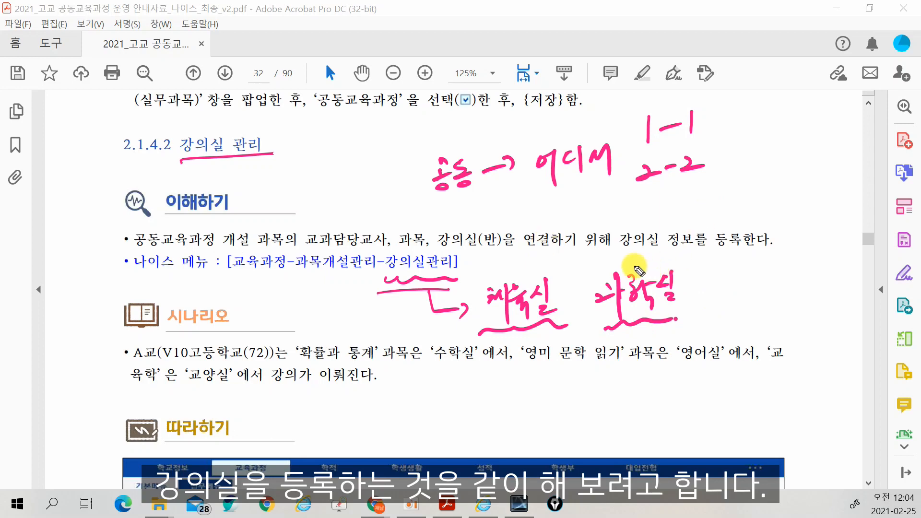
Underline the subject and classroom pairings in the guide's 시나리오 text and clear the pen marks.
scroll(640, 270, down, 5)
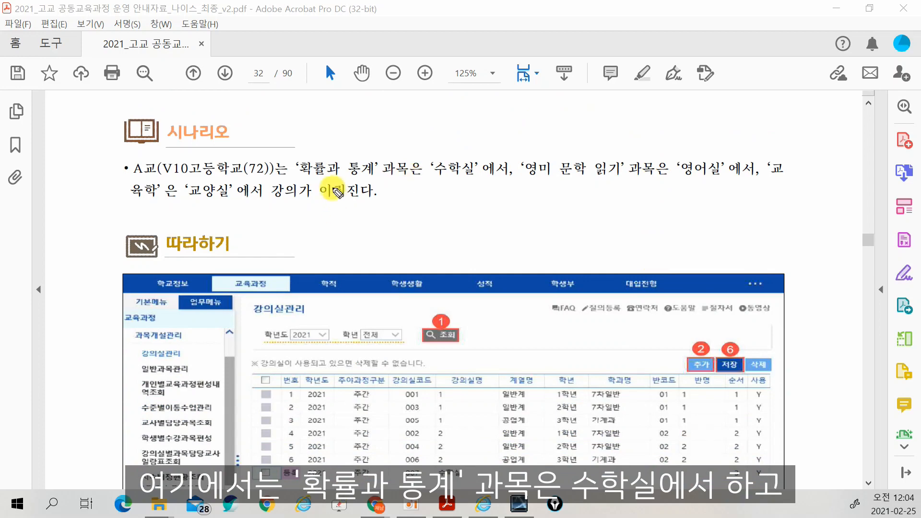
drag(293, 181, 779, 179)
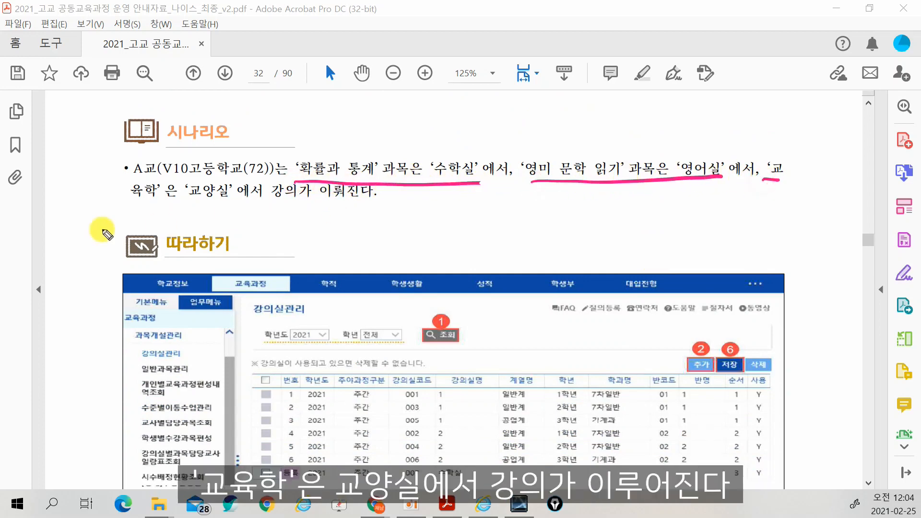
drag(126, 207, 376, 203)
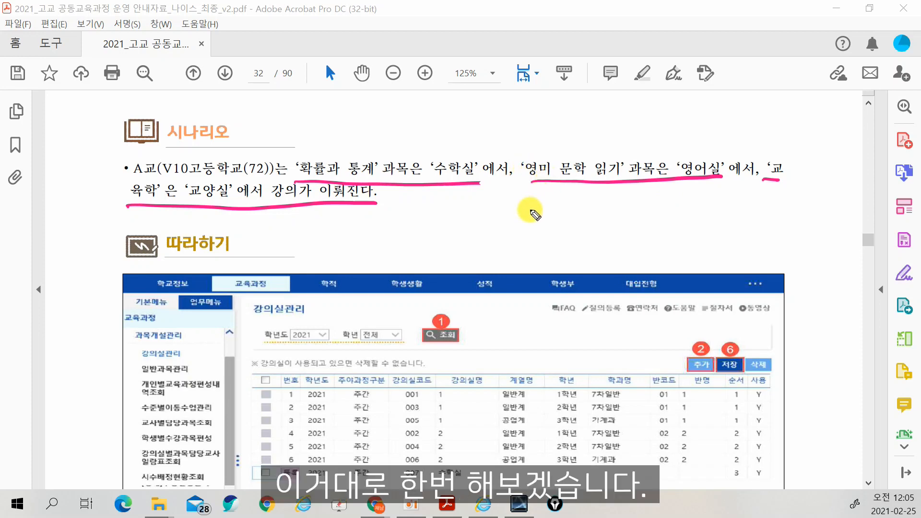
key(ctrl+shift+7)
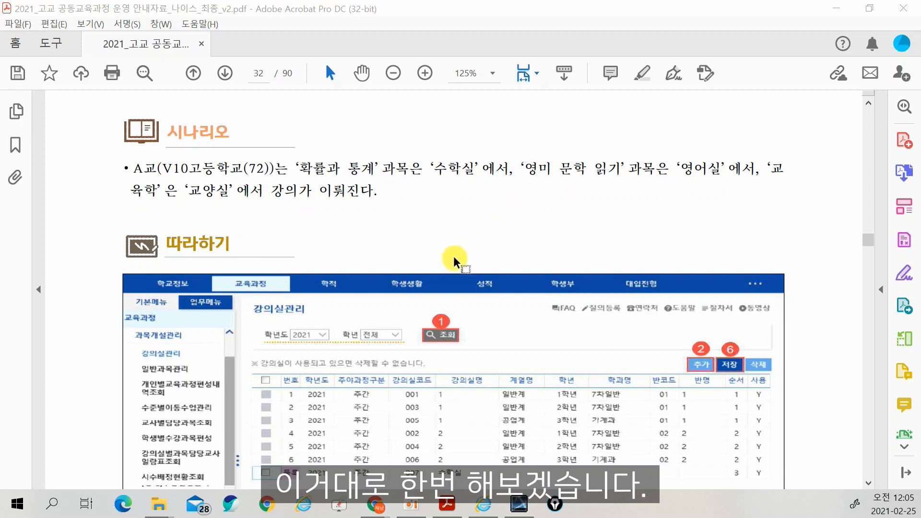
Switch to 나이스, open the 강의실관리 page of 교육과정's 과목개설관리 and look up the 2021 classrooms for all grades.
scroll(453, 256, down, 3)
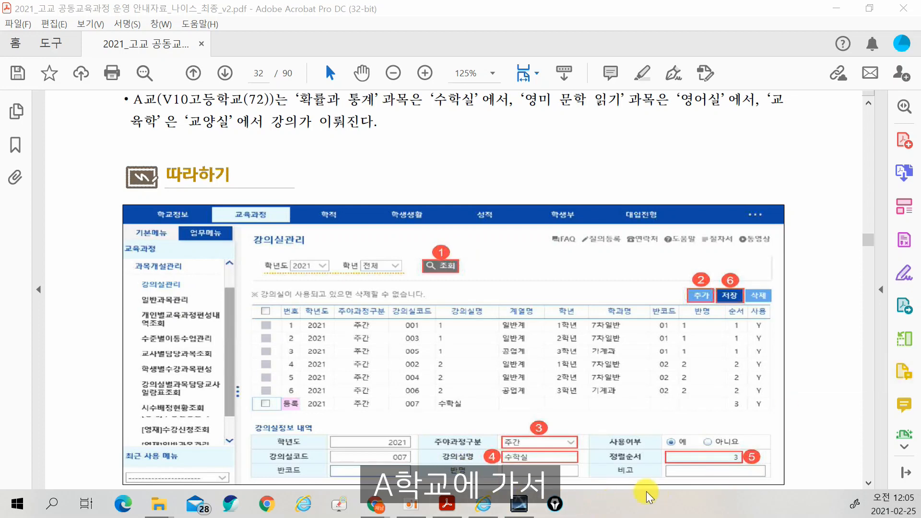
click(519, 504)
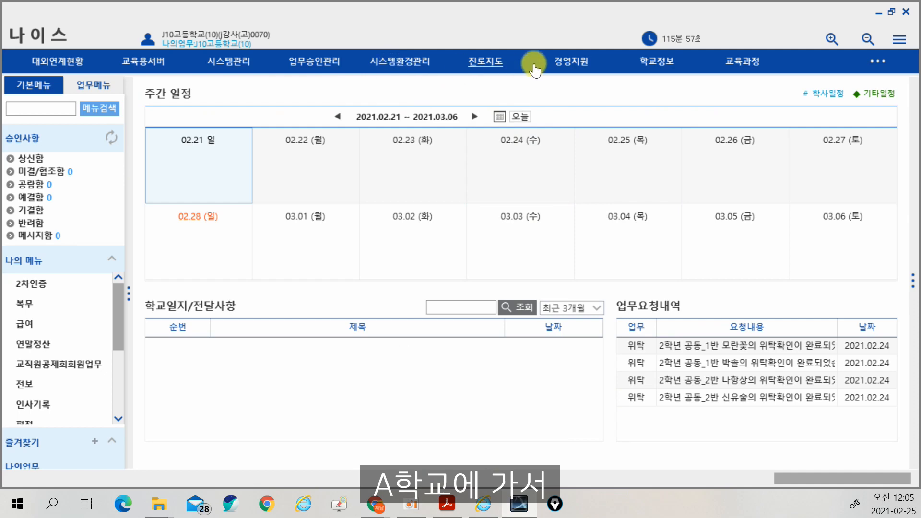
click(744, 64)
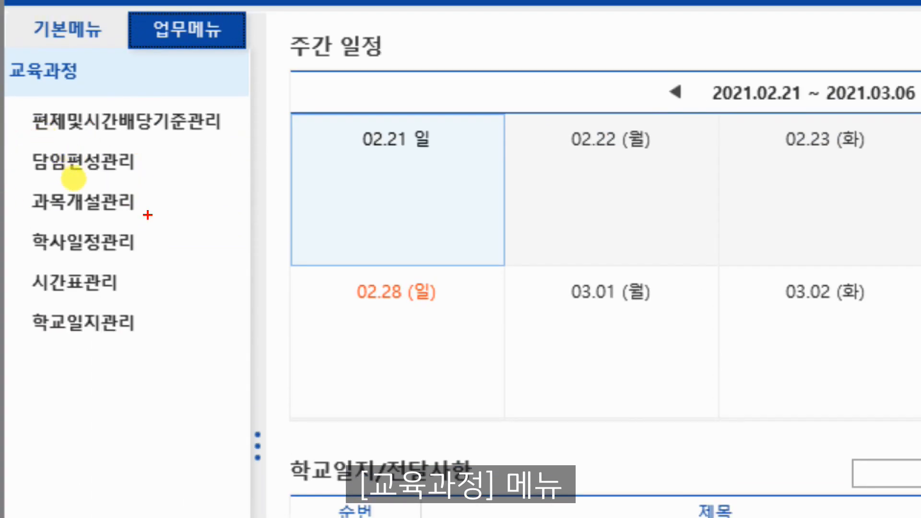
click(82, 201)
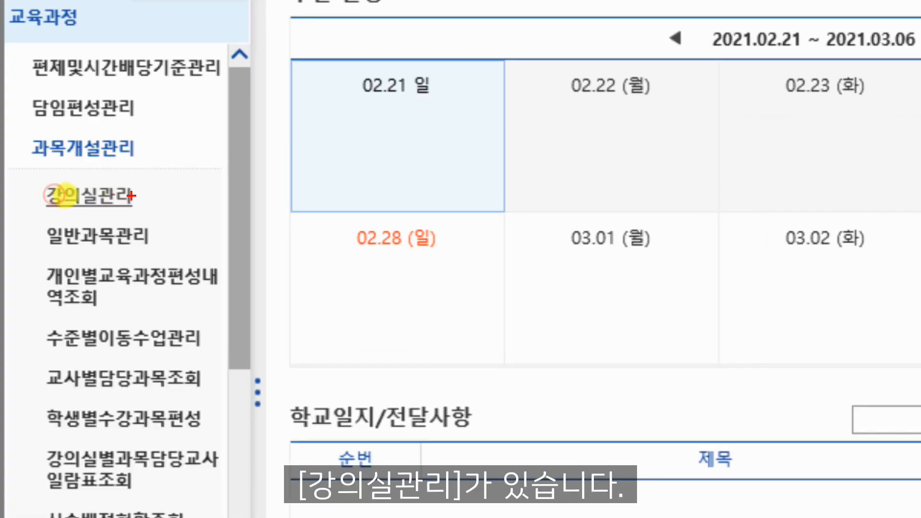
mouse_move(70, 200)
mouse_down()
mouse_move(31, 202)
mouse_move(55, 208)
mouse_up()
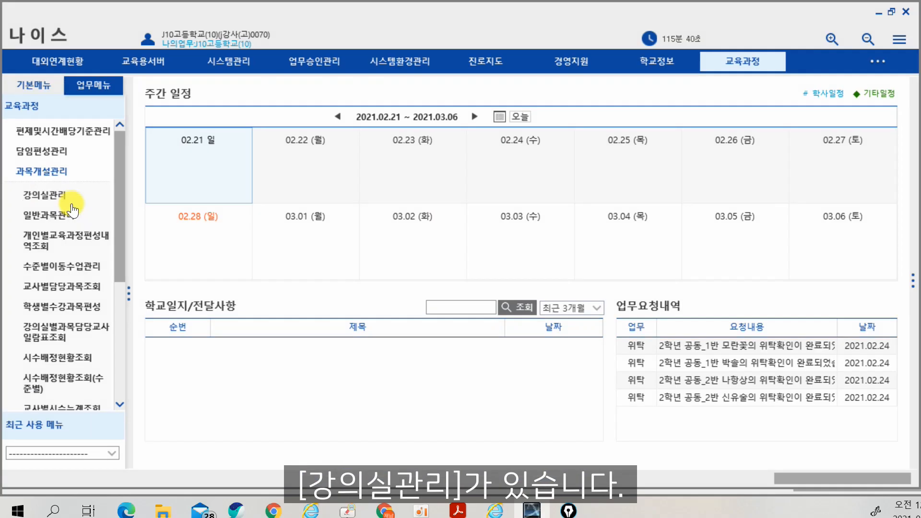
click(93, 197)
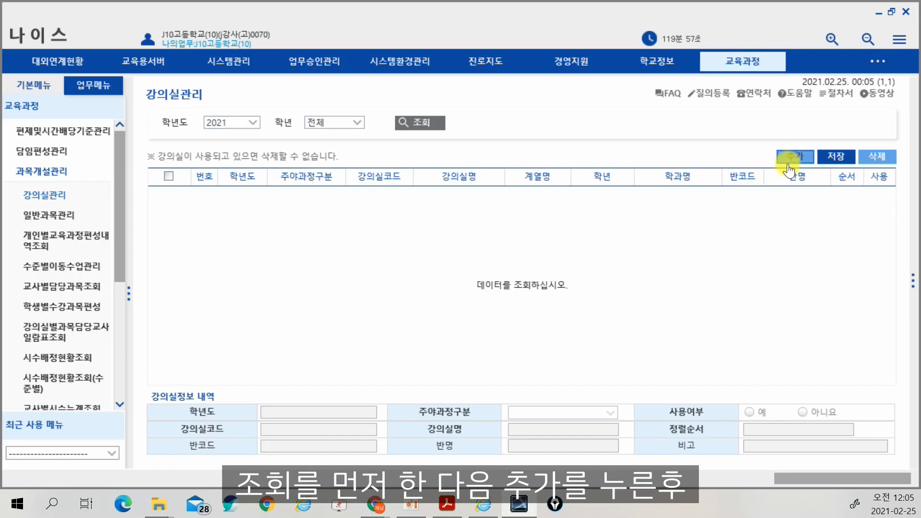
click(790, 163)
click(427, 126)
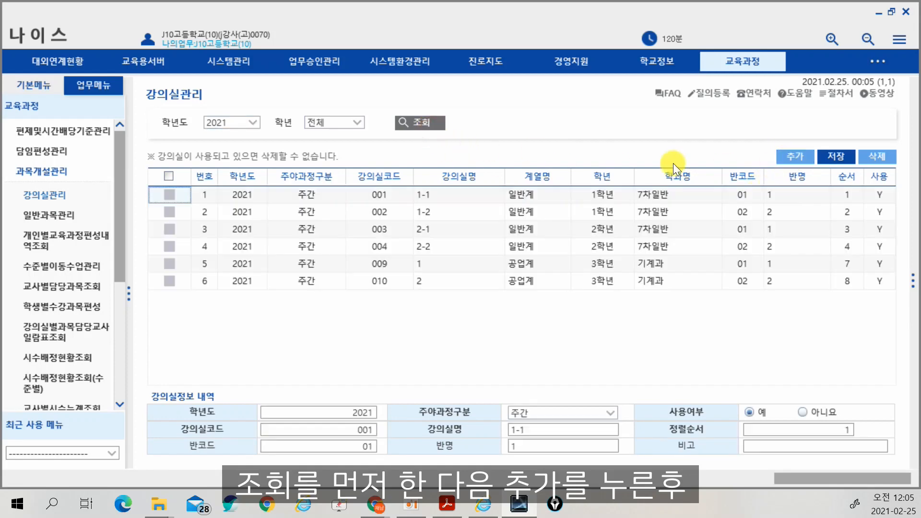
Add a 주간 classroom named 수학실 with sort order 9 and save it.
click(795, 156)
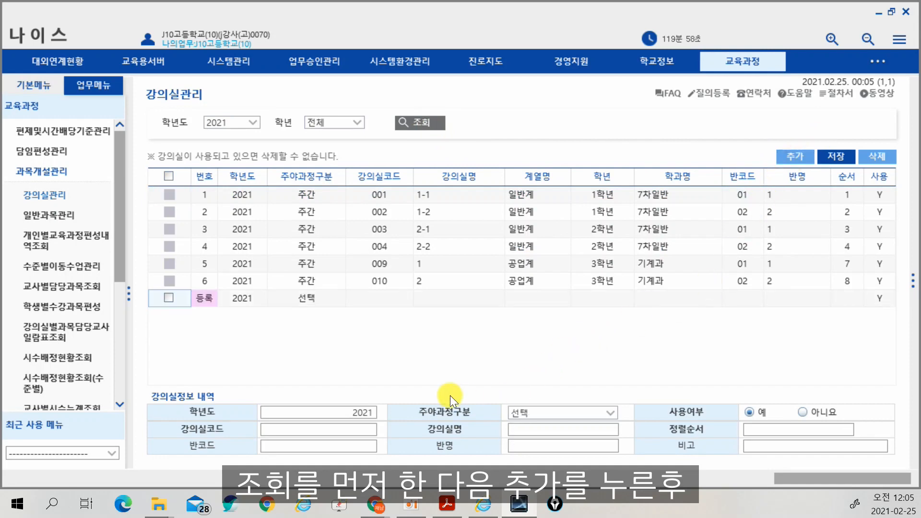
click(560, 411)
click(547, 441)
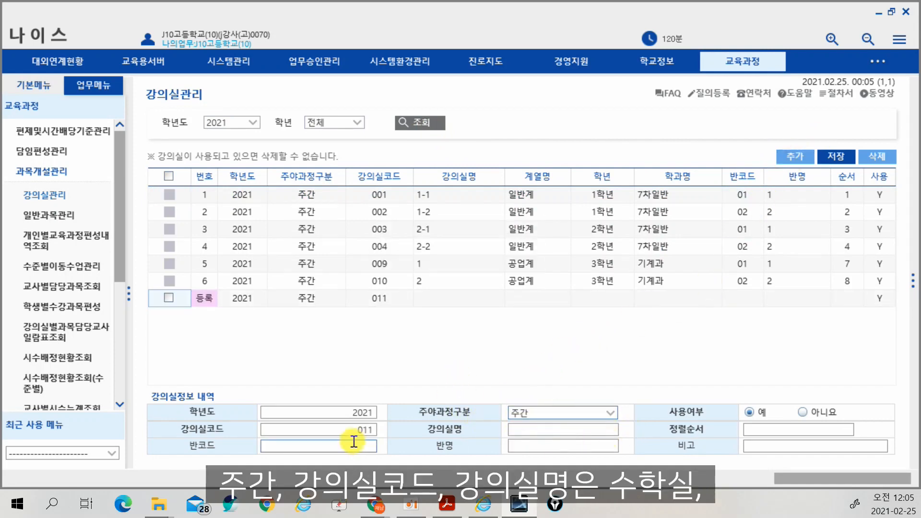
click(553, 424)
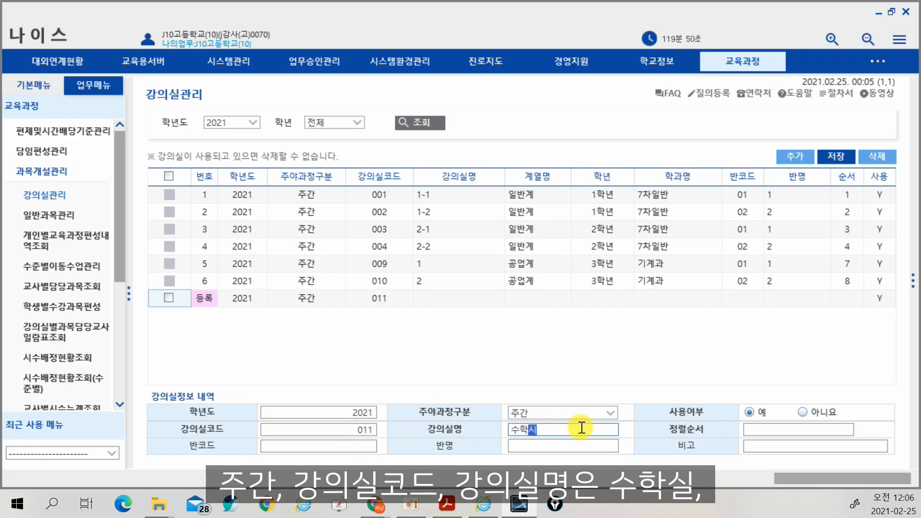
click(804, 430)
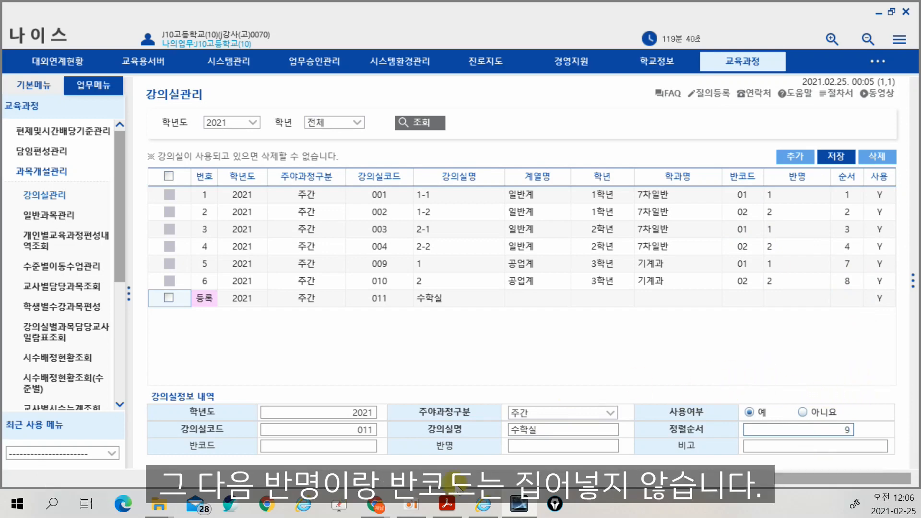
click(835, 157)
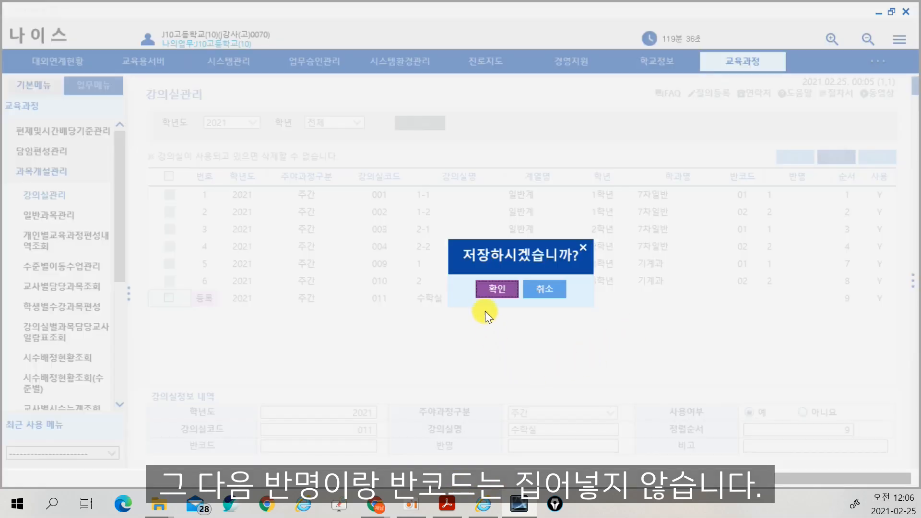
click(494, 288)
click(522, 291)
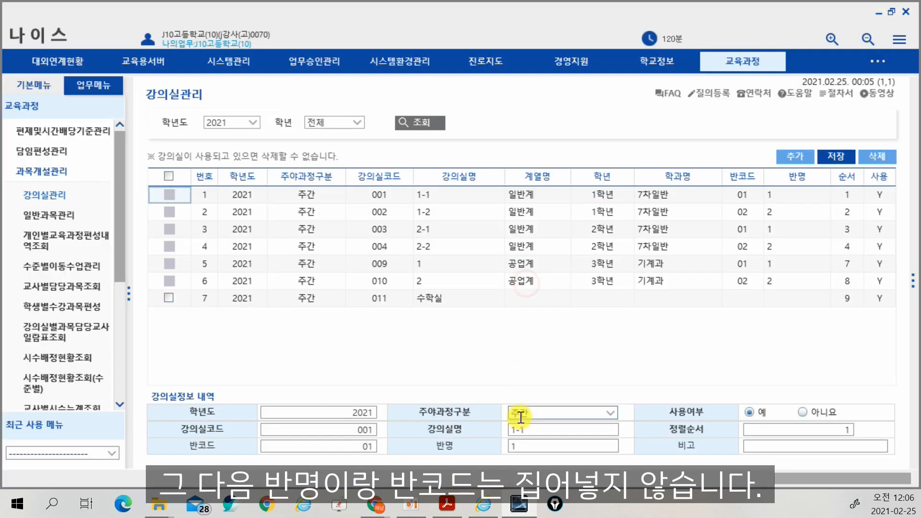
Add a 주간 classroom named 영어실 with sort order 10 and save it.
click(521, 505)
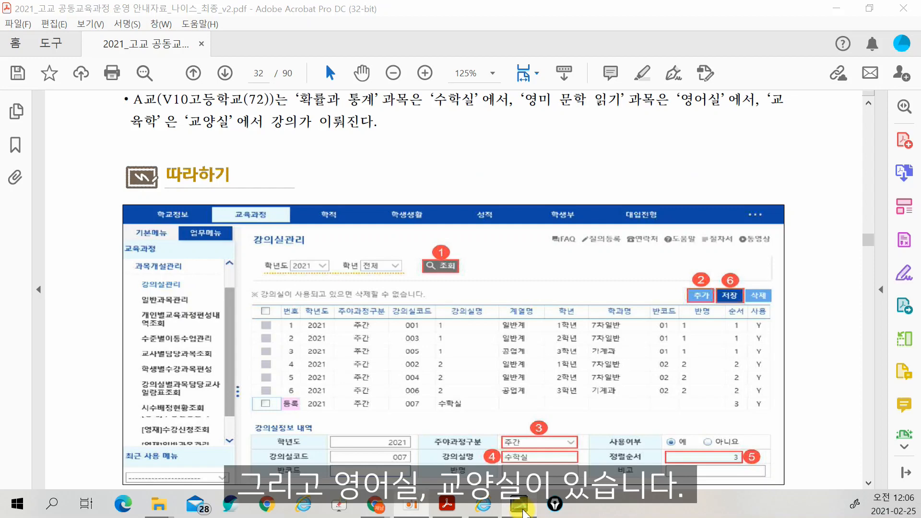
click(521, 504)
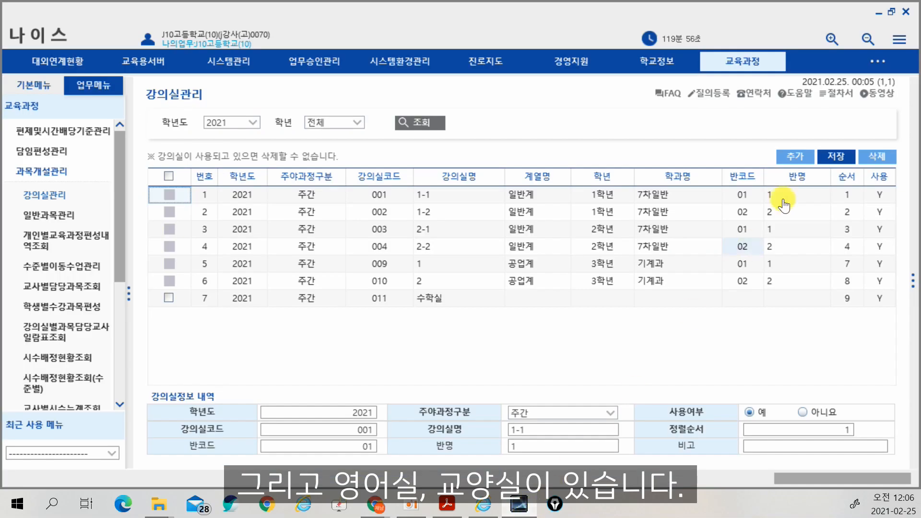
click(795, 157)
click(580, 413)
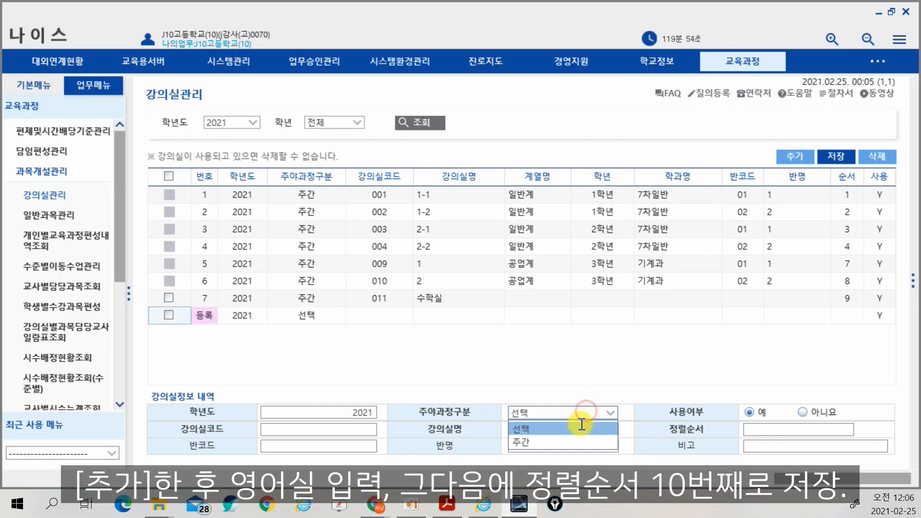
click(575, 440)
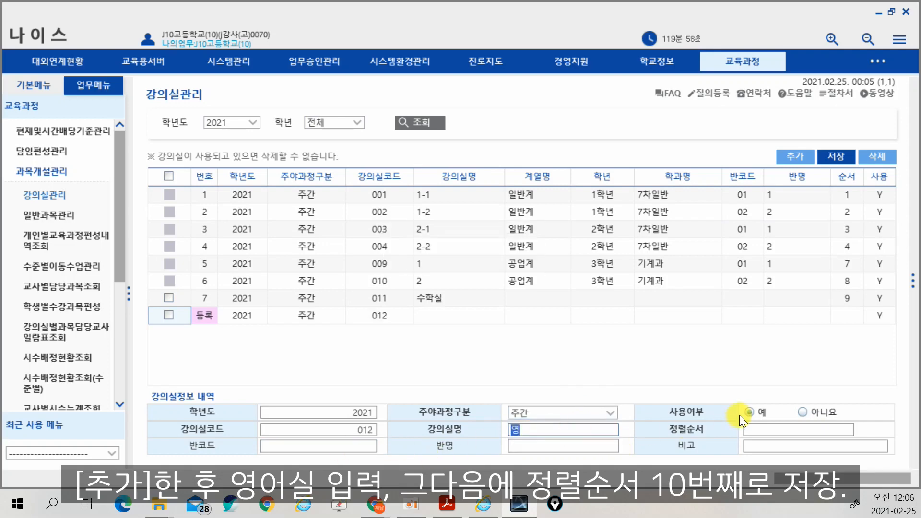
text(영어실)
key(Tab)
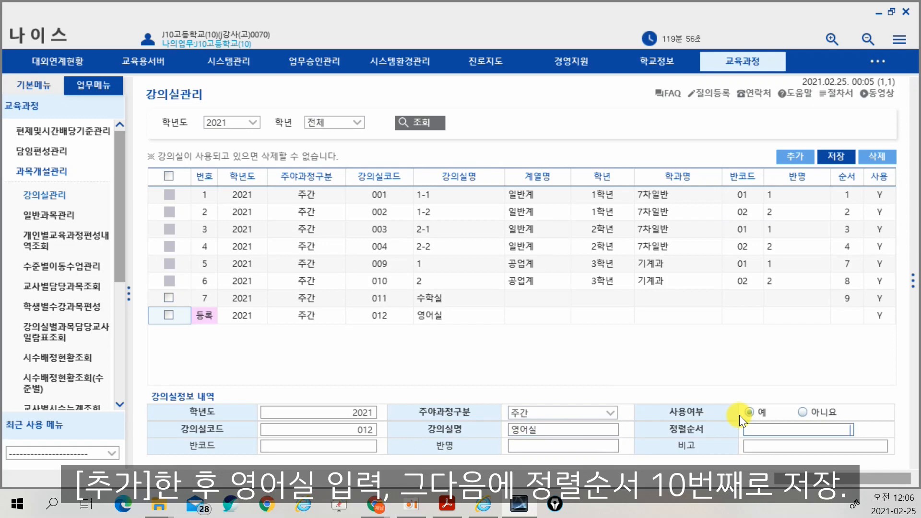
text(10)
click(840, 162)
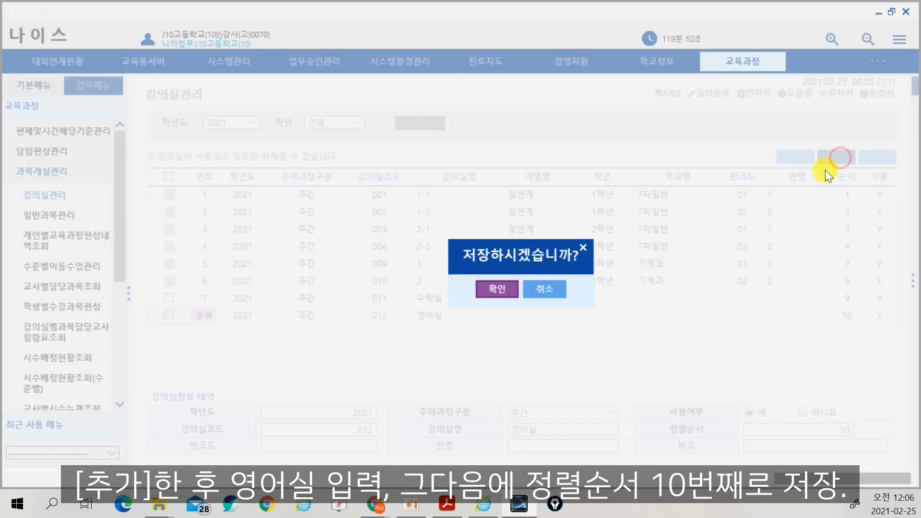
click(481, 289)
click(493, 289)
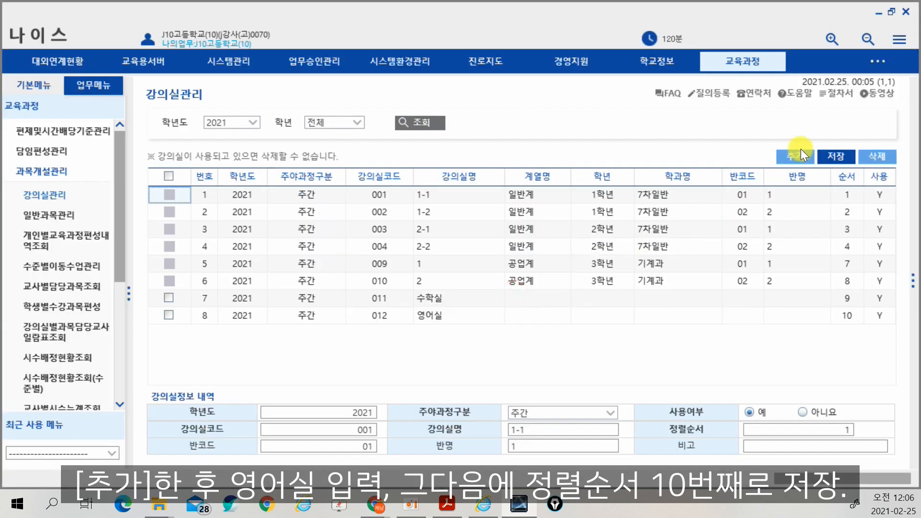
Add a 주간 classroom named 교양실 with sort order 11 and save it.
click(796, 156)
click(556, 411)
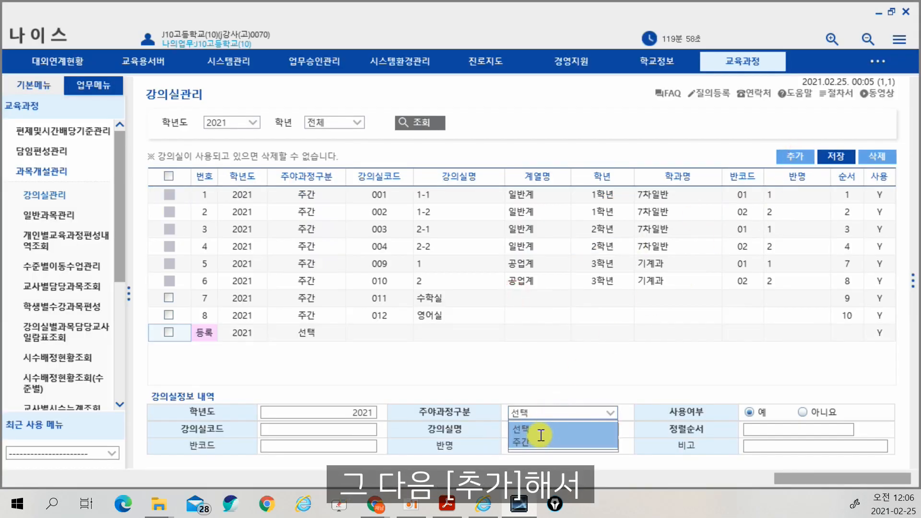
click(540, 442)
click(547, 429)
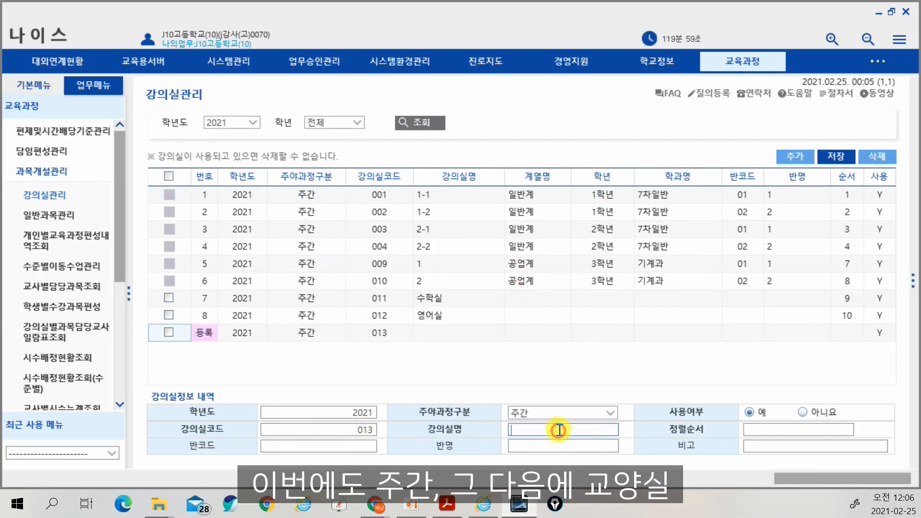
text(교양실)
key(Tab)
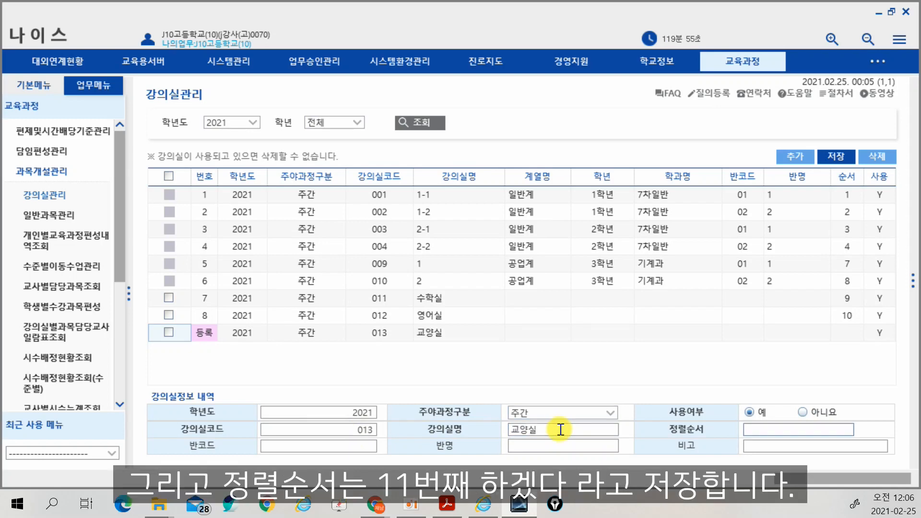
key(Tab)
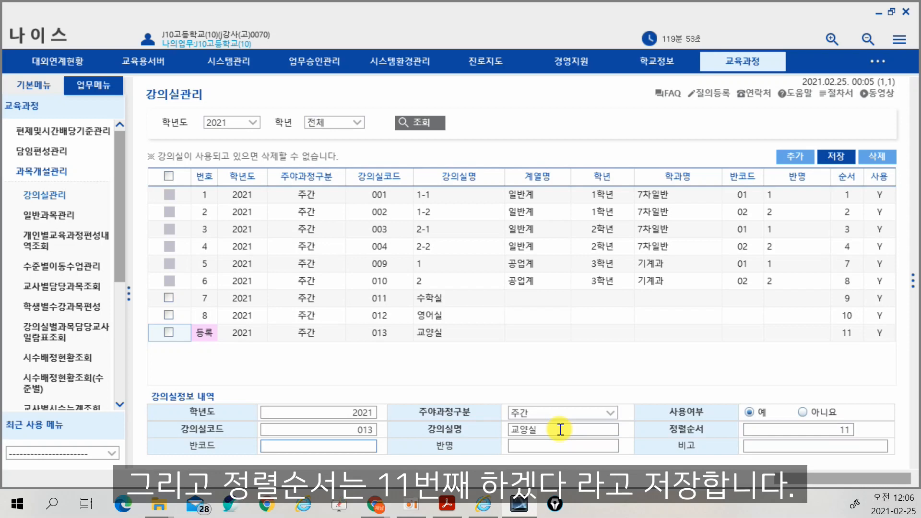
click(831, 157)
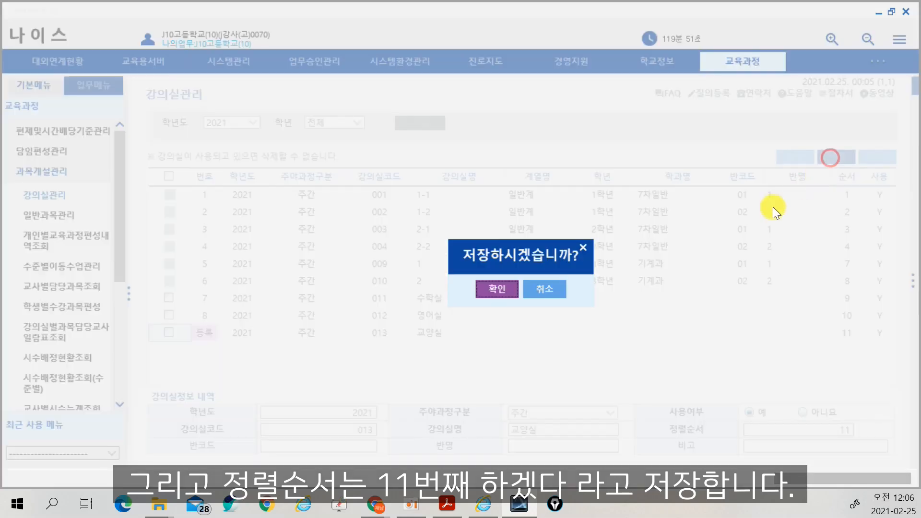
click(487, 294)
click(524, 290)
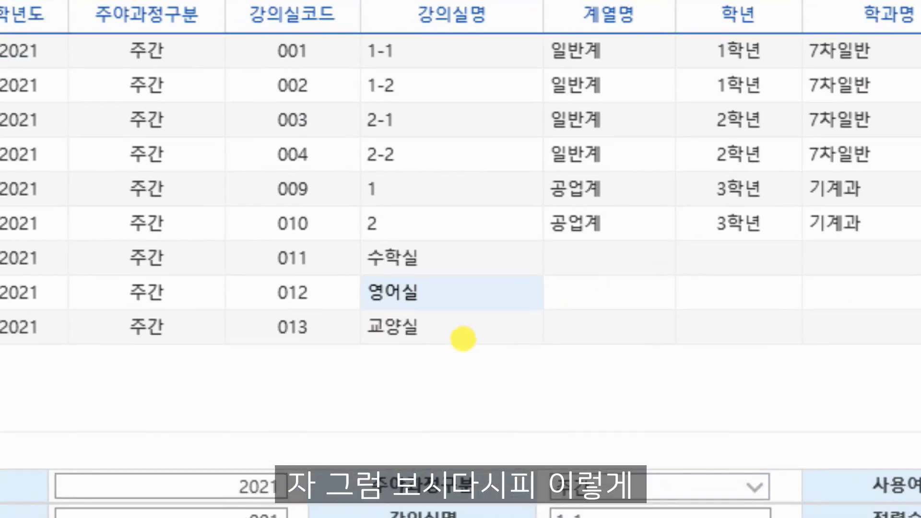
mouse_move(447, 341)
mouse_down()
mouse_move(439, 349)
mouse_move(357, 235)
mouse_move(494, 345)
mouse_move(473, 343)
mouse_up()
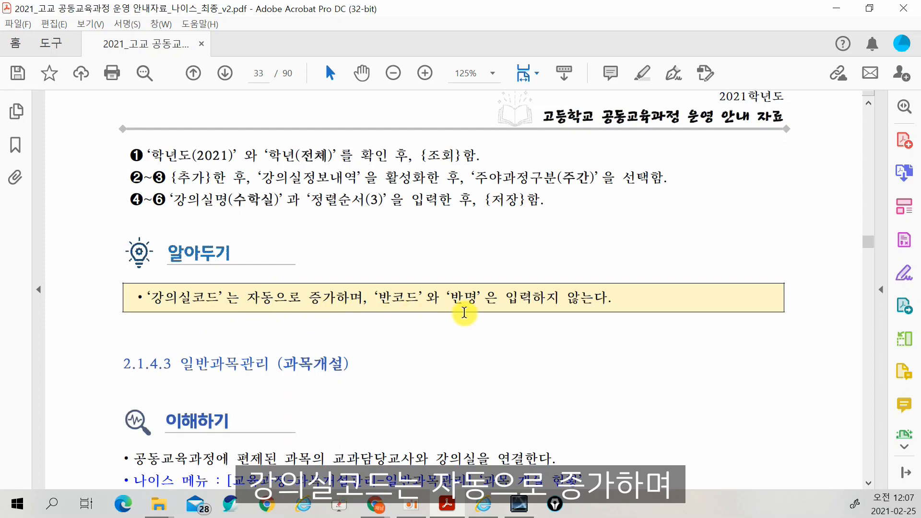
In the PDF guide, underline the 2.1.4.3 일반과목관리 heading, handwrite the 교과목–교과담임→학생→타교생 flow beside it, and clear the pen marks.
scroll(549, 326, down, 3)
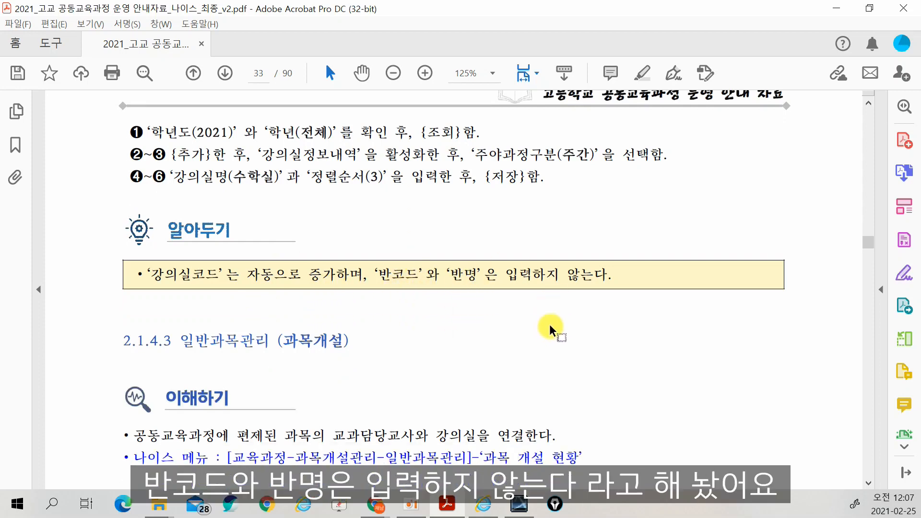
scroll(552, 322, down, 7)
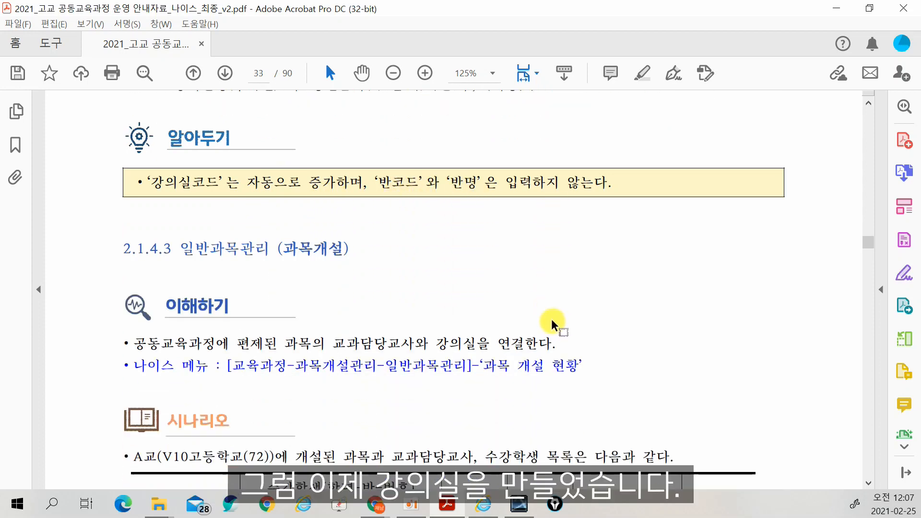
scroll(551, 320, down, 1)
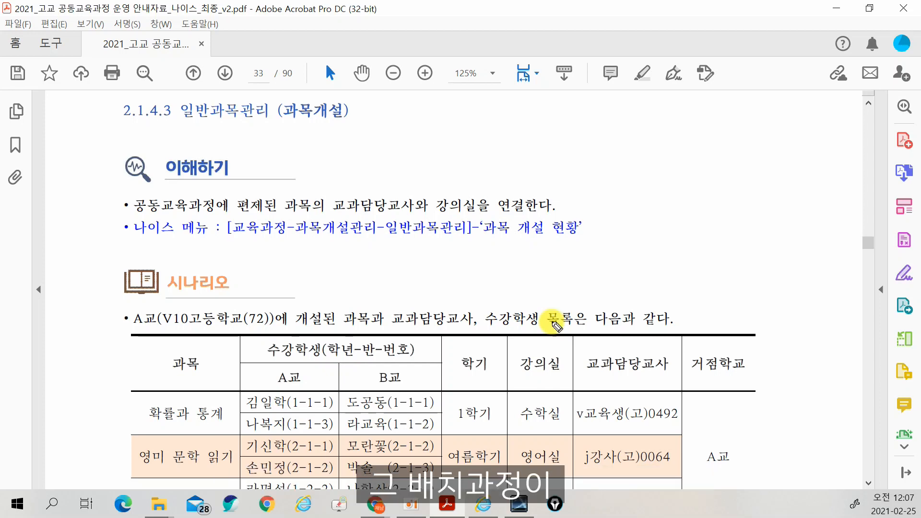
drag(177, 128, 355, 129)
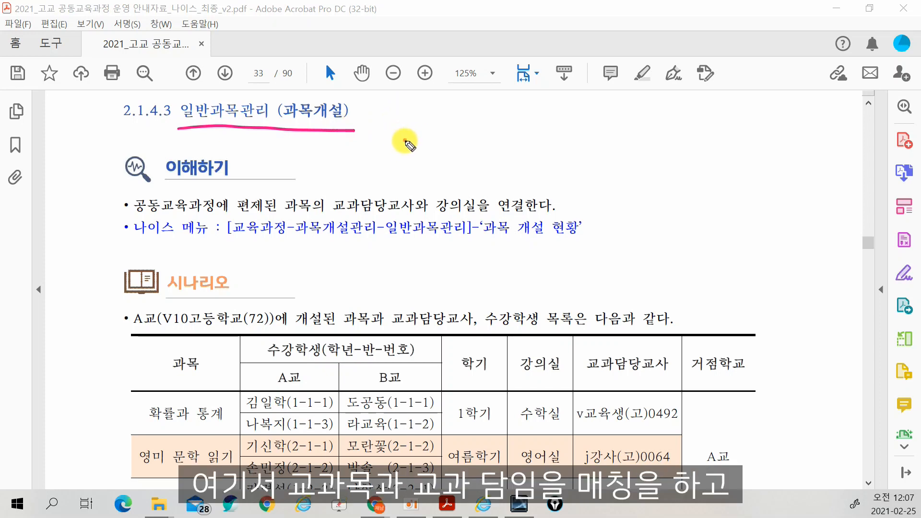
mouse_move(409, 150)
mouse_down()
mouse_move(431, 142)
mouse_move(433, 130)
mouse_move(456, 151)
mouse_move(530, 127)
mouse_move(543, 140)
mouse_up()
mouse_move(526, 95)
mouse_down()
mouse_move(542, 81)
mouse_move(559, 117)
mouse_move(574, 105)
mouse_move(585, 136)
mouse_move(576, 134)
mouse_move(628, 139)
mouse_move(611, 154)
mouse_up()
mouse_move(658, 121)
mouse_down()
mouse_move(654, 127)
mouse_move(695, 131)
mouse_move(696, 155)
mouse_up()
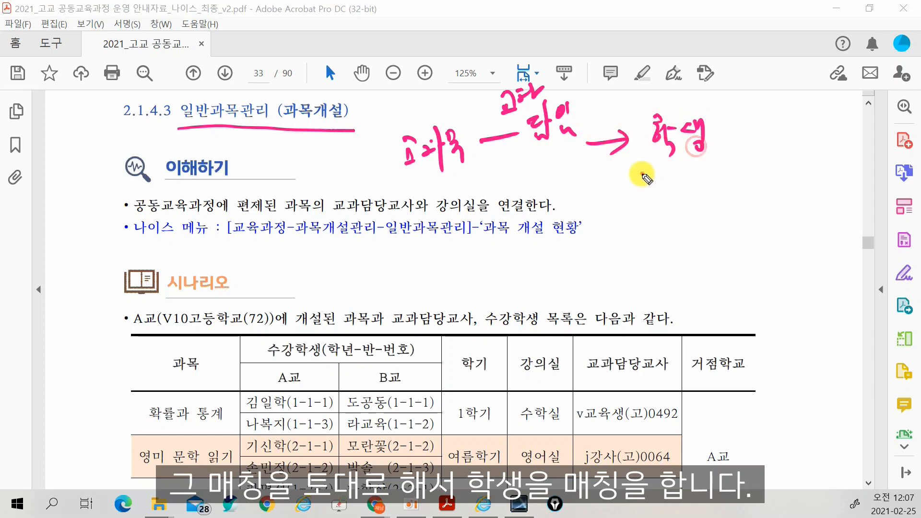
drag(642, 174, 709, 169)
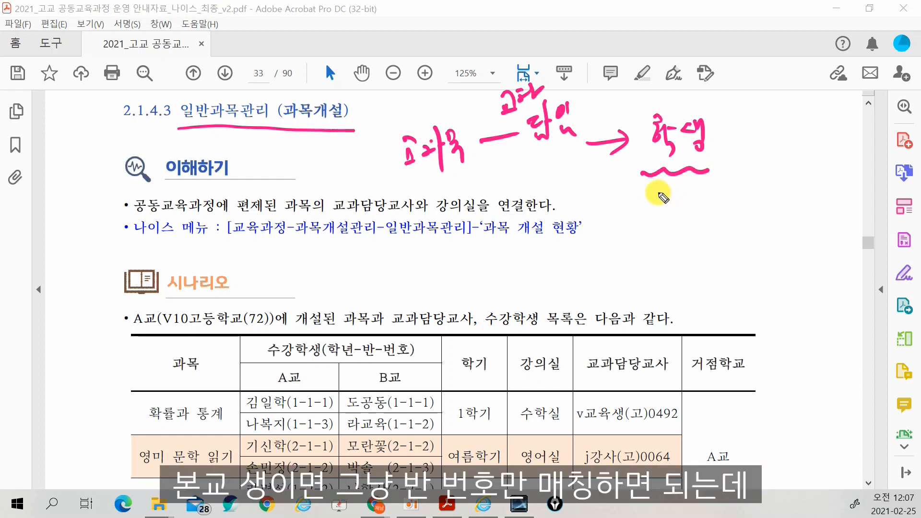
mouse_move(659, 191)
mouse_down()
mouse_move(658, 226)
mouse_move(717, 220)
mouse_move(736, 230)
mouse_move(765, 206)
mouse_move(794, 225)
mouse_move(776, 228)
mouse_up()
drag(542, 263, 816, 256)
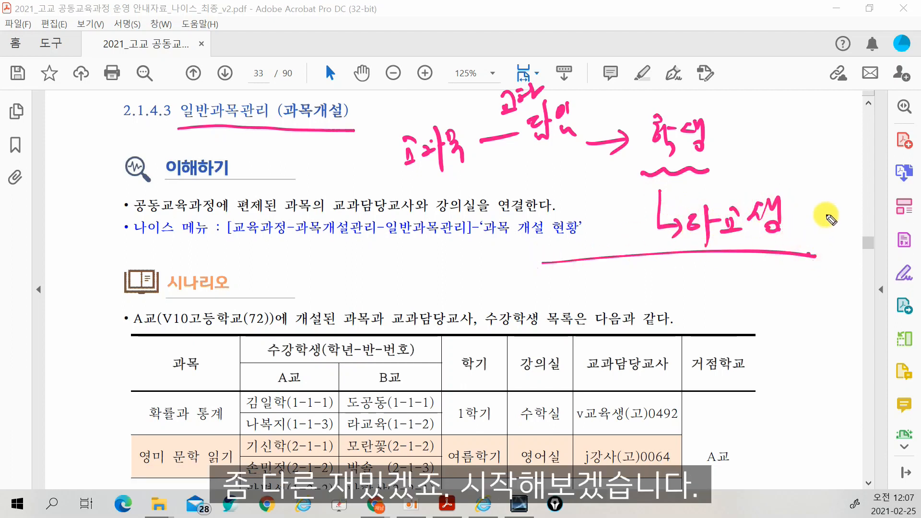
key(Escape)
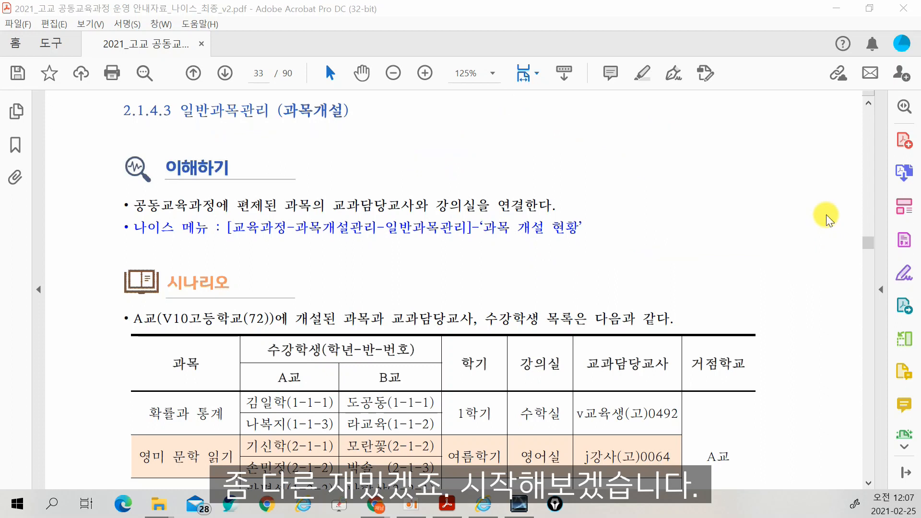
Examine the guide's 시나리오 table of subjects, students, classrooms and teachers, and the 따라하기 example for 일반과목관리.
scroll(815, 217, down, 5)
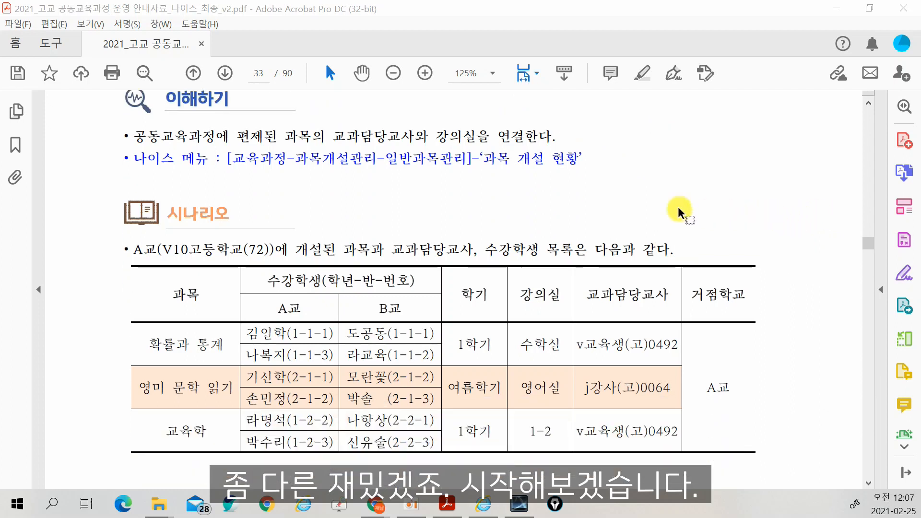
scroll(464, 195, down, 2)
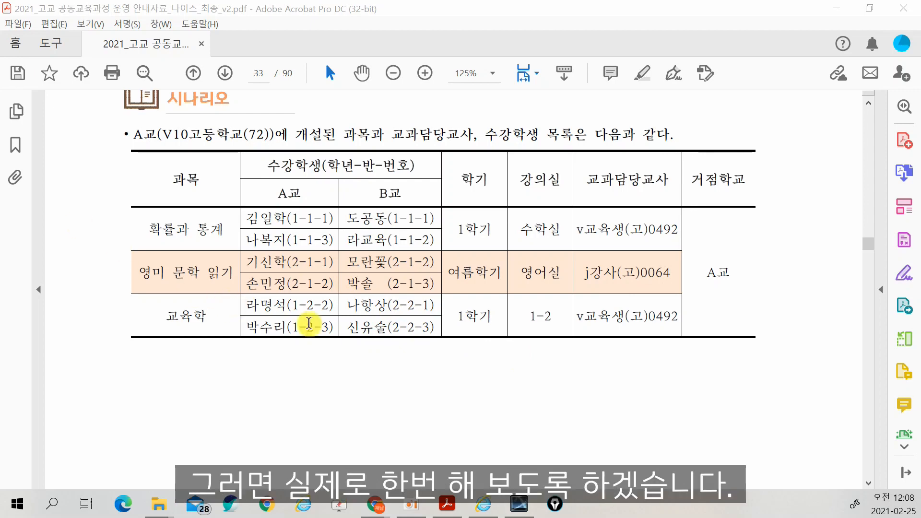
scroll(413, 364, down, 3)
scroll(413, 365, down, 10)
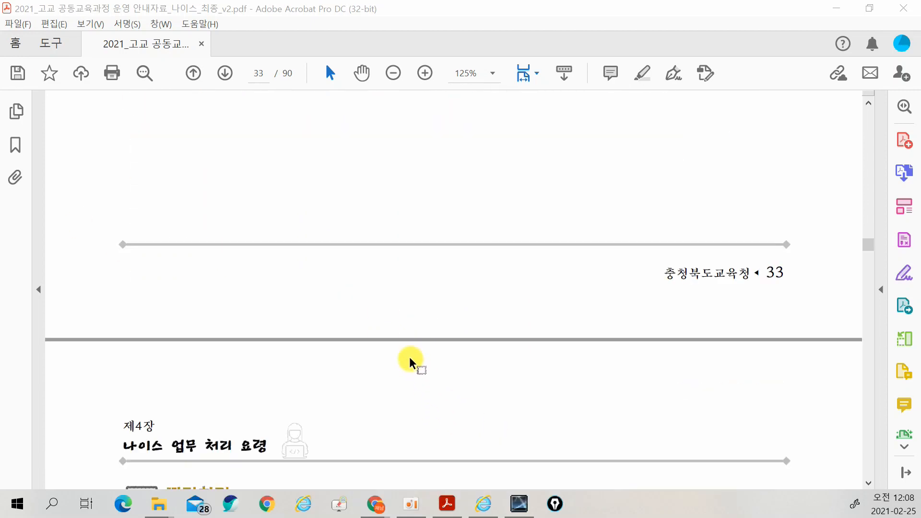
scroll(408, 352, down, 1)
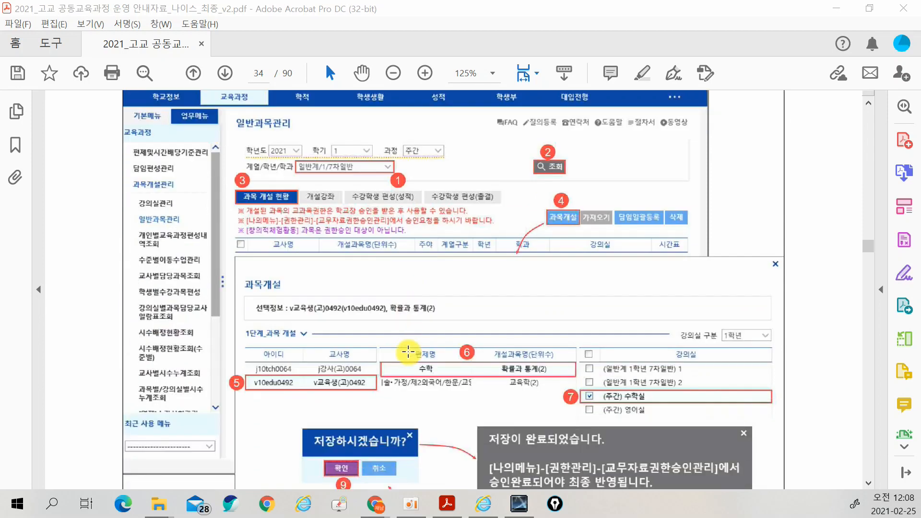
scroll(413, 355, up, 10)
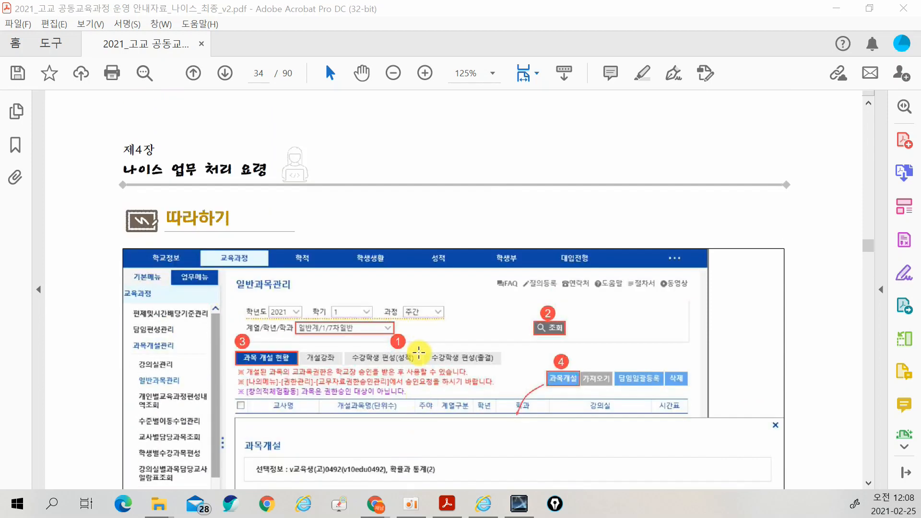
scroll(419, 357, up, 7)
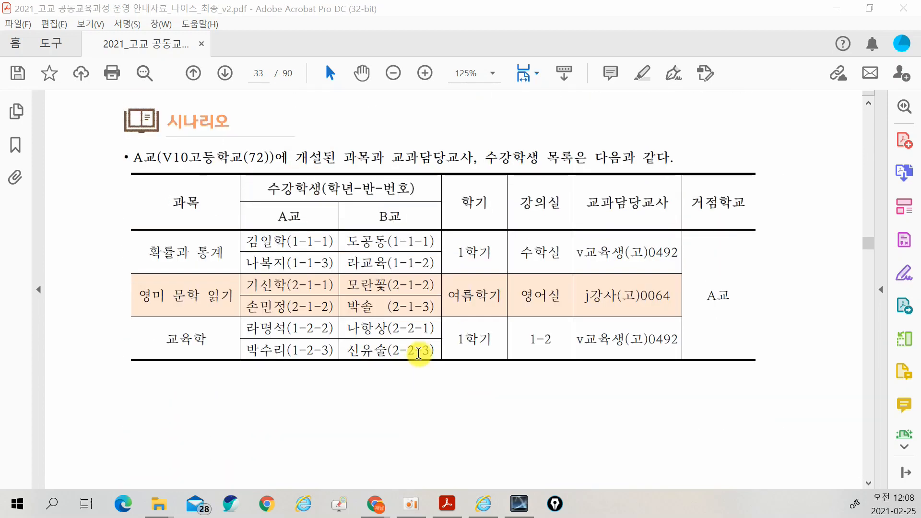
Switch to 나이스, open the 일반과목관리 page and check the students' grade for 확률과 통계 in the guide's table.
click(520, 504)
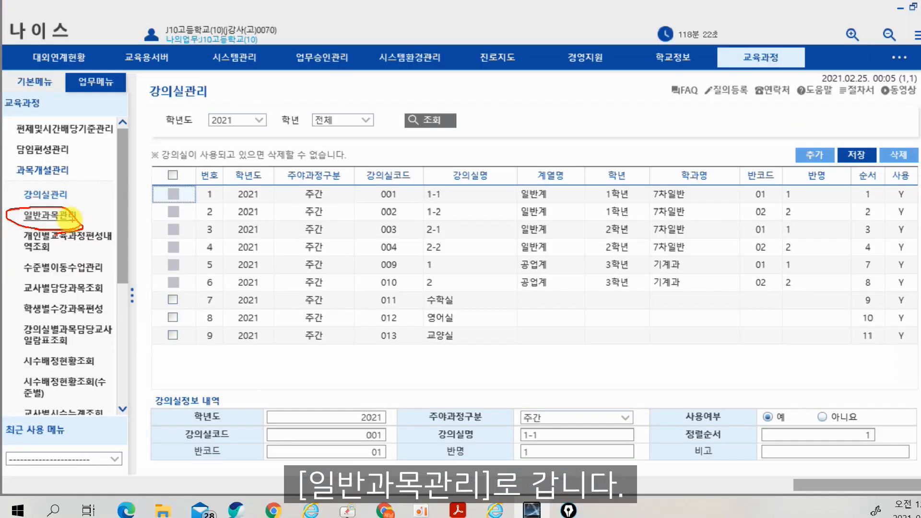
click(67, 216)
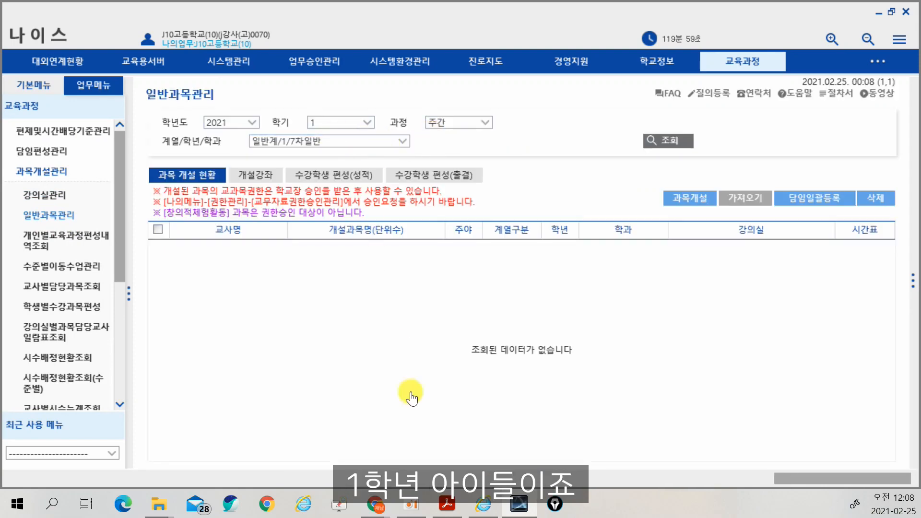
click(444, 505)
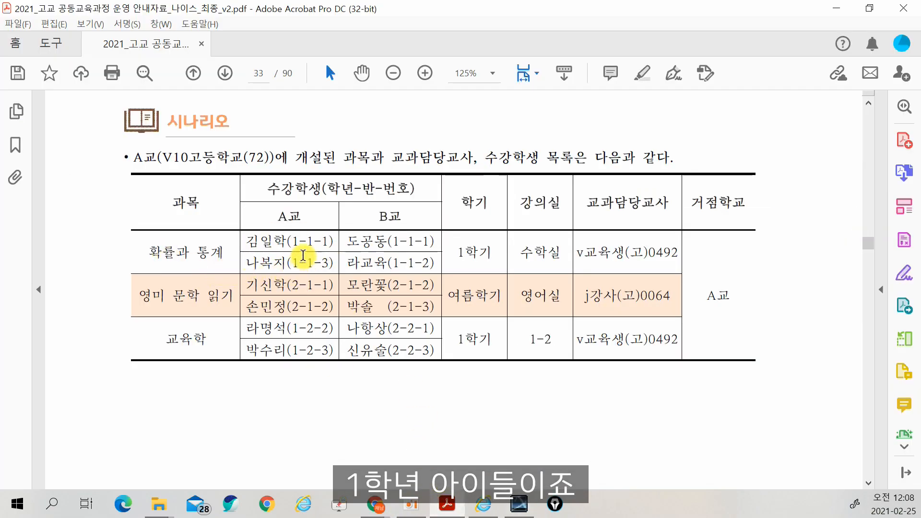
click(446, 506)
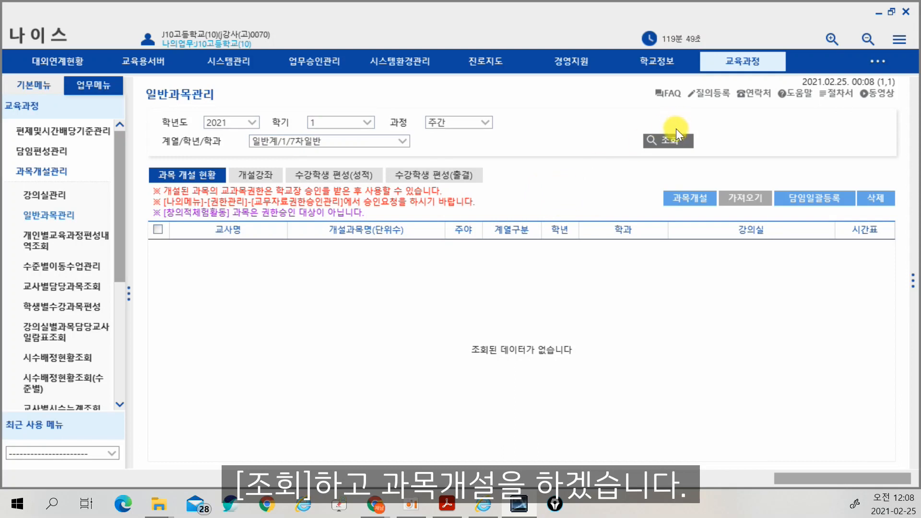
Look up 일반계/1/7차일반 for semester 1 of 2021 and save a 과목개설 entry assigning 확률과 통계(3) and the listed teacher to 수학실.
click(669, 140)
click(682, 200)
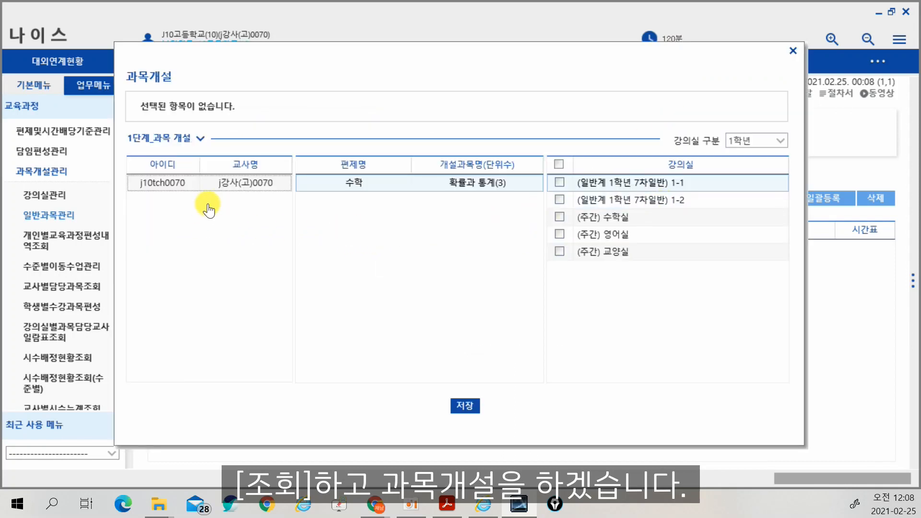
click(238, 185)
click(258, 187)
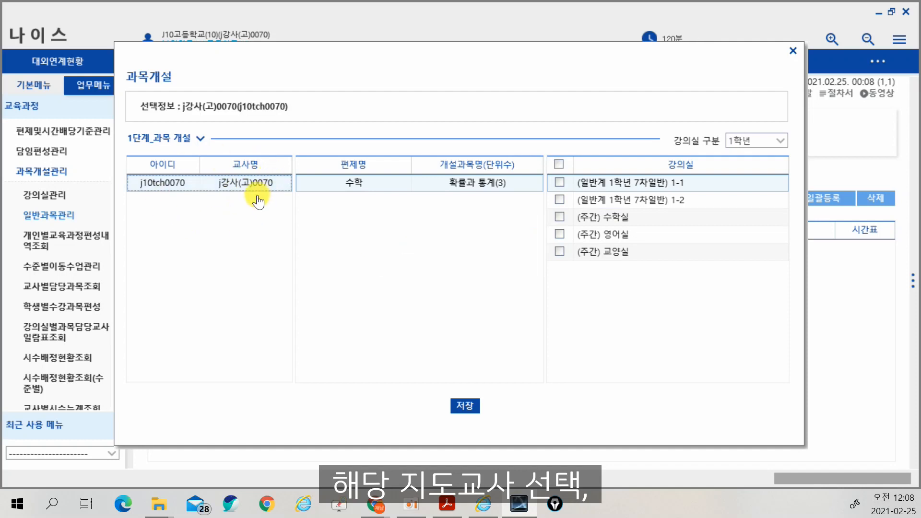
click(474, 190)
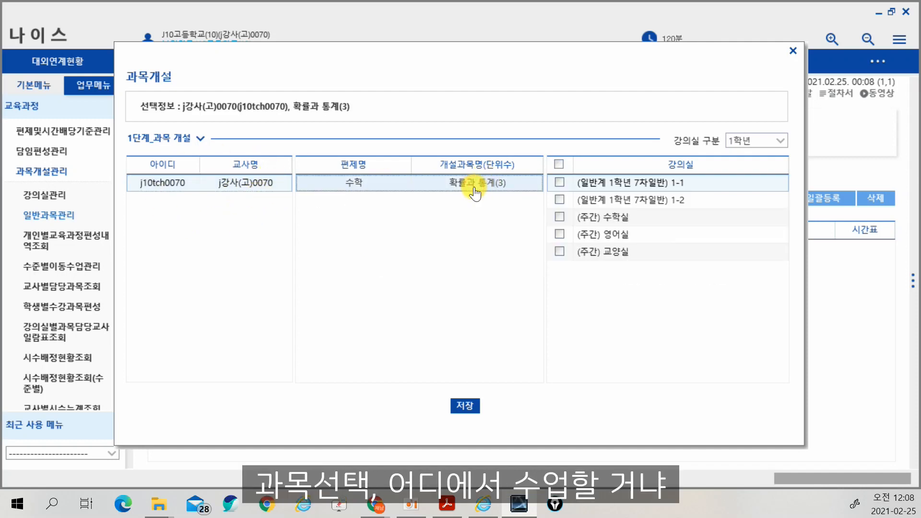
click(559, 217)
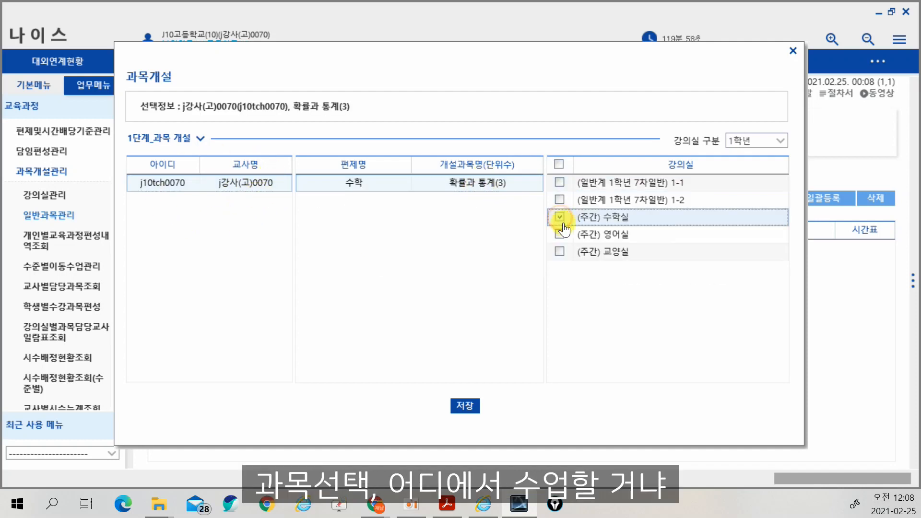
click(472, 406)
click(419, 269)
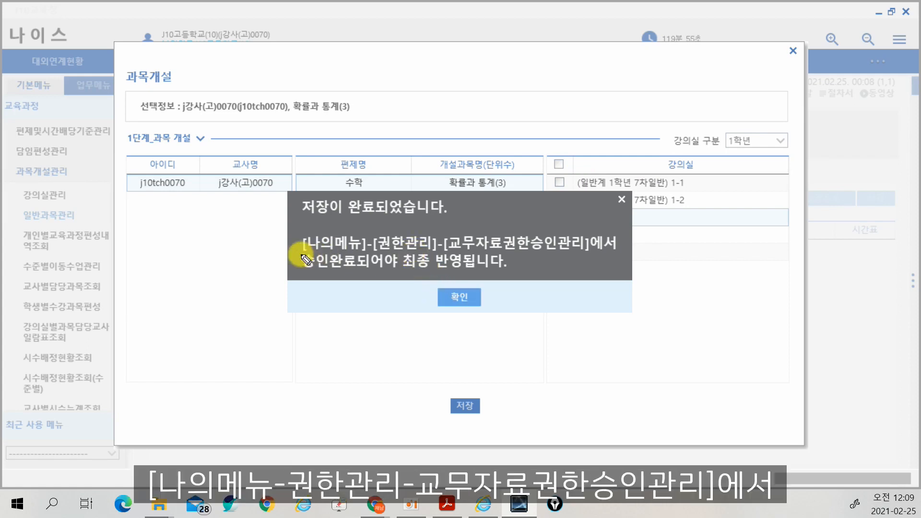
Mark the 교무자료권한승인관리 approval path in the save notice with the pen, clear the marks and dismiss the notice.
mouse_move(301, 253)
mouse_down()
mouse_move(545, 255)
mouse_move(608, 240)
mouse_move(494, 220)
mouse_move(533, 259)
mouse_move(561, 267)
mouse_move(412, 287)
mouse_move(379, 275)
mouse_move(379, 297)
mouse_up()
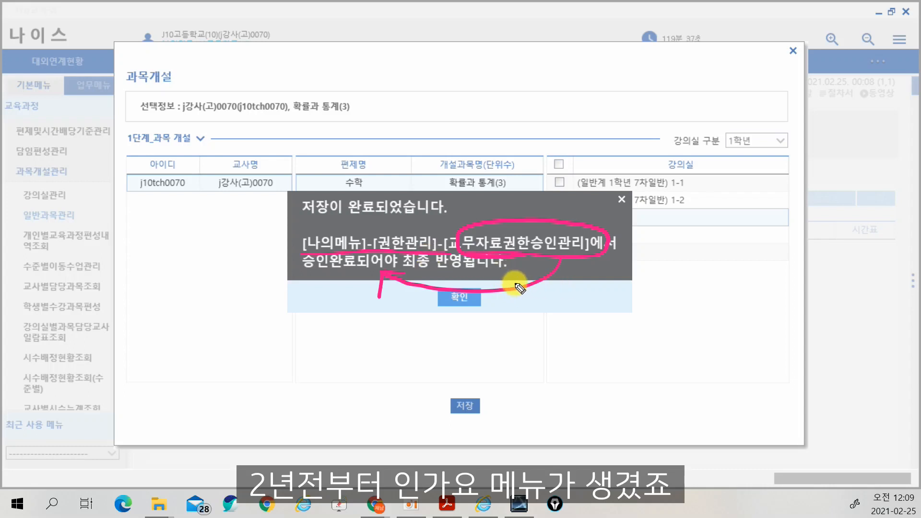
drag(523, 279, 595, 276)
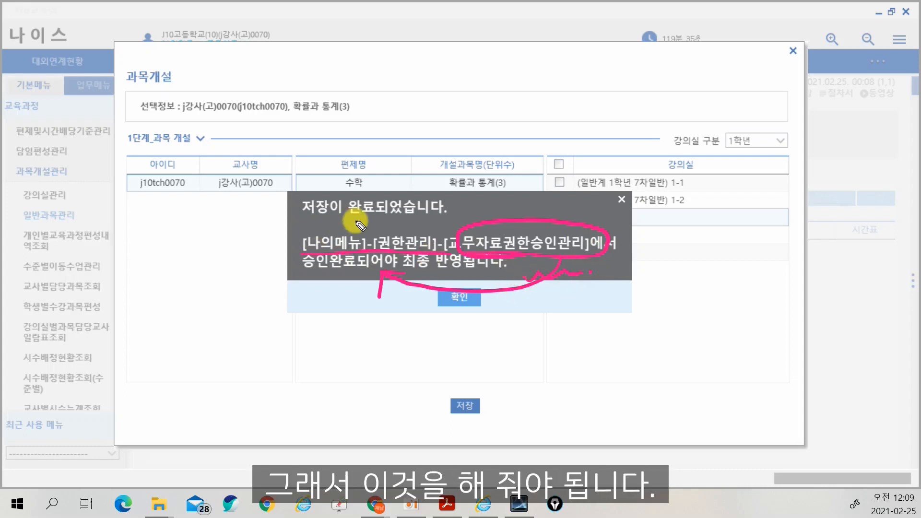
mouse_move(398, 298)
mouse_down()
mouse_move(357, 300)
mouse_move(463, 259)
mouse_move(455, 280)
mouse_up()
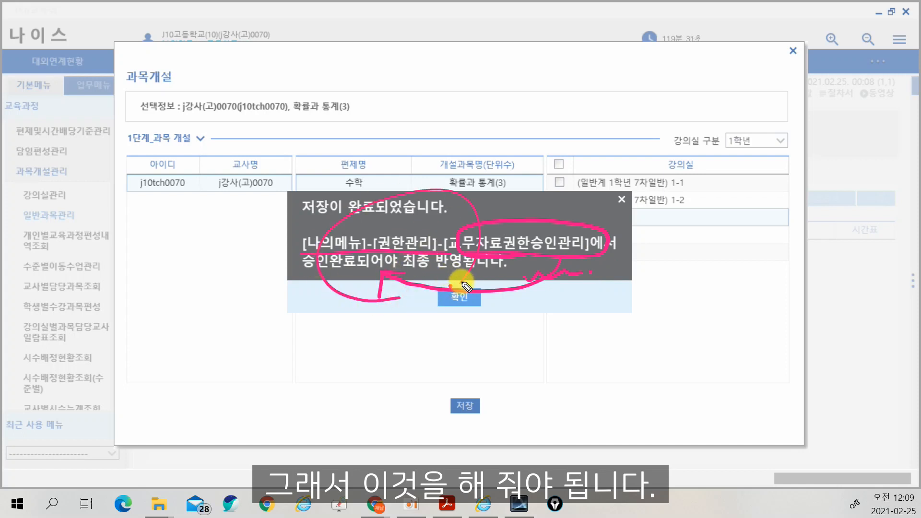
key(ctrl+shift+7)
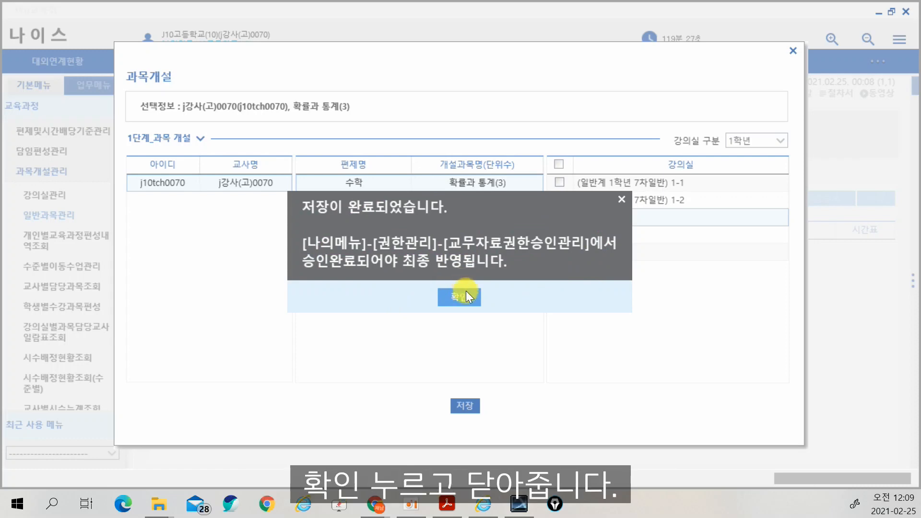
click(453, 298)
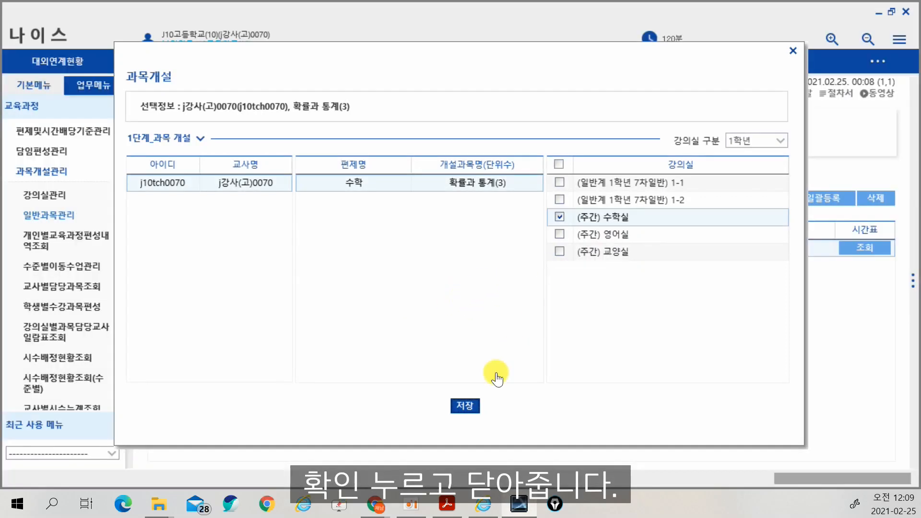
Close the 과목개설 window, review 개설강좌, and open 수강학생 편성(성적) for 확률과 통계(3) in 수학실.
click(791, 49)
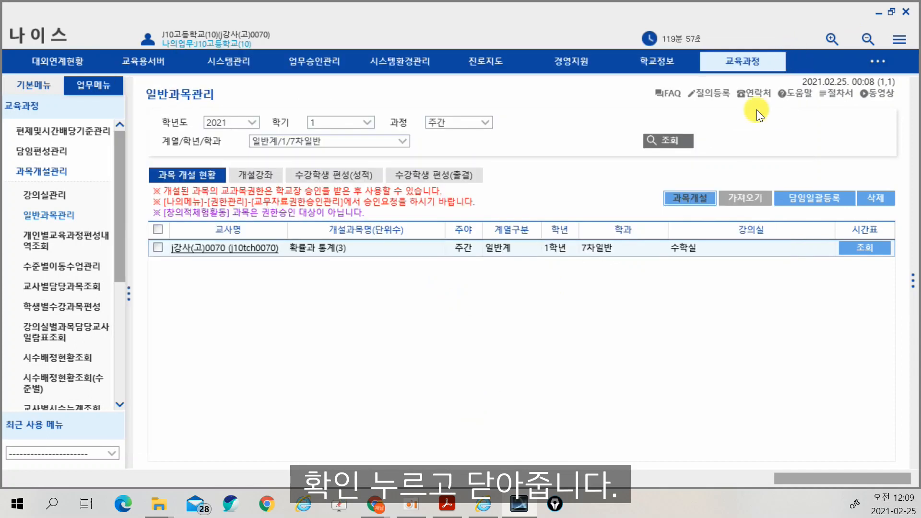
click(271, 185)
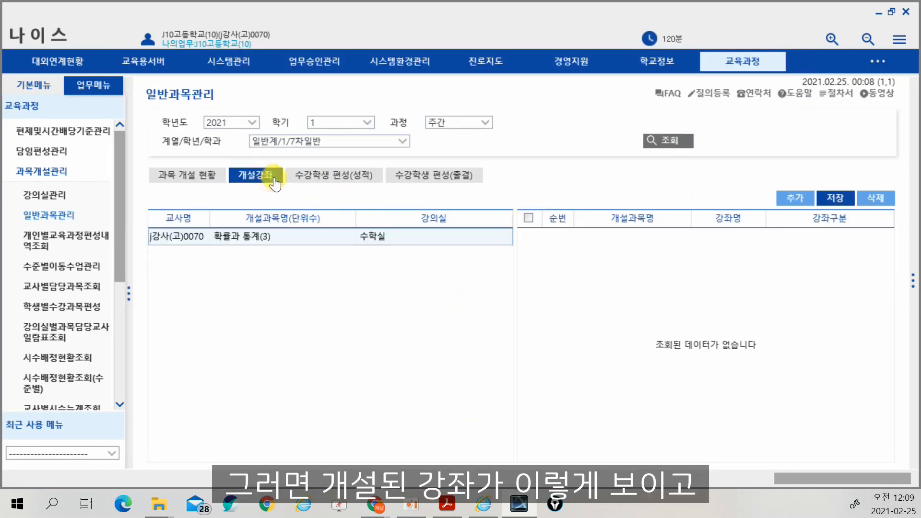
click(368, 184)
click(252, 254)
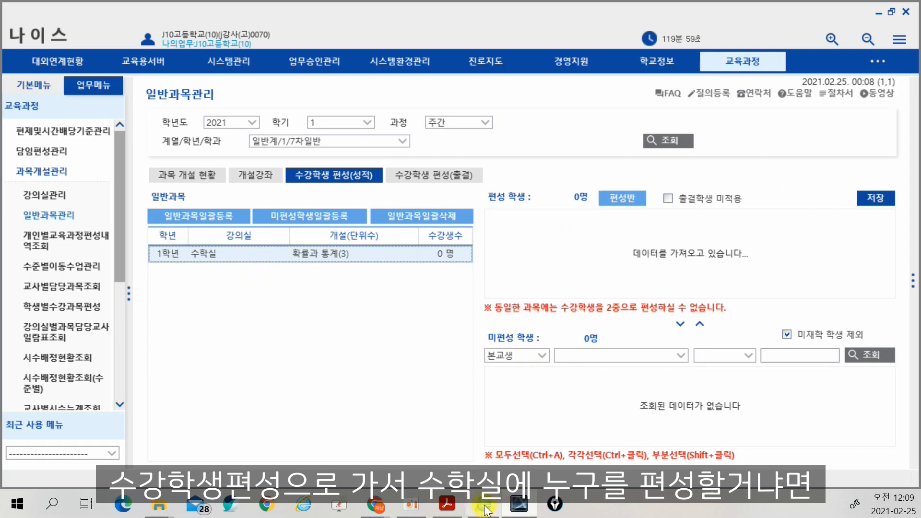
Check the guide's student table for 확률과 통계 and assign 본교생 numbers 1 and 3 of grade 1 class 1 to the subject.
click(447, 506)
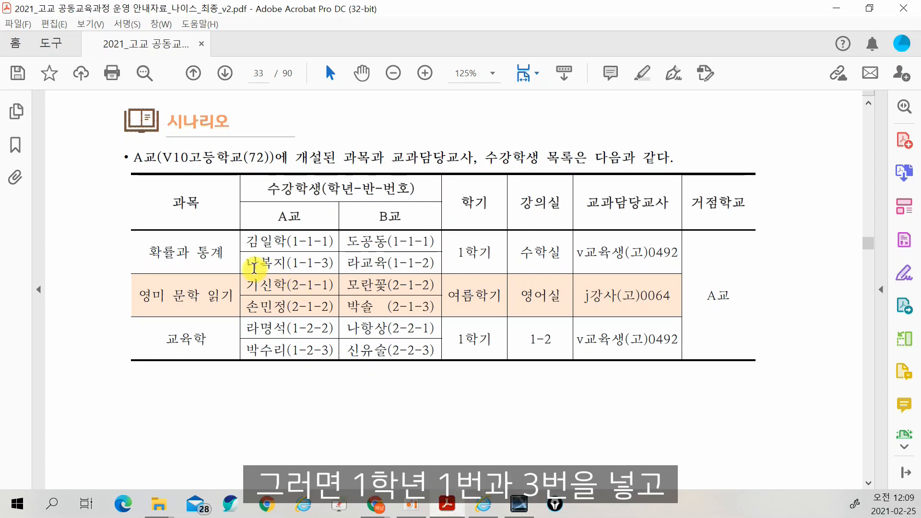
click(519, 504)
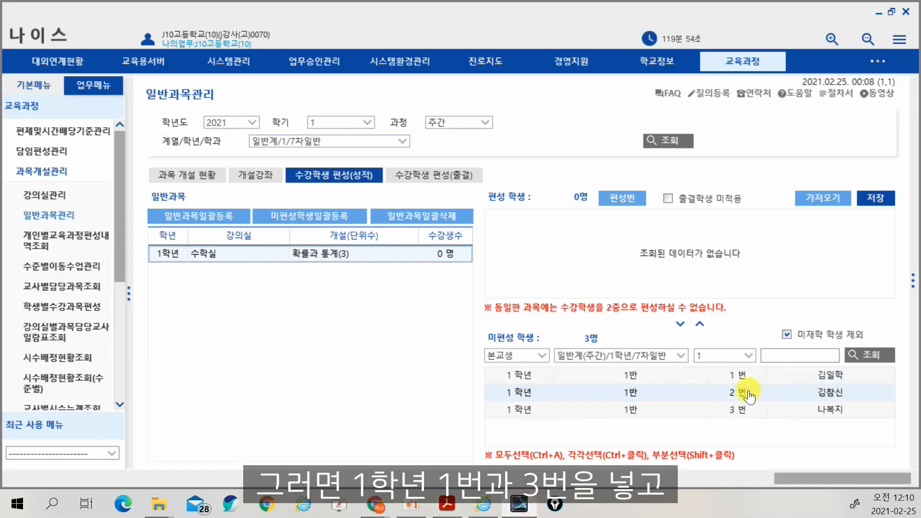
click(709, 379)
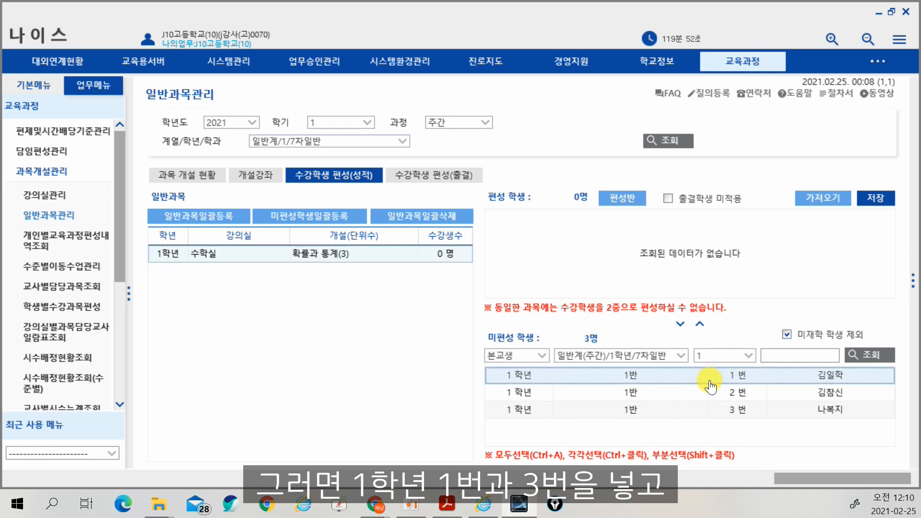
click(699, 324)
click(715, 390)
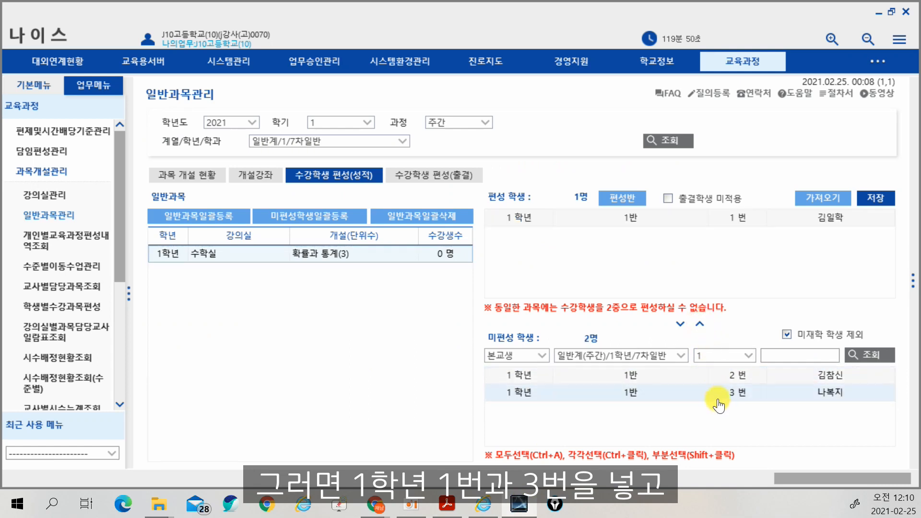
click(698, 325)
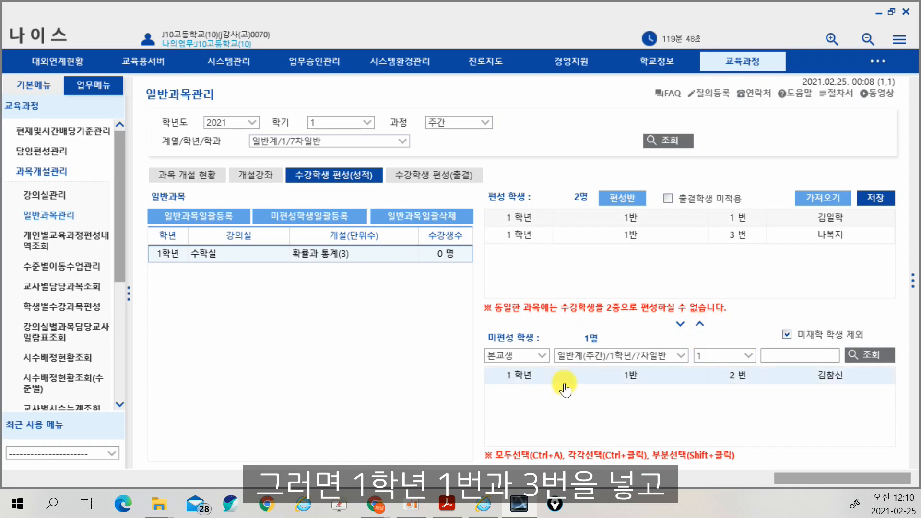
Add 타교생 numbers 1 and 2 from 공동_1반(위탁반) to 확률과 통계(3) and save the student assignment.
click(538, 355)
click(557, 377)
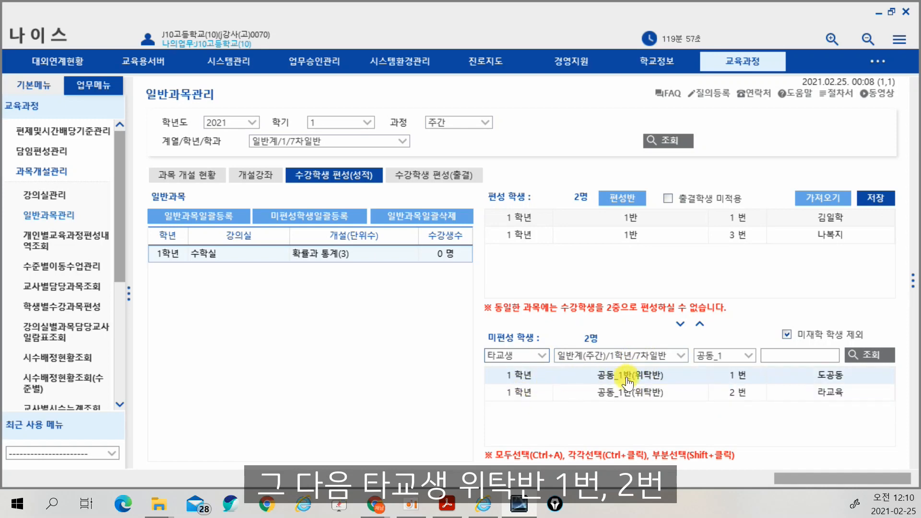
click(639, 376)
shift+click(641, 391)
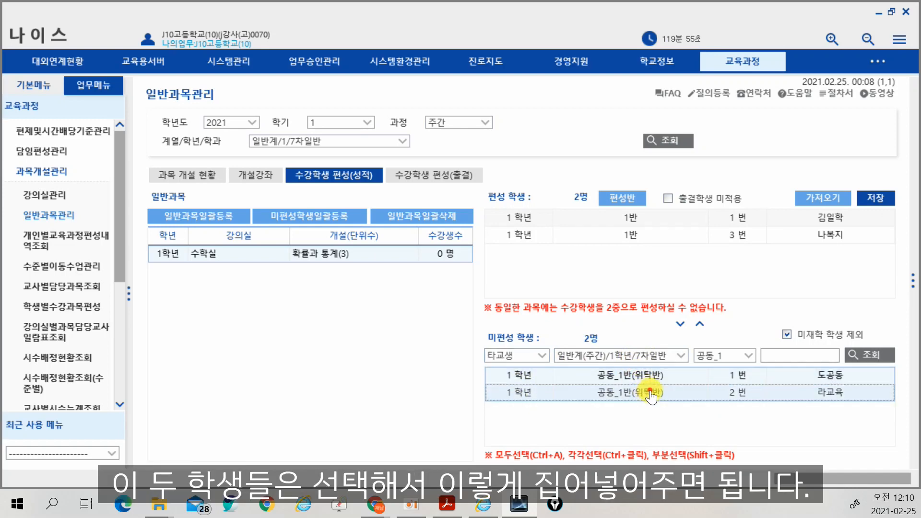
click(700, 324)
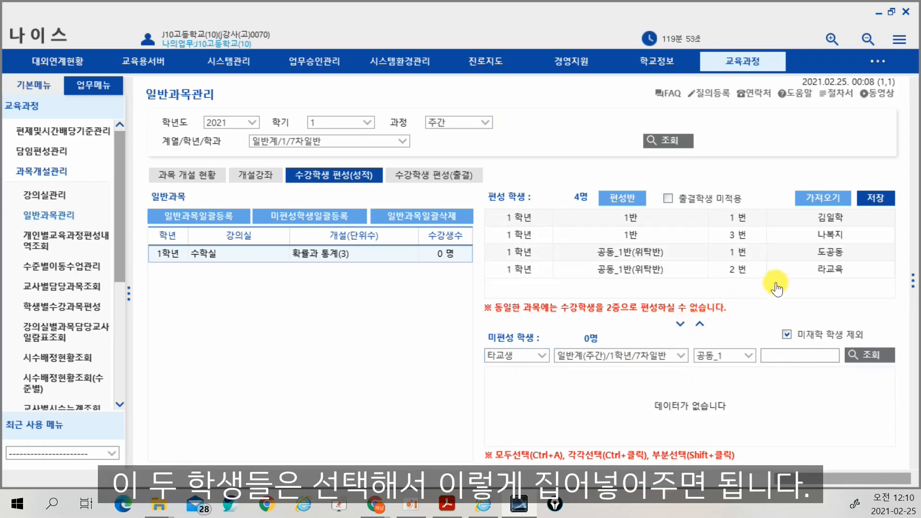
click(876, 198)
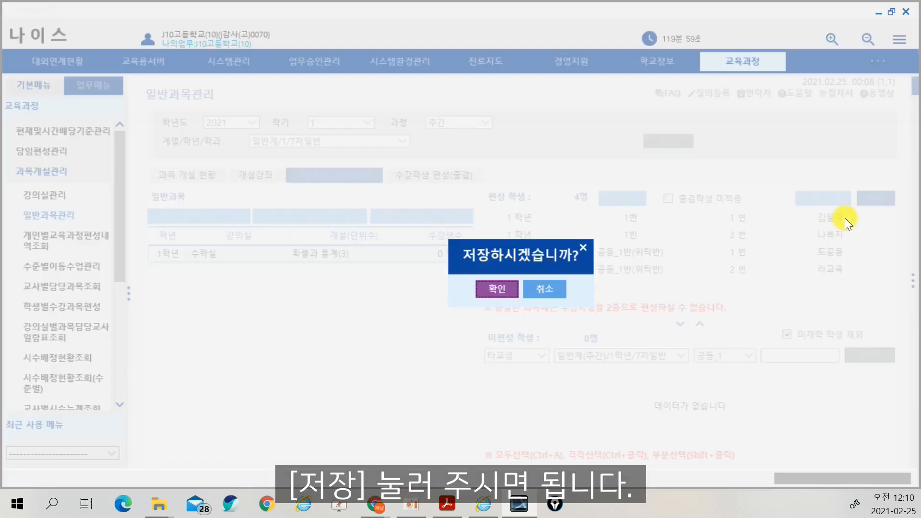
click(505, 290)
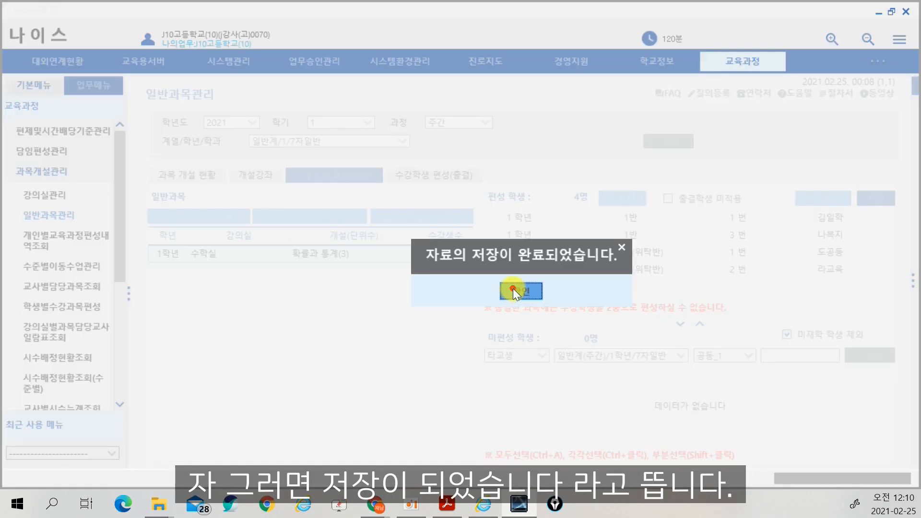
click(513, 288)
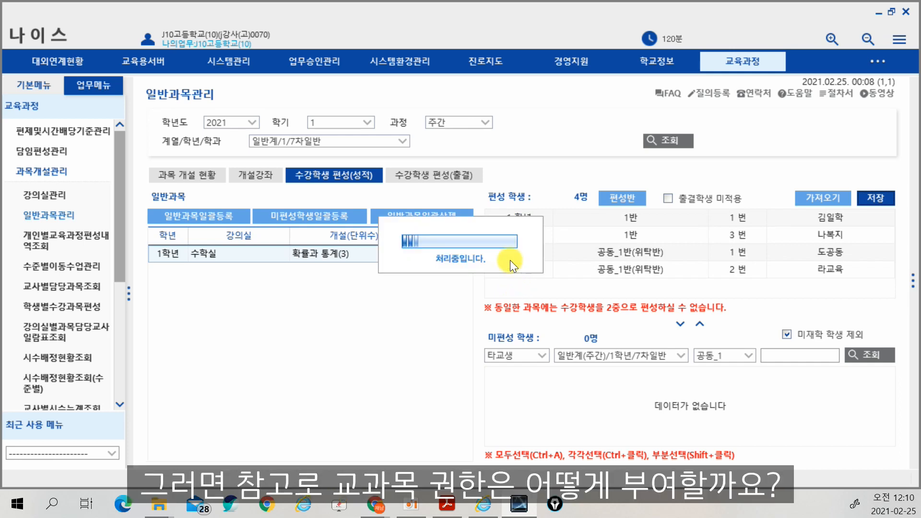
Open 교무자료권한승인관리 under 권한관리 and look up the 교과목 permissions for 2021.
click(33, 85)
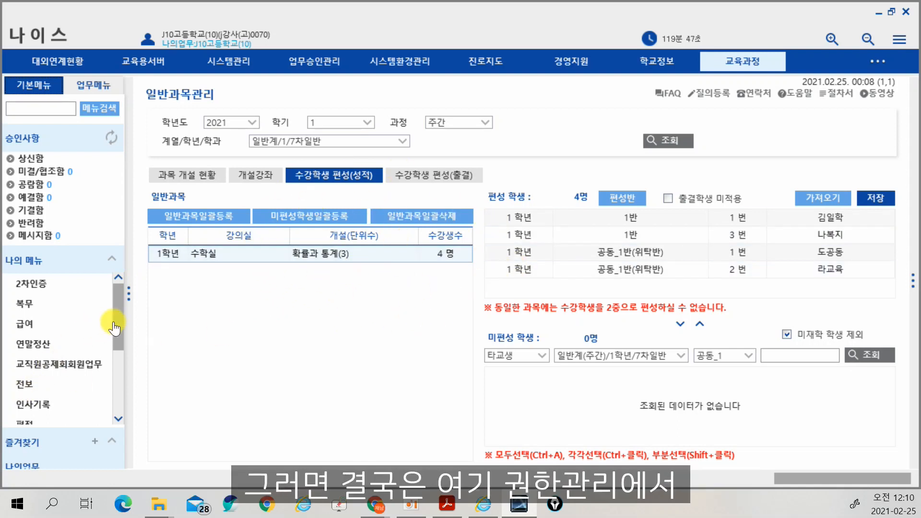
drag(118, 314, 117, 387)
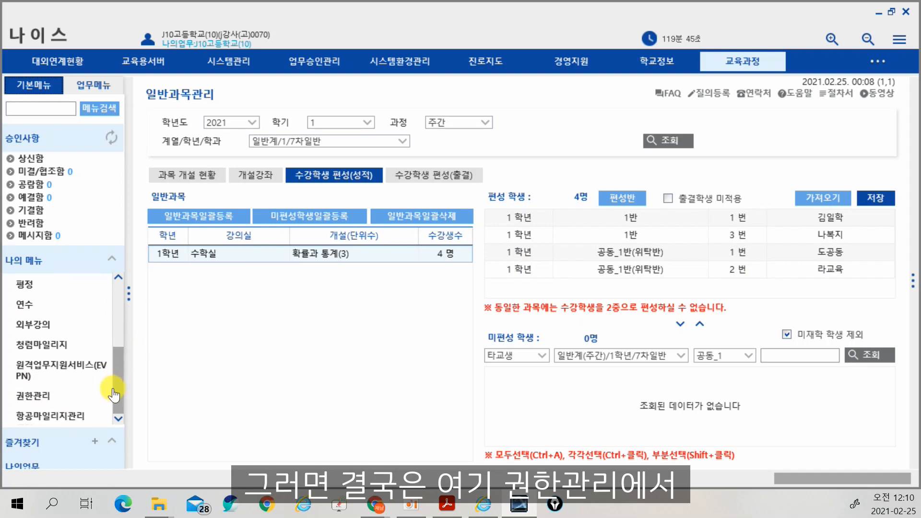
click(30, 395)
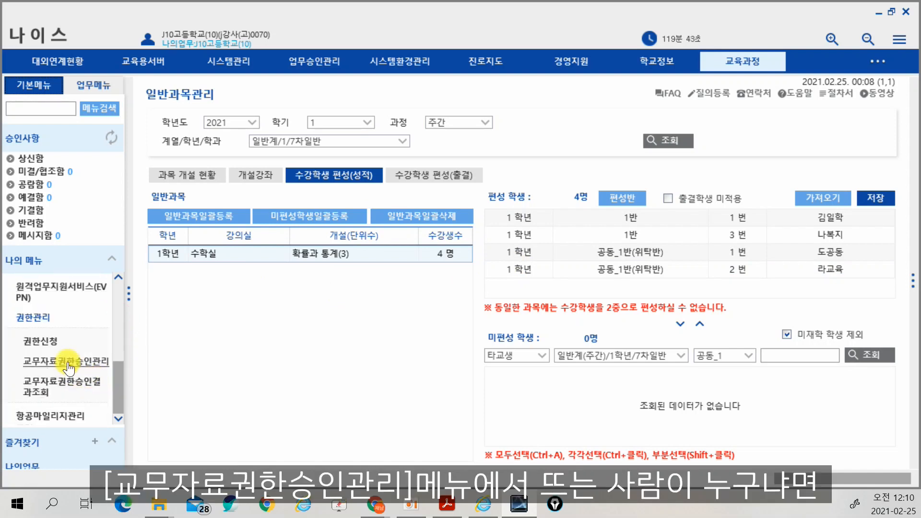
click(68, 367)
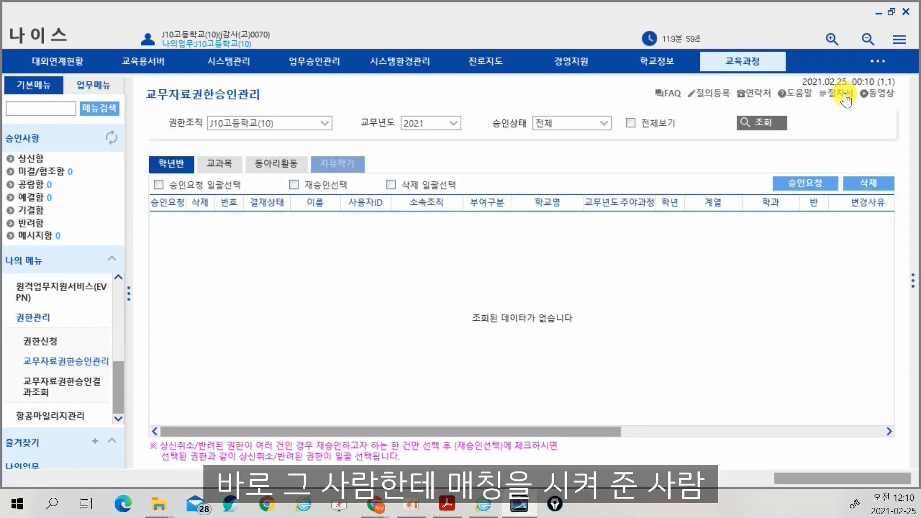
click(778, 125)
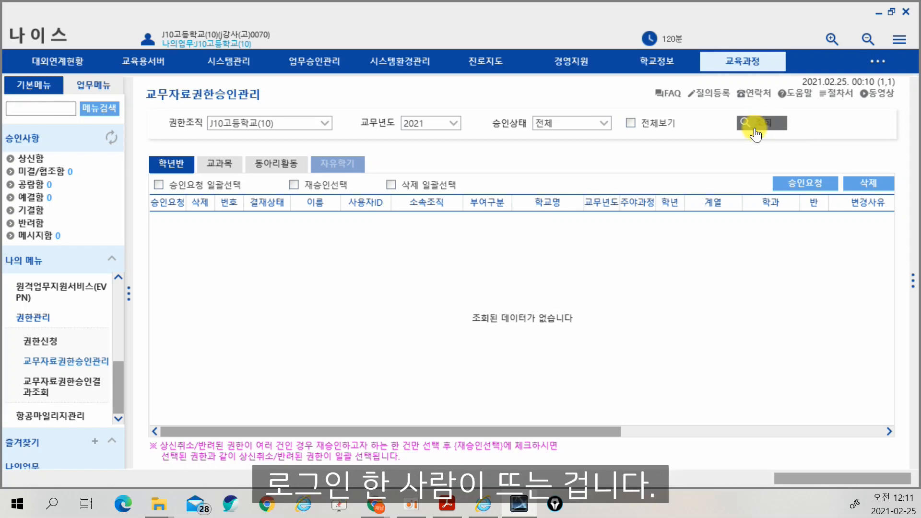
click(224, 165)
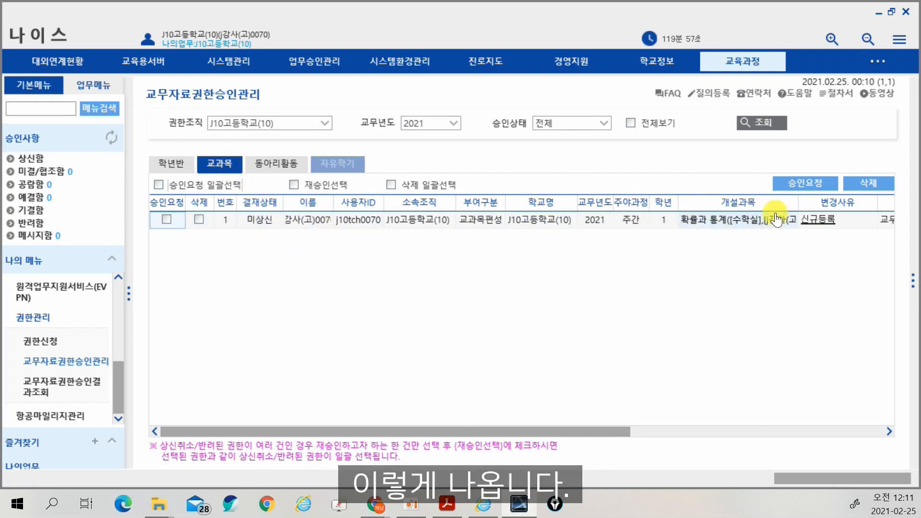
Request approval for the 확률과 통계 permission, designate the first listed J10고등학교(10) user as 결재 approver, and submit the draft.
click(168, 221)
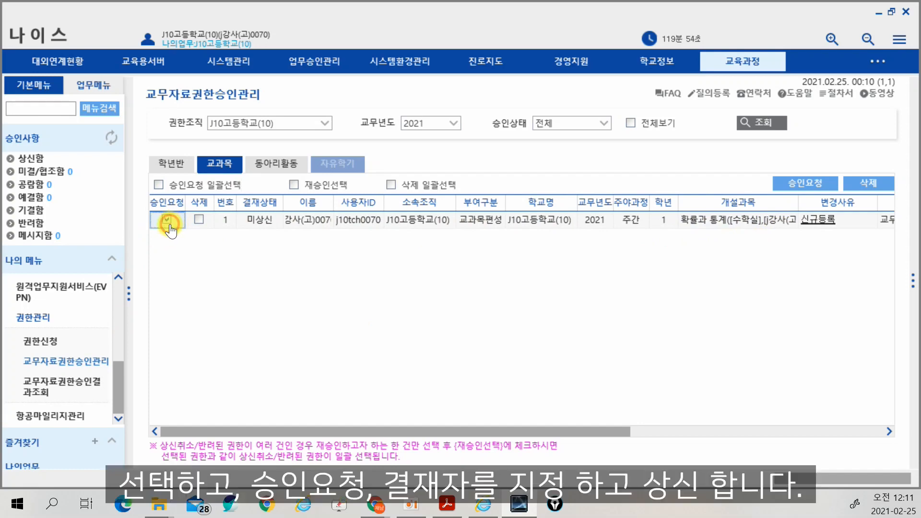
click(816, 183)
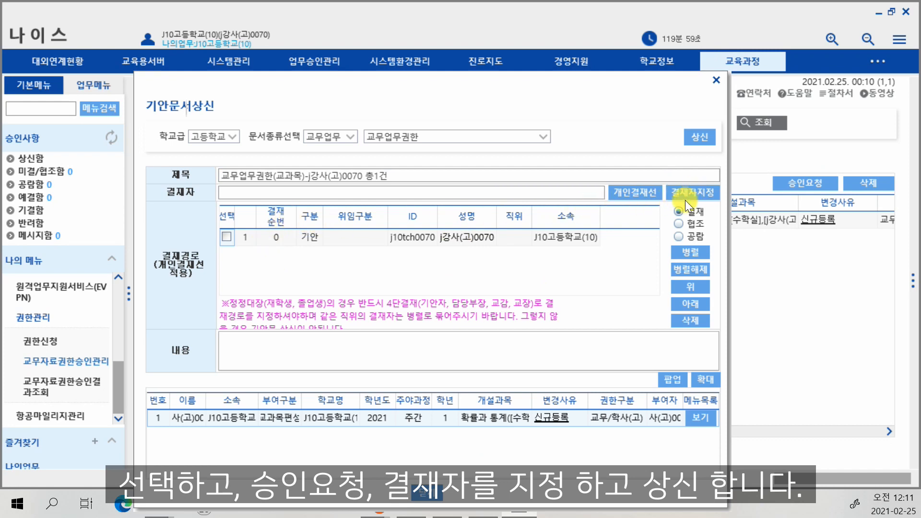
double_click(240, 216)
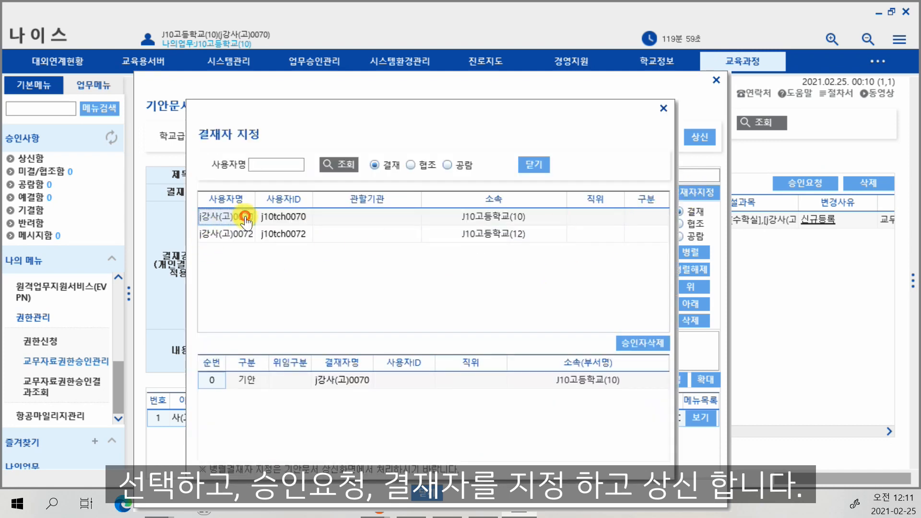
click(534, 165)
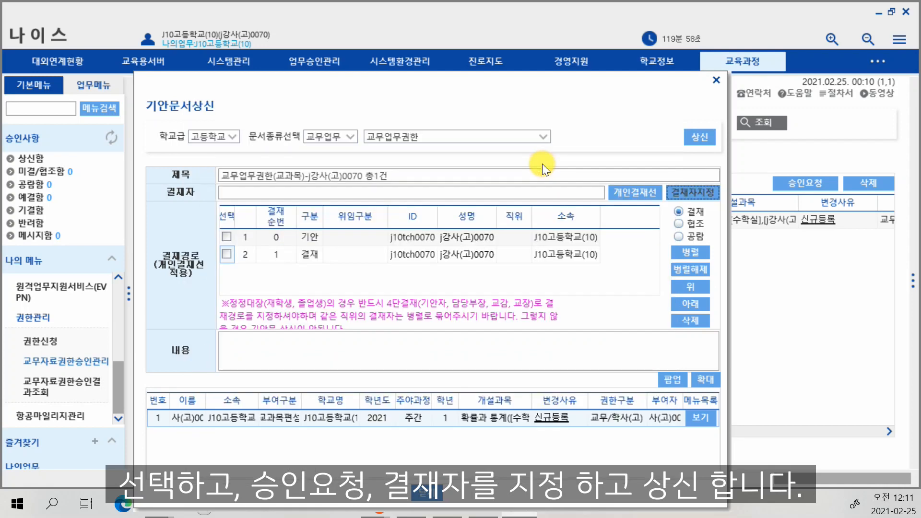
click(700, 136)
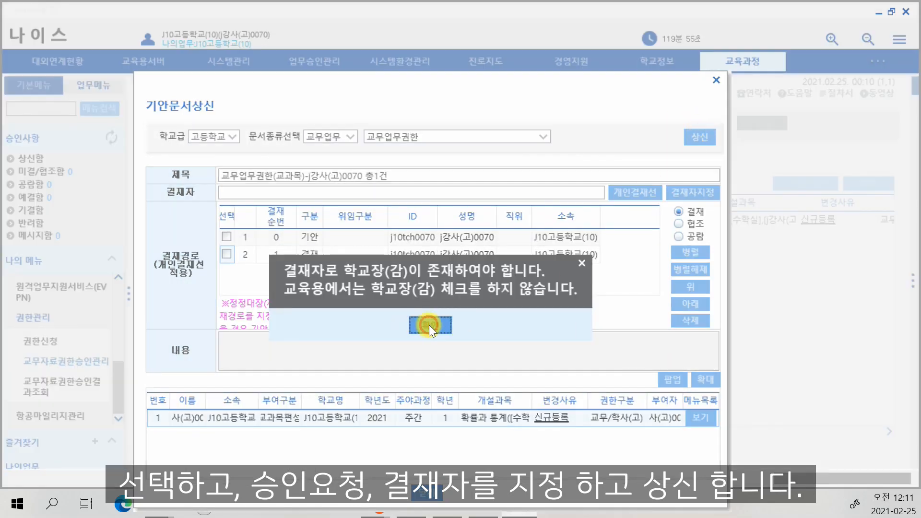
click(429, 324)
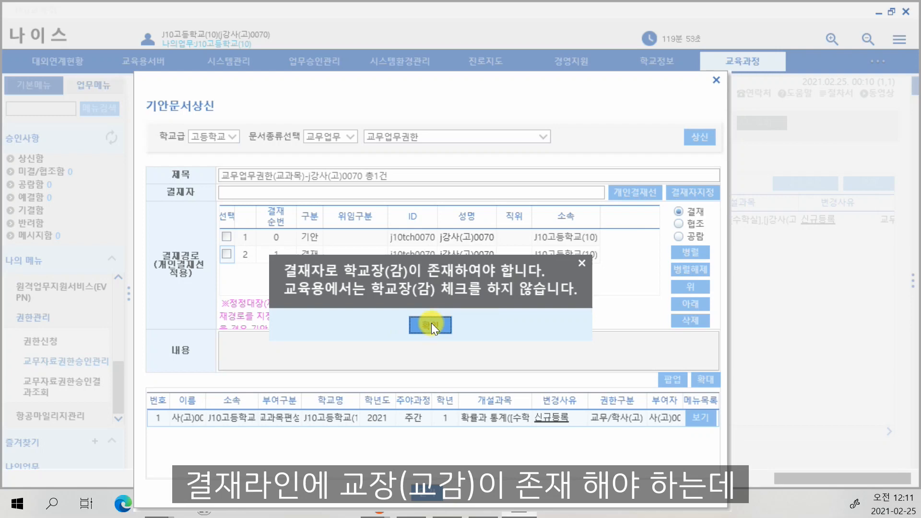
click(411, 310)
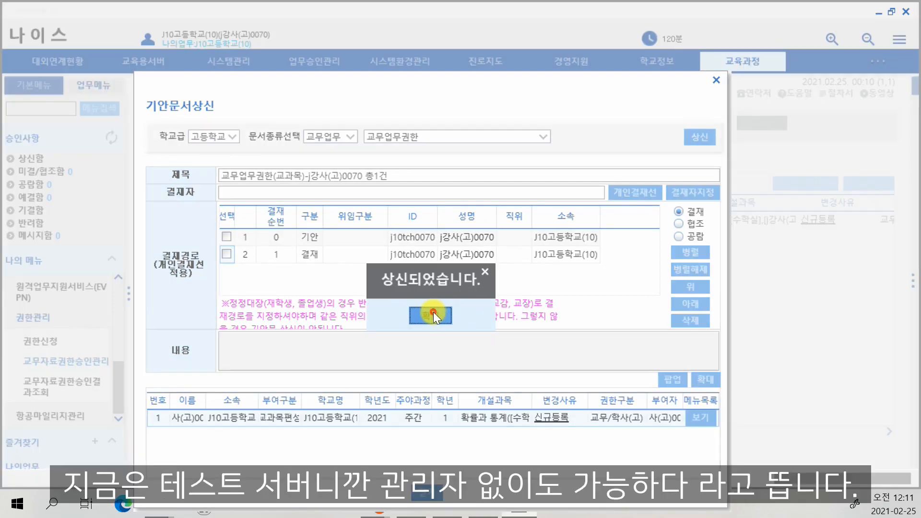
click(382, 313)
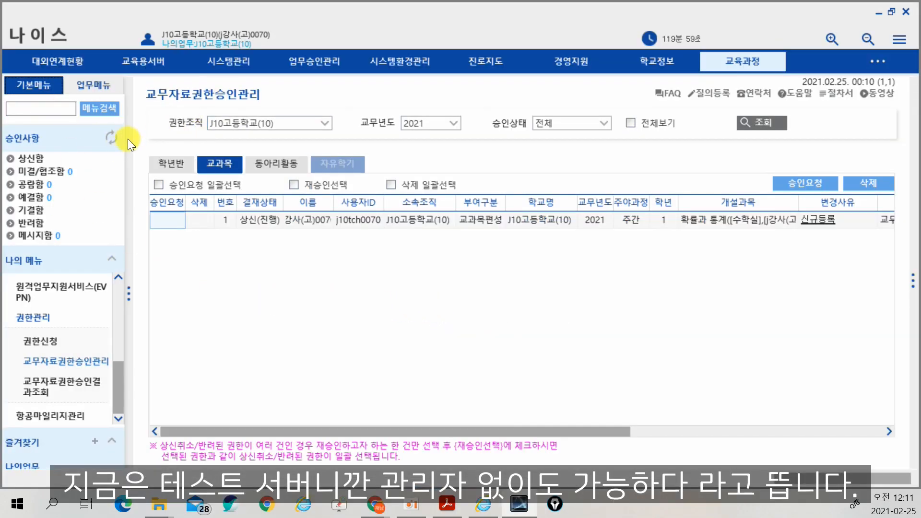
Approve the submitted 교무업무권한(교과목) document in 미결/협조함 with 결재구분 승인.
click(42, 170)
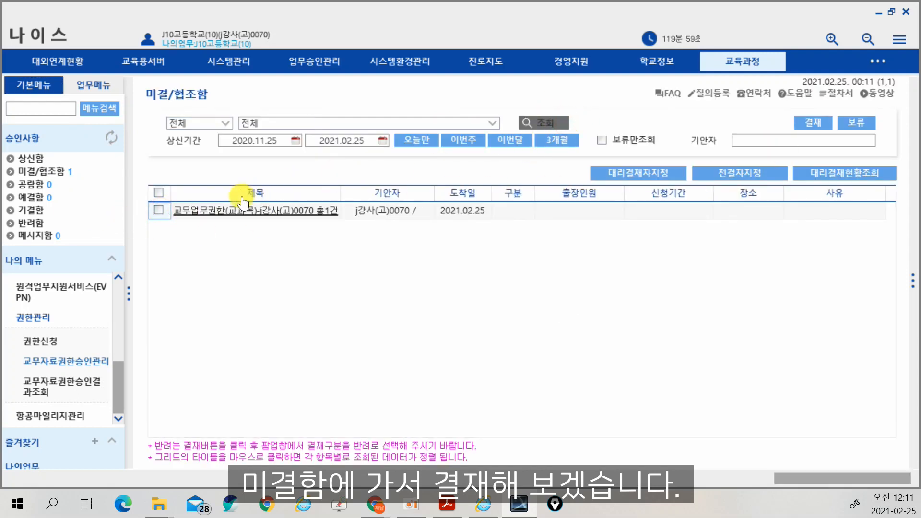
click(163, 212)
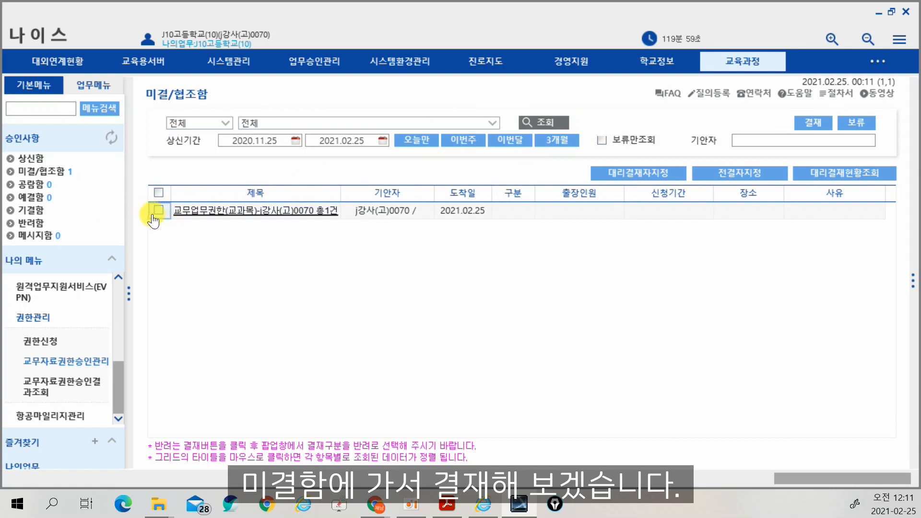
click(824, 126)
click(448, 336)
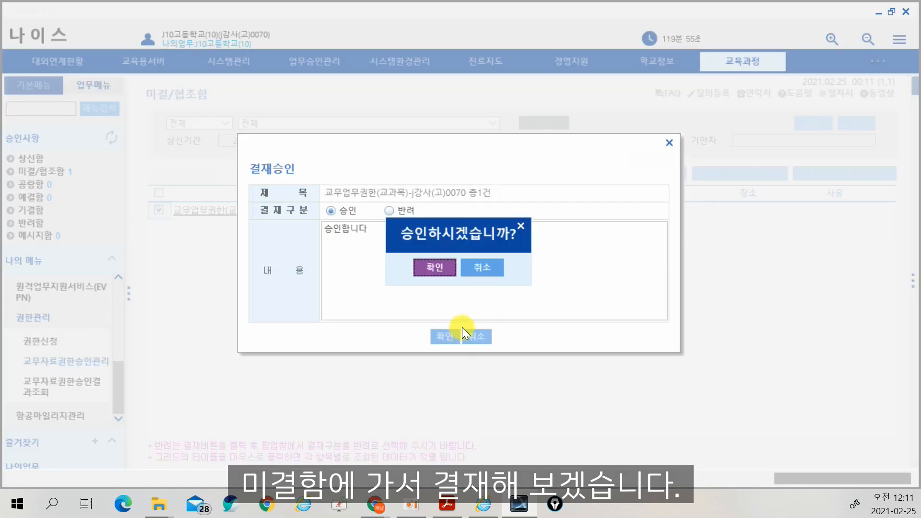
click(435, 265)
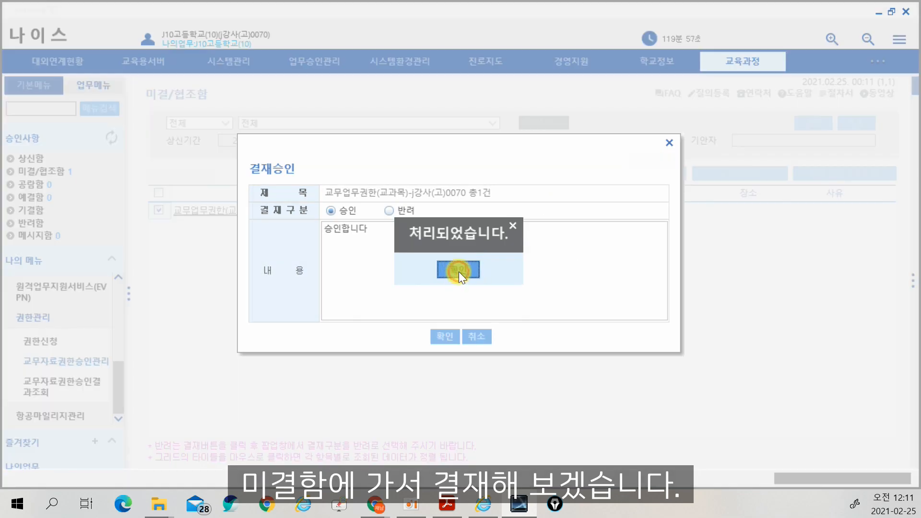
click(458, 270)
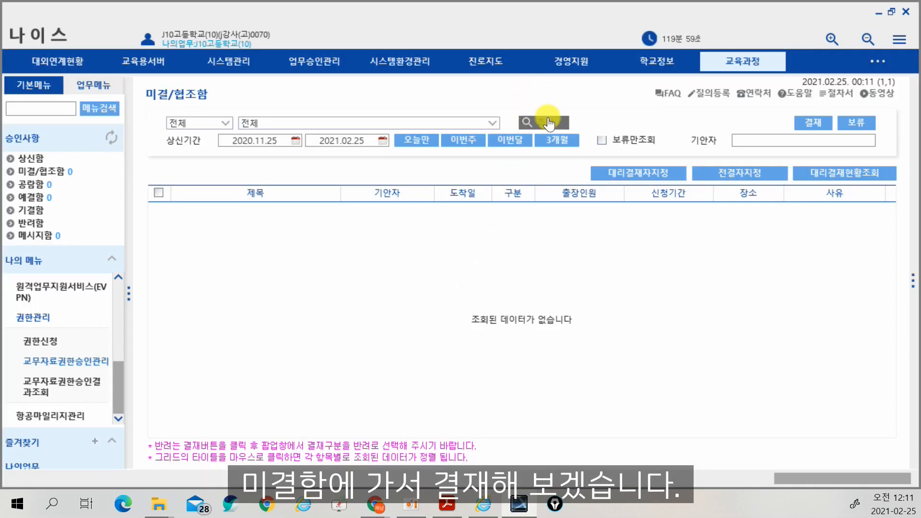
Refresh the 미결/협조함 list and return to 일반과목관리 to check the opened 확률과 통계(3) entry.
click(548, 123)
click(103, 91)
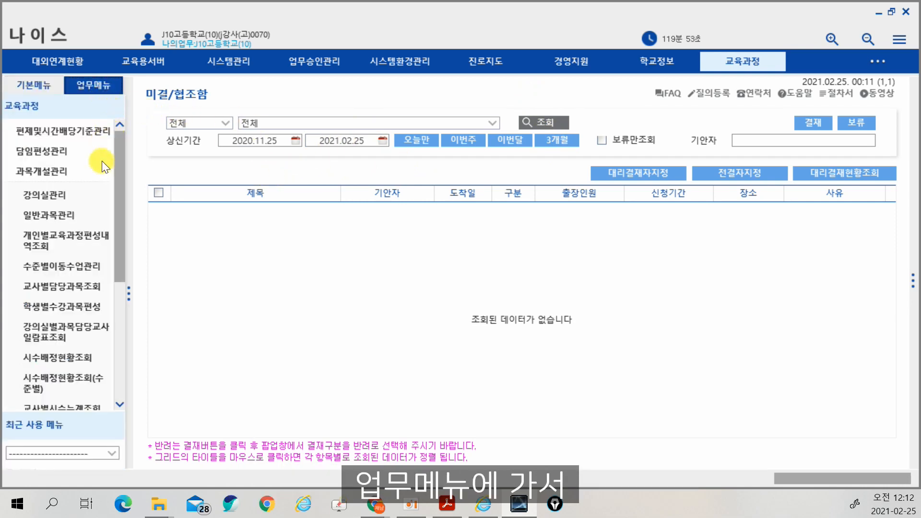
click(68, 220)
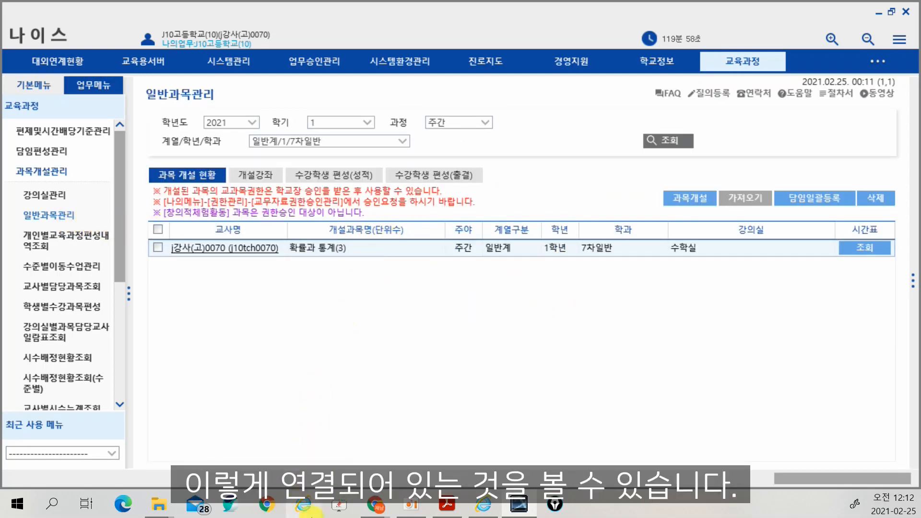
Switch to the PDF guide in Adobe Acrobat and review the 교과목 permission request and the 여름학기 setup for 영미 문학 읽기.
click(446, 505)
scroll(367, 300, down, 10)
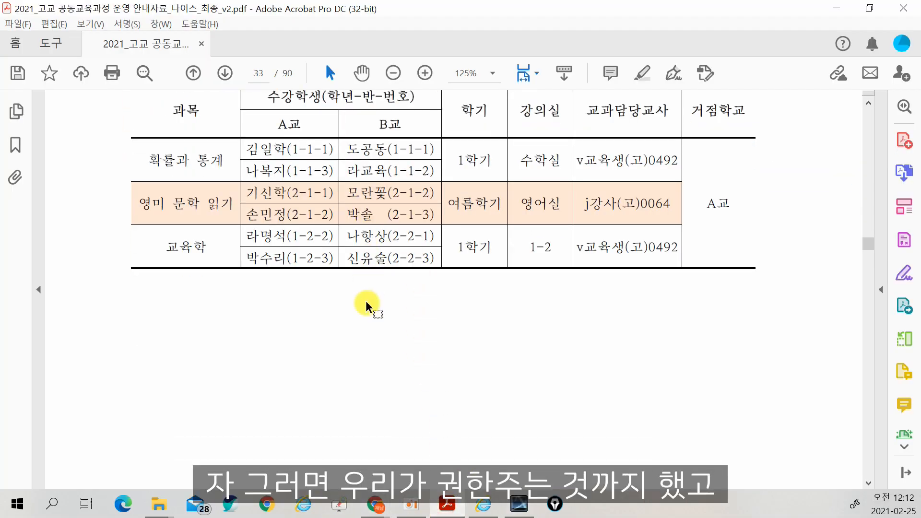
scroll(374, 289, down, 10)
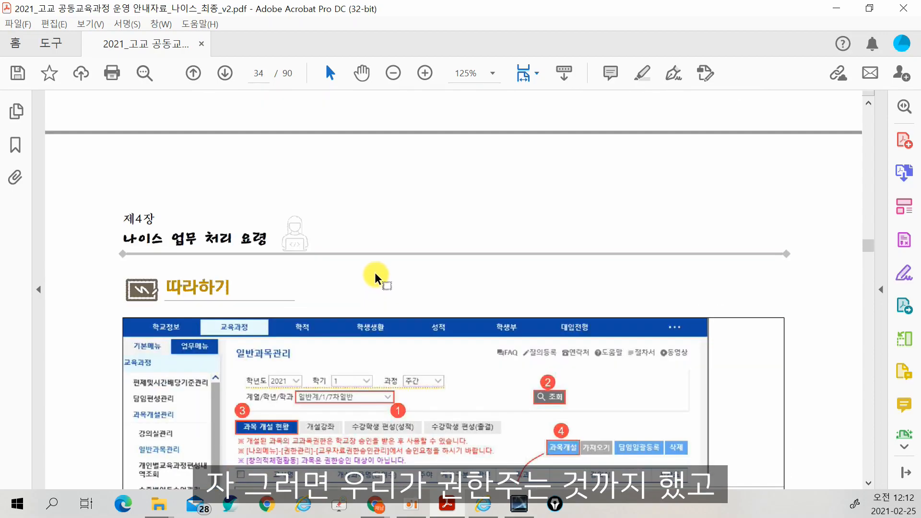
scroll(369, 238, down, 8)
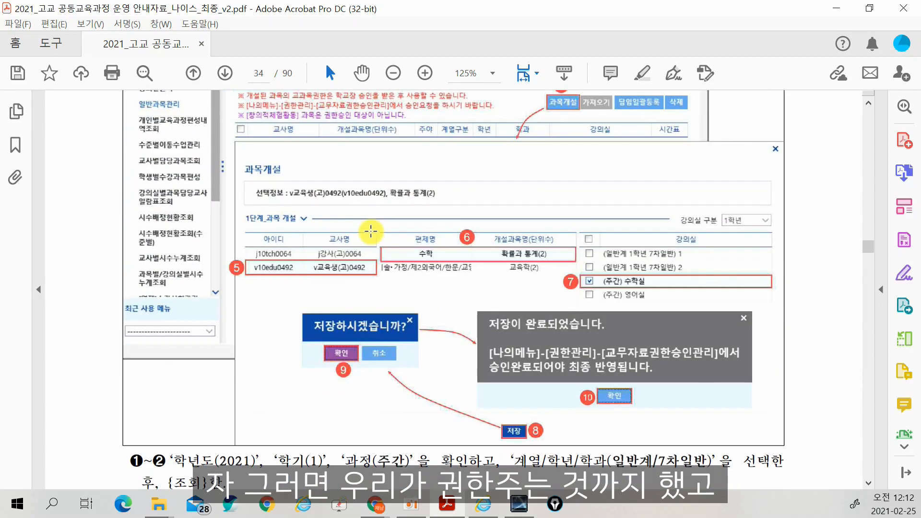
scroll(371, 230, down, 10)
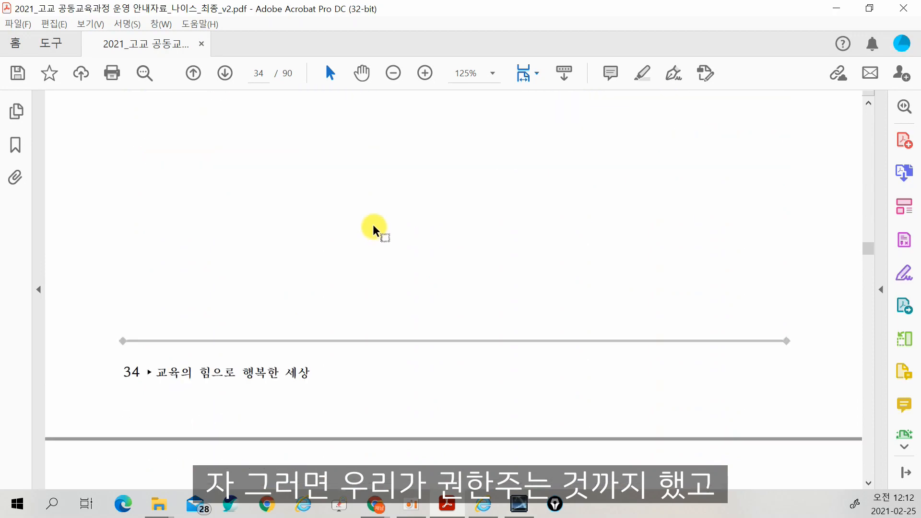
scroll(374, 220, down, 3)
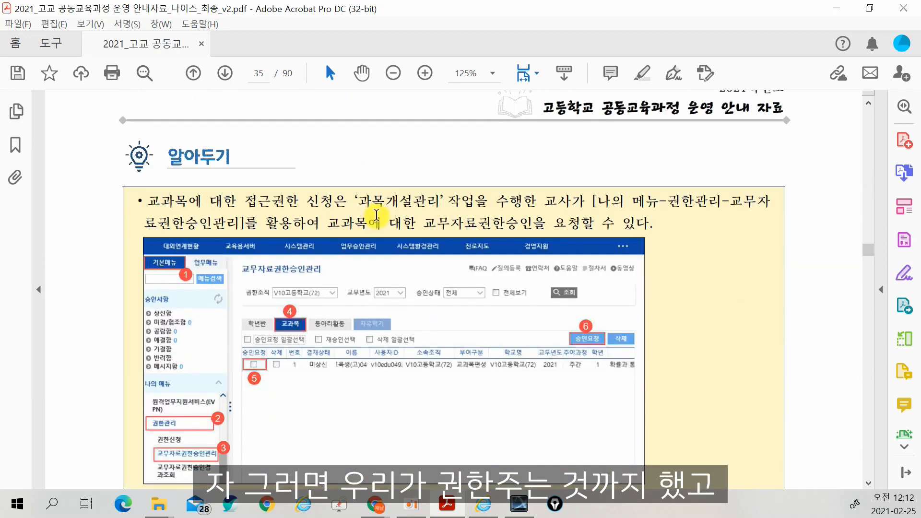
scroll(377, 216, down, 2)
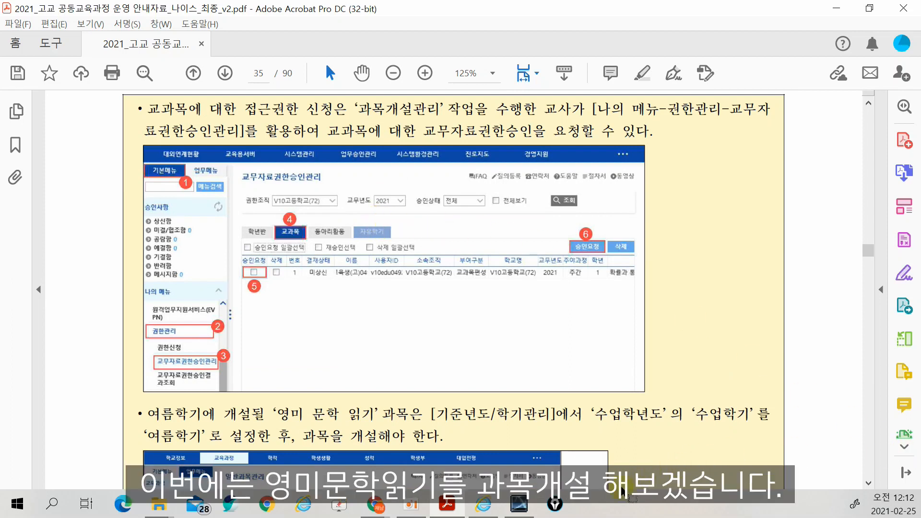
Return to 나이스, set 수업학기 to 여름학기 for all grades in 기준년도/학기관리, and save.
click(531, 508)
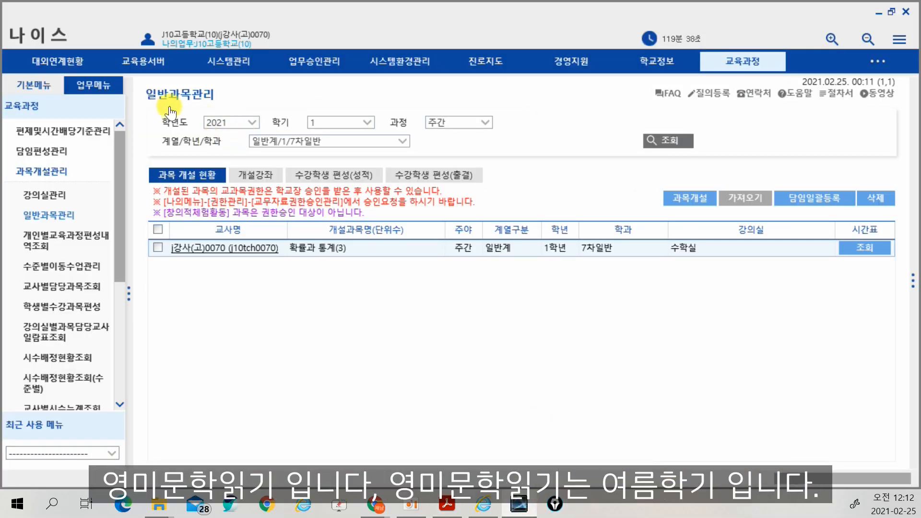
click(350, 124)
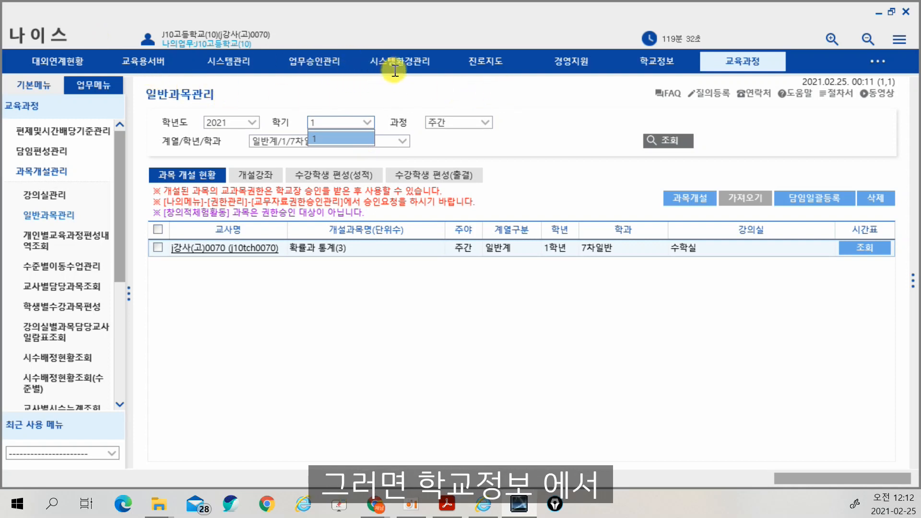
click(662, 69)
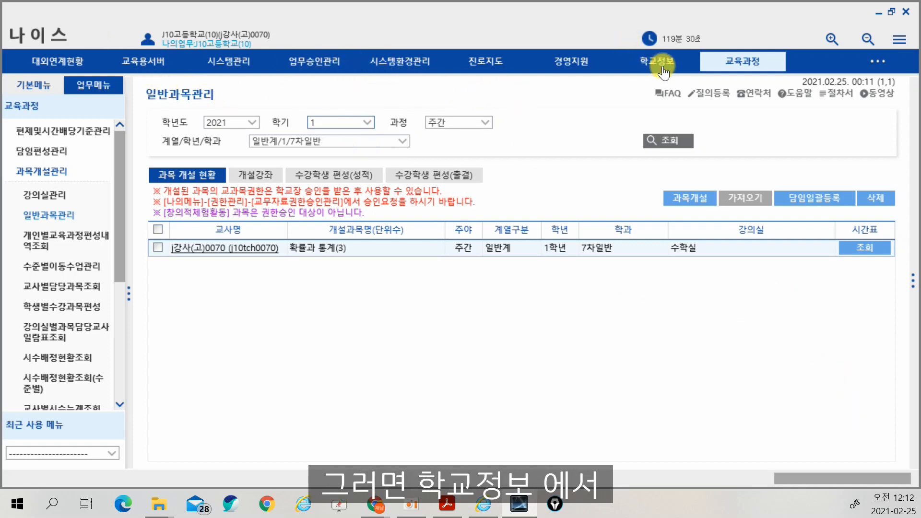
click(32, 130)
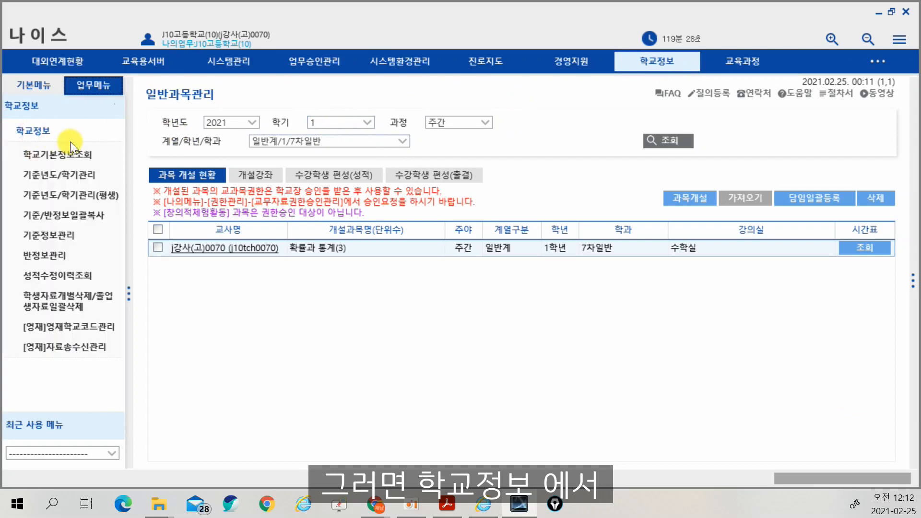
click(57, 176)
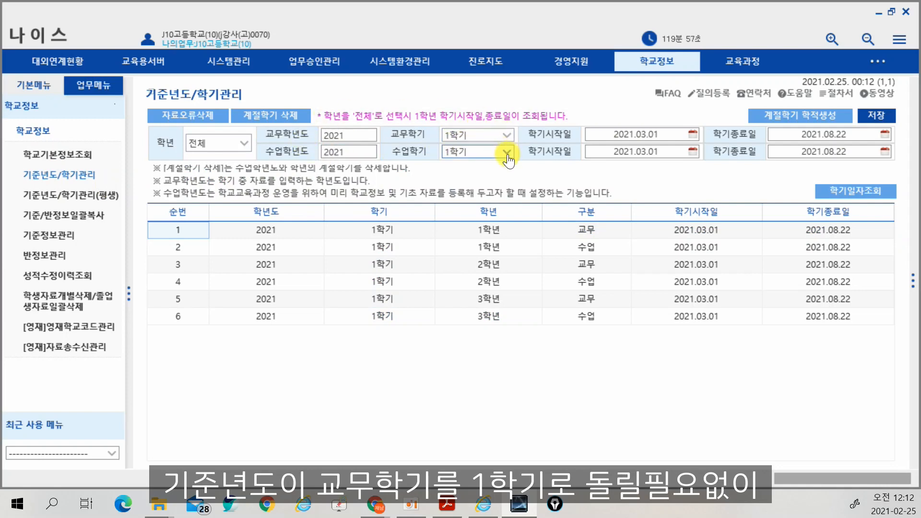
click(475, 151)
click(476, 180)
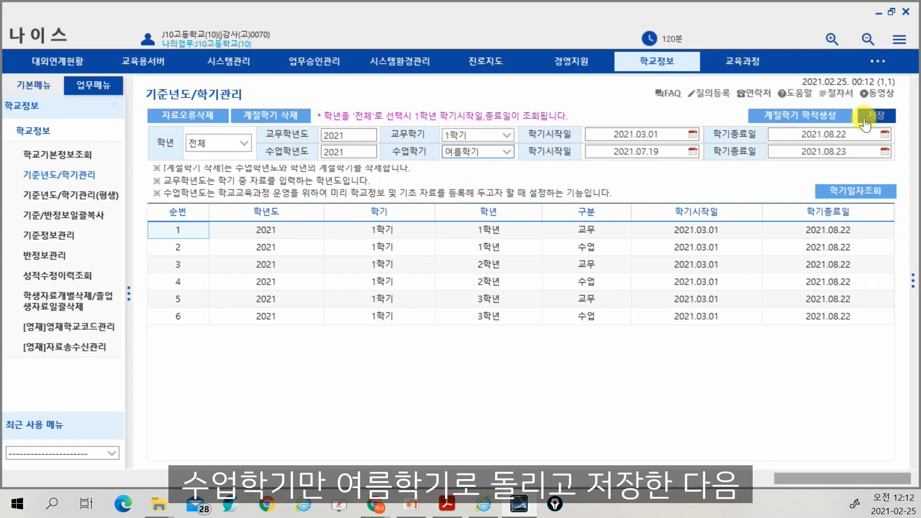
click(874, 116)
click(505, 286)
click(508, 289)
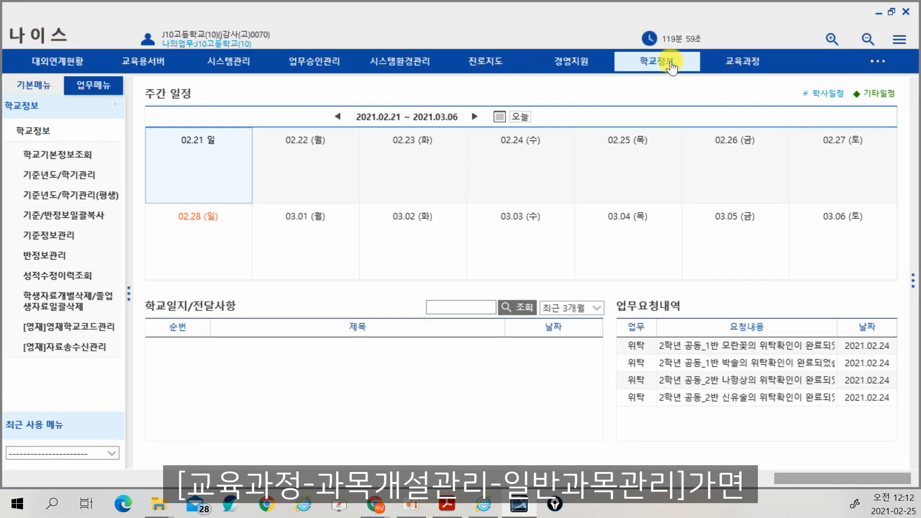
Open 일반과목관리 under 교육과정 and look up the 2021 여름학기 subjects for 일반계/2/7차일반.
click(739, 61)
click(84, 171)
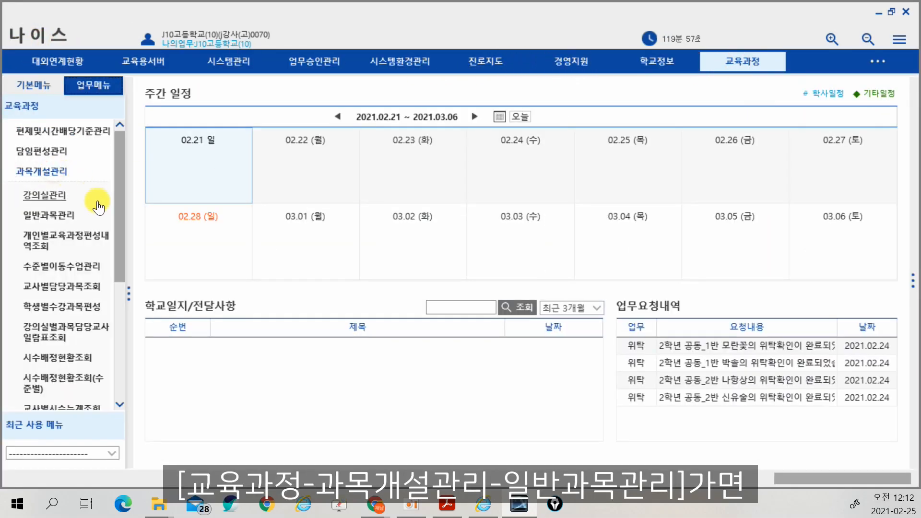
click(56, 217)
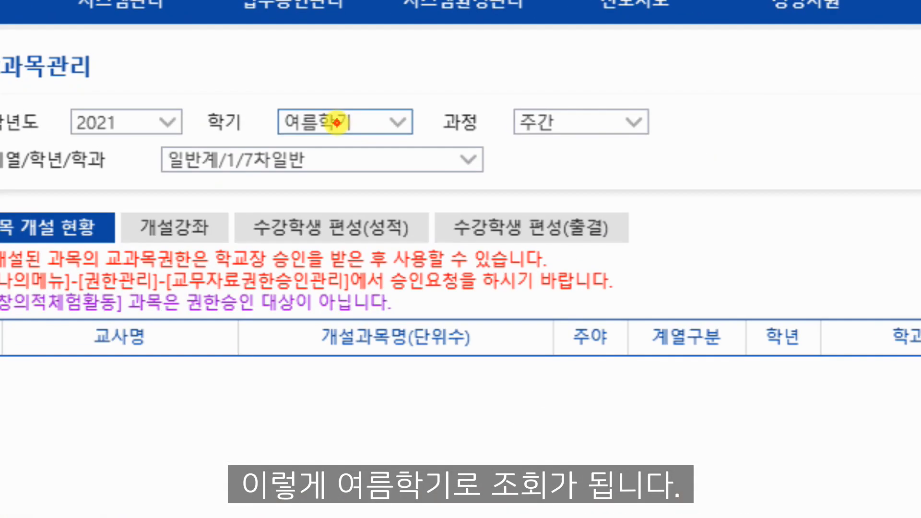
mouse_move(375, 128)
mouse_down()
mouse_move(299, 131)
mouse_move(355, 139)
mouse_move(339, 141)
mouse_up()
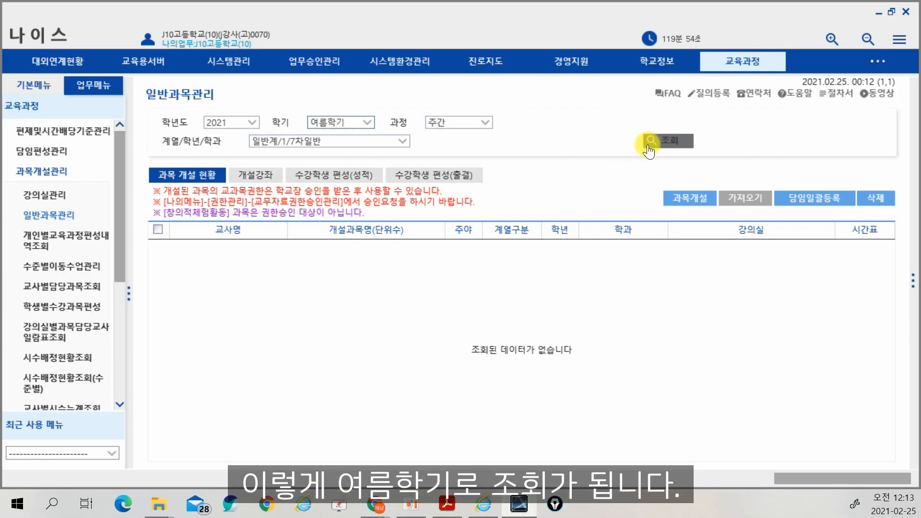
click(651, 141)
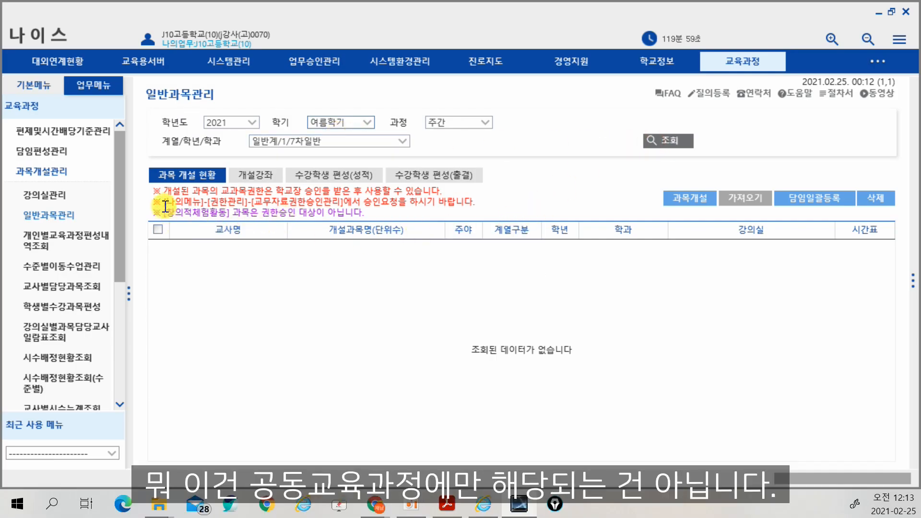
click(335, 143)
click(324, 157)
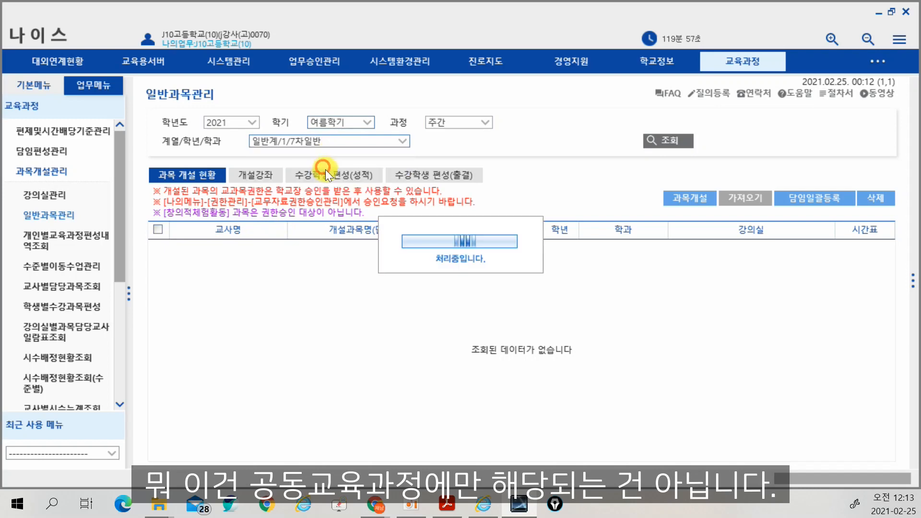
click(674, 141)
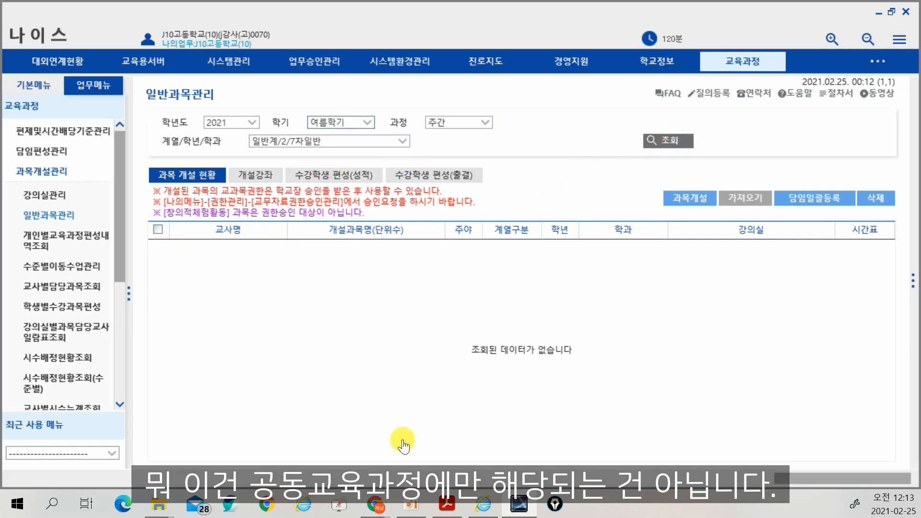
Switch to the PDF guide and check the 여름학기 example for opening 영미 문학 읽기.
click(447, 503)
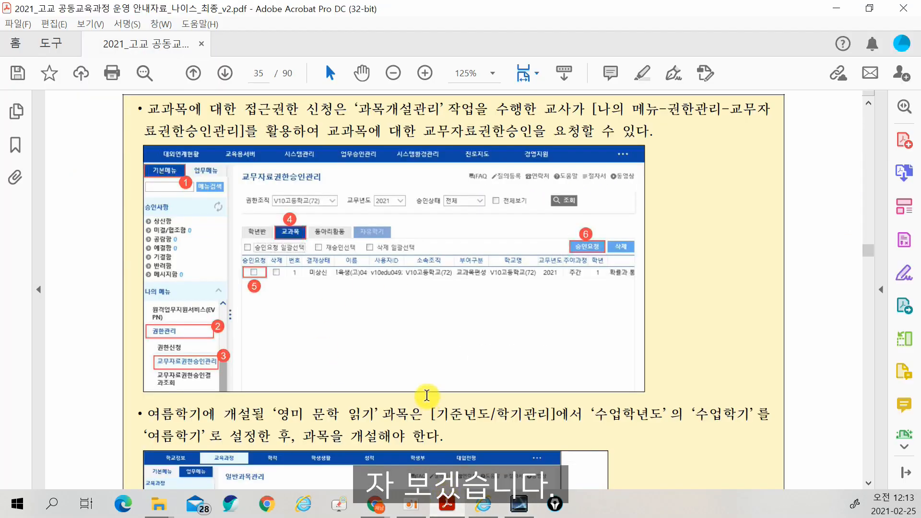
scroll(427, 391, down, 5)
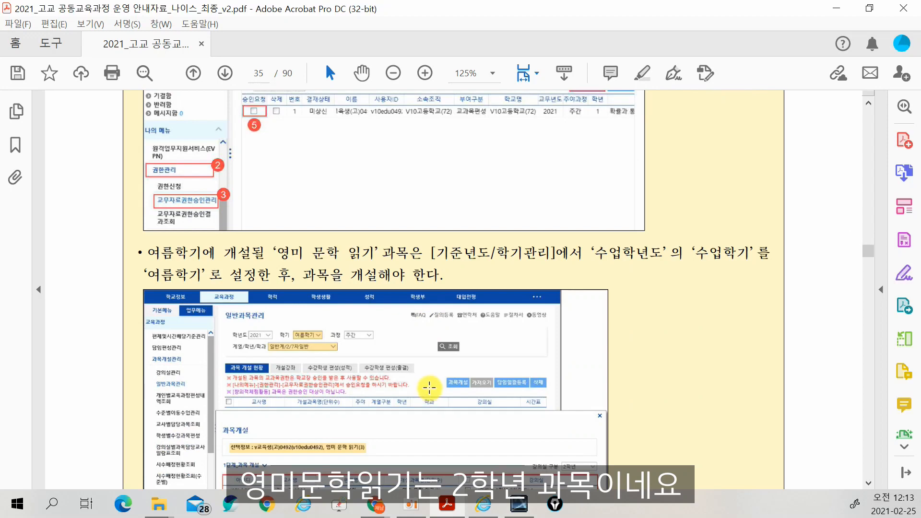
scroll(429, 387, down, 2)
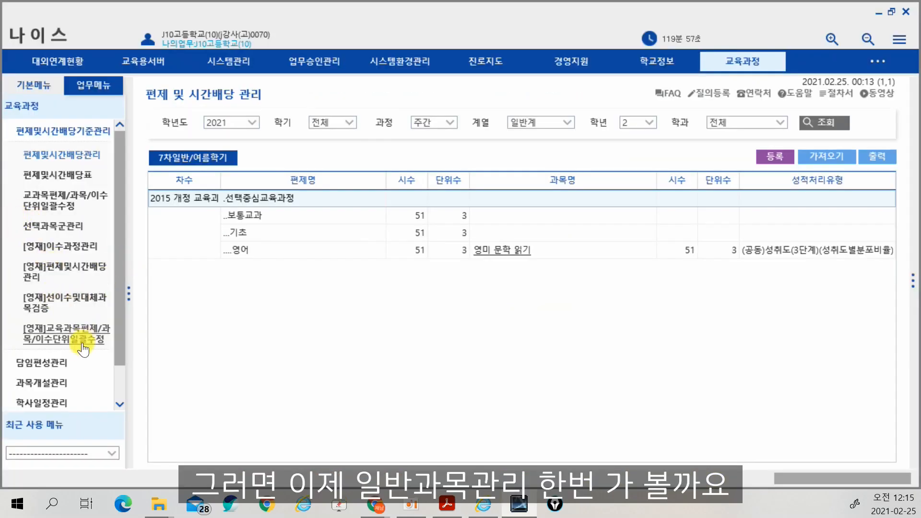
Go from 편제 및 시간배당 관리 back to 일반과목관리 and query 여름학기 with 계열/학년/학과 set to 일반계/2/7차일반.
scroll(81, 336, down, 1)
click(46, 341)
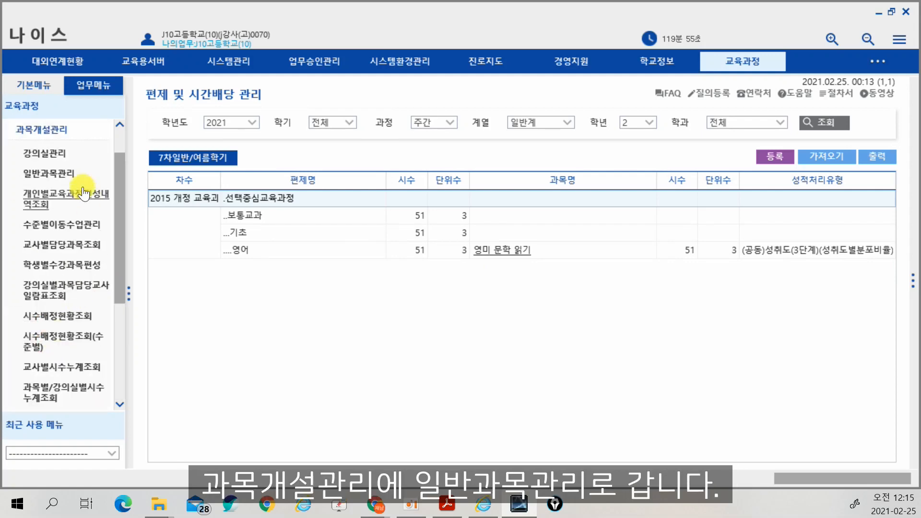
click(45, 172)
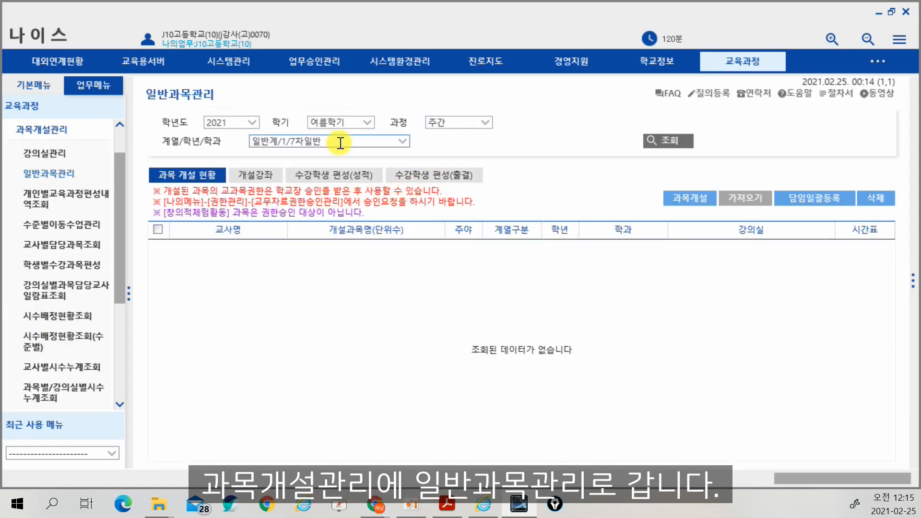
click(336, 140)
click(340, 170)
click(662, 140)
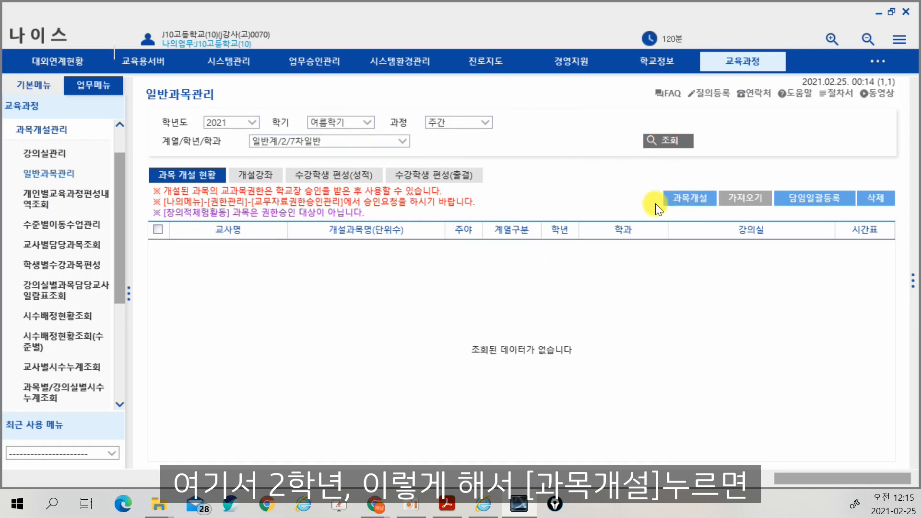
Open 영미 문학 읽기(3) through 과목개설 with the listed teacher and the (주간) 영어실 classroom, and save it.
click(683, 198)
click(247, 182)
click(350, 187)
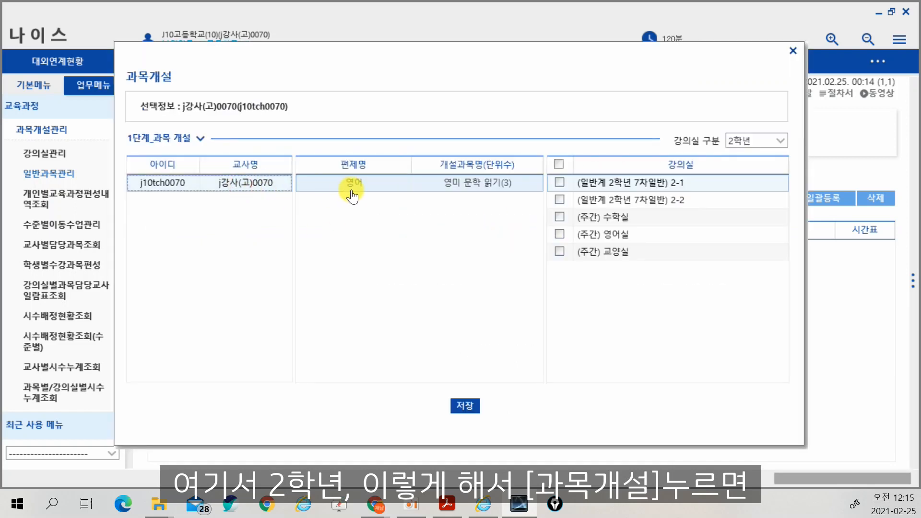
click(559, 234)
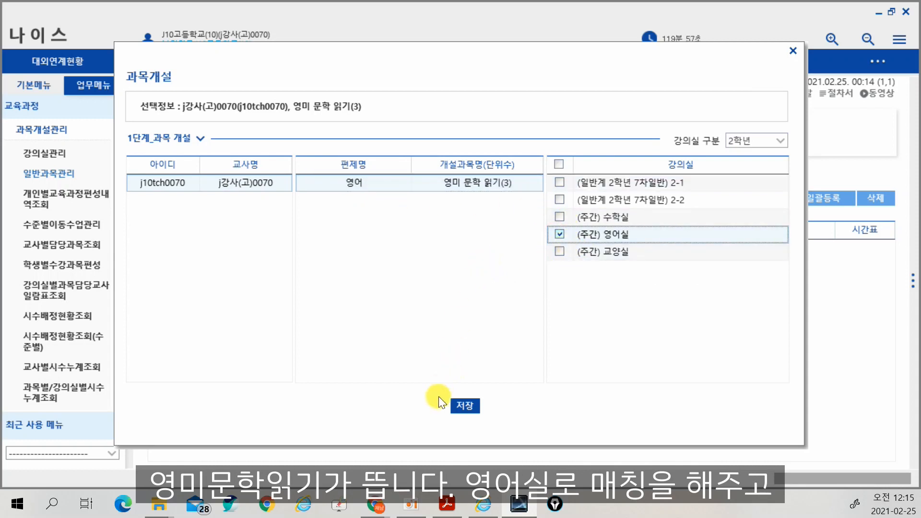
click(467, 406)
click(433, 266)
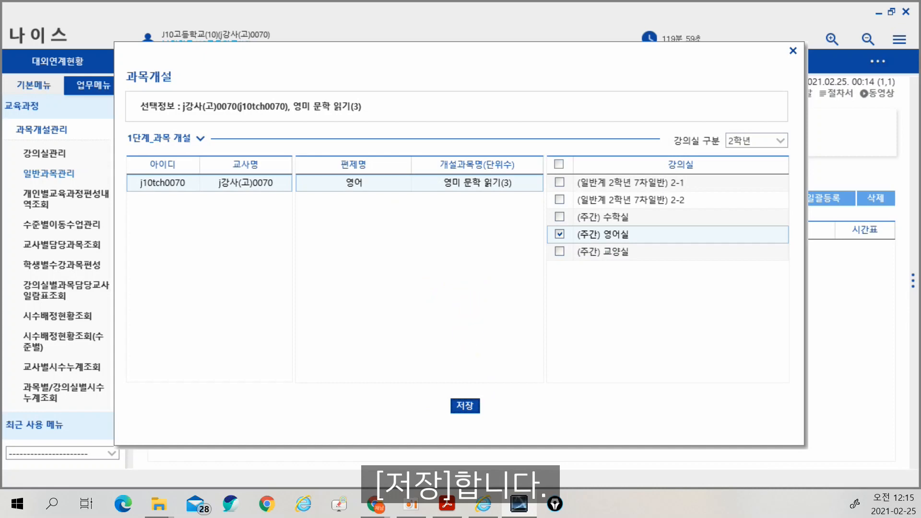
click(452, 300)
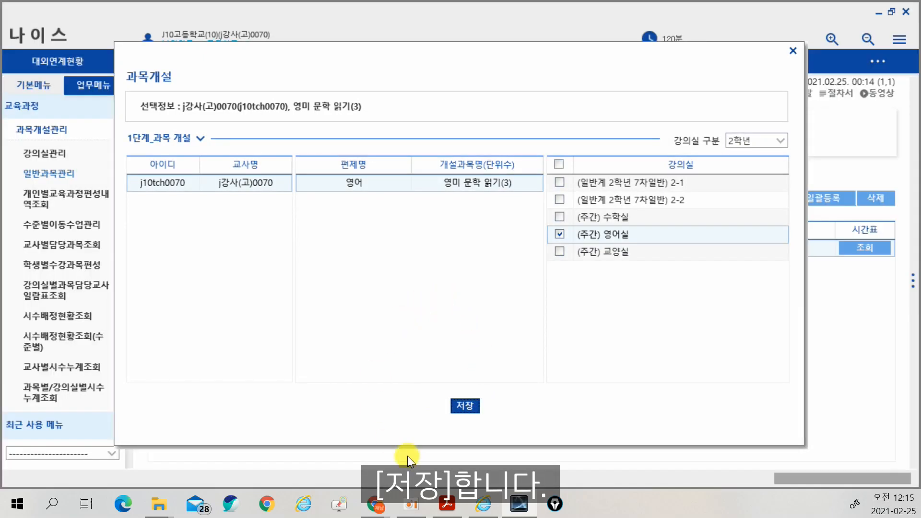
Check the students assigned to 영미 문학 읽기 in the guide's scenario table, and close the 과목개설 dialog in 나이스.
click(451, 506)
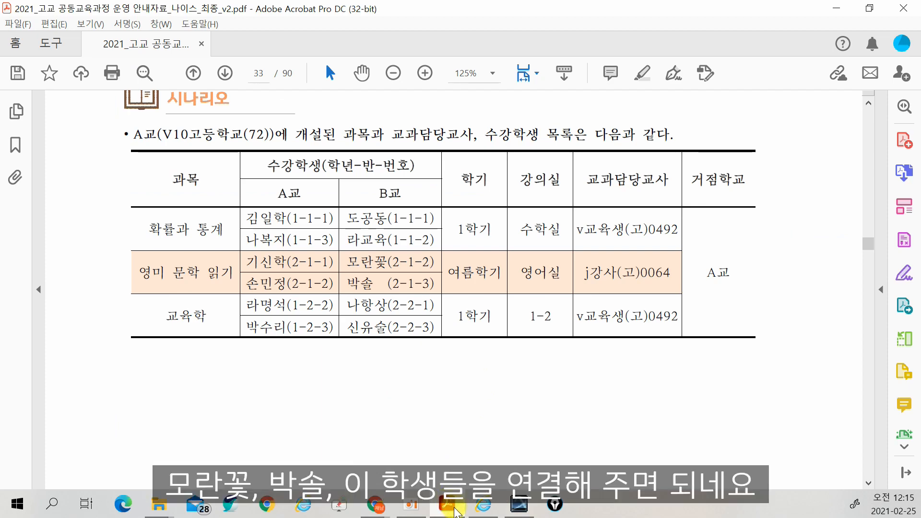
click(451, 504)
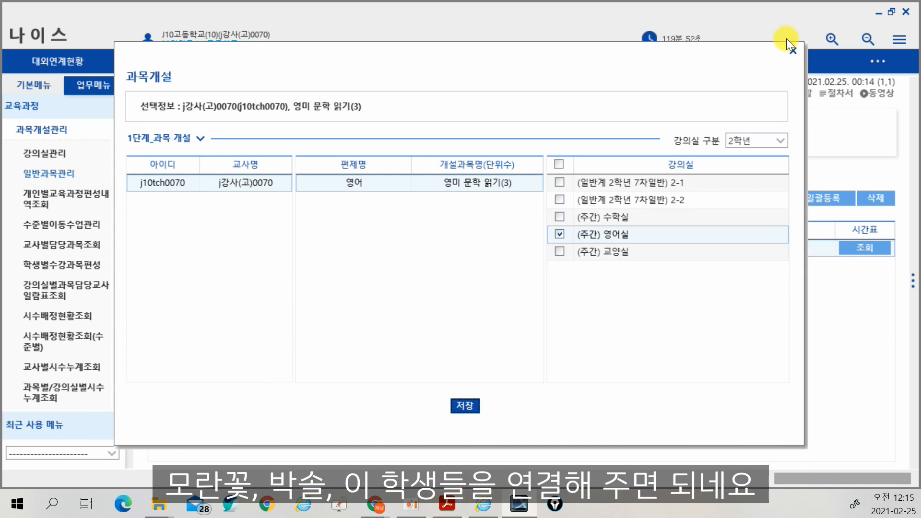
click(791, 51)
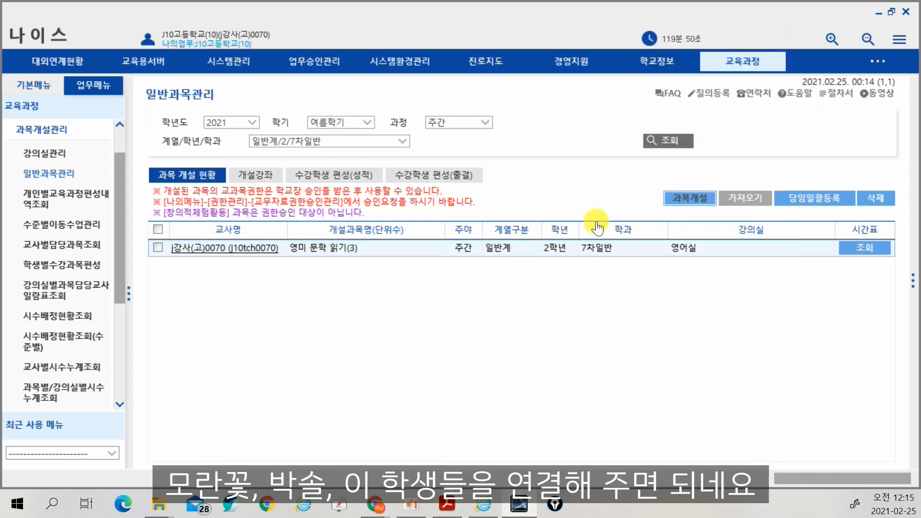
Add own-school students number 1 and 2 of class 1 to the 영미 문학 읽기 roster under 수강학생 편성(성적).
click(318, 176)
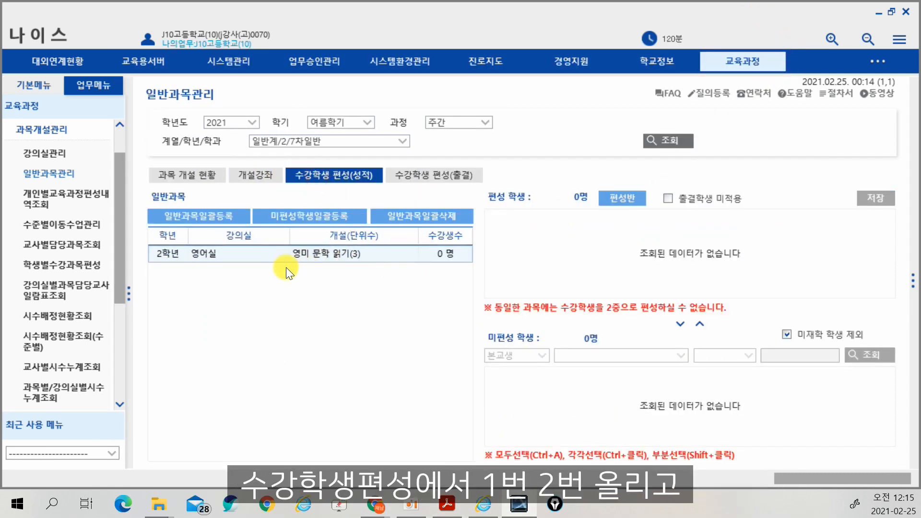
click(275, 256)
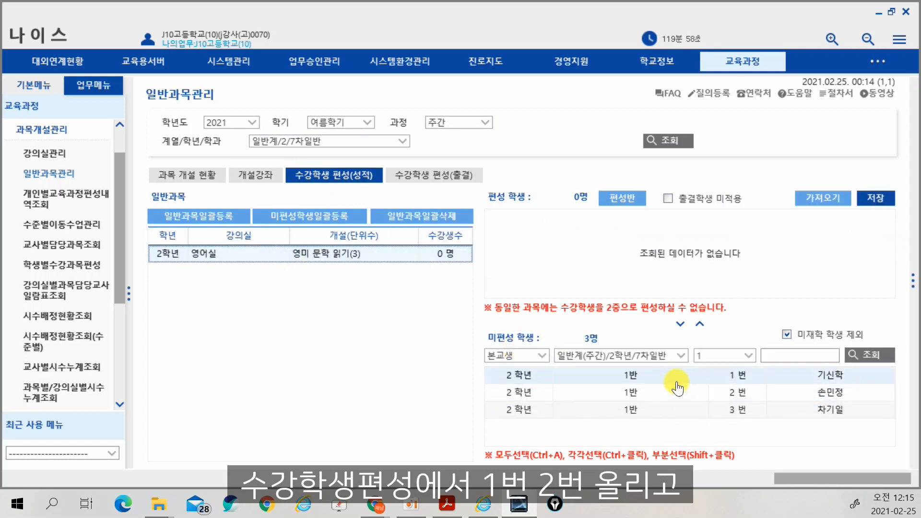
click(677, 382)
shift+click(678, 392)
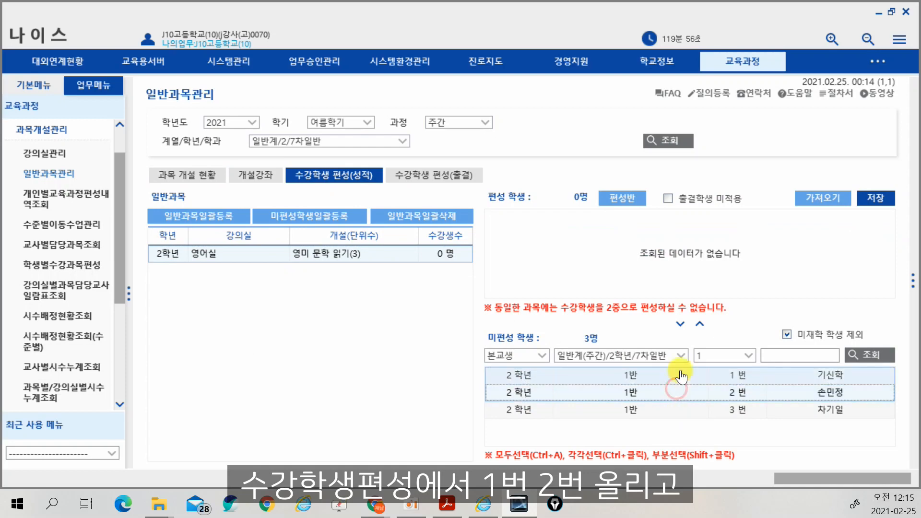
click(700, 323)
Query the unassigned 타교생 for 영미 문학 읽기 in 일반계(주간)/2학년/7차일반, class 공동_2.
click(540, 355)
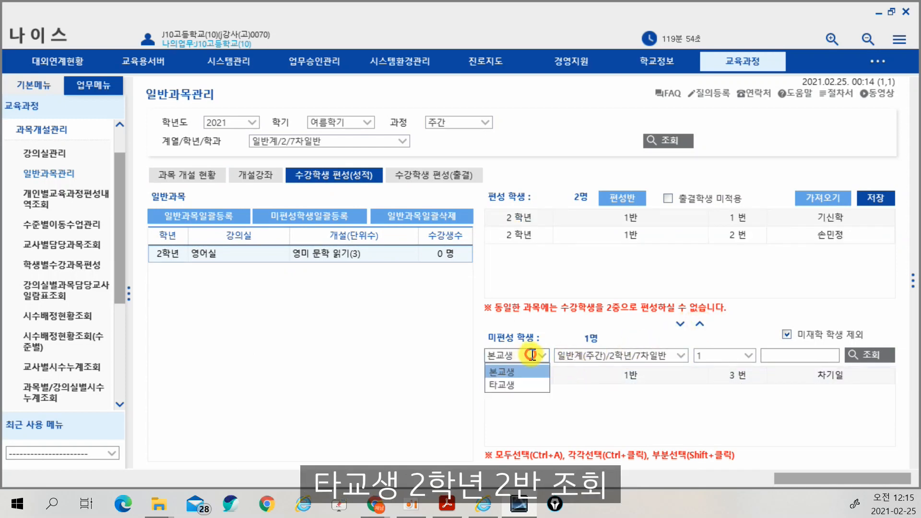
click(527, 384)
click(647, 356)
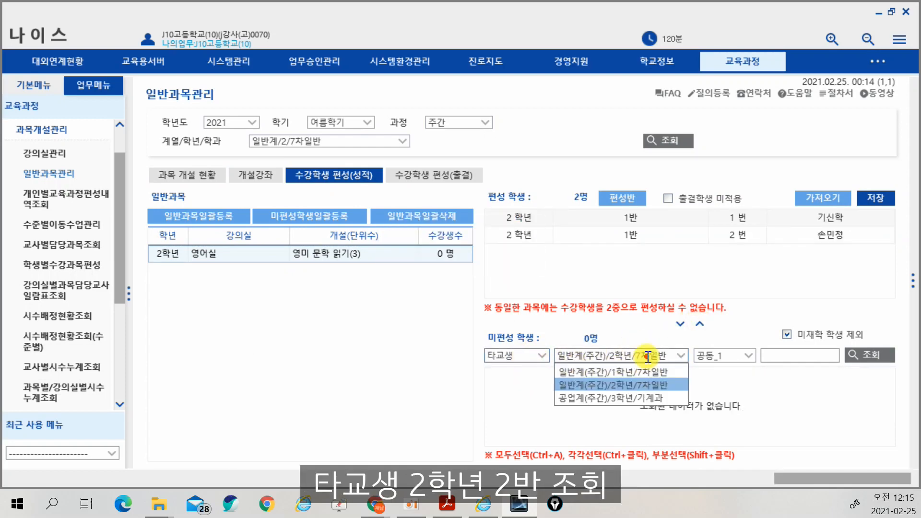
click(643, 385)
click(734, 355)
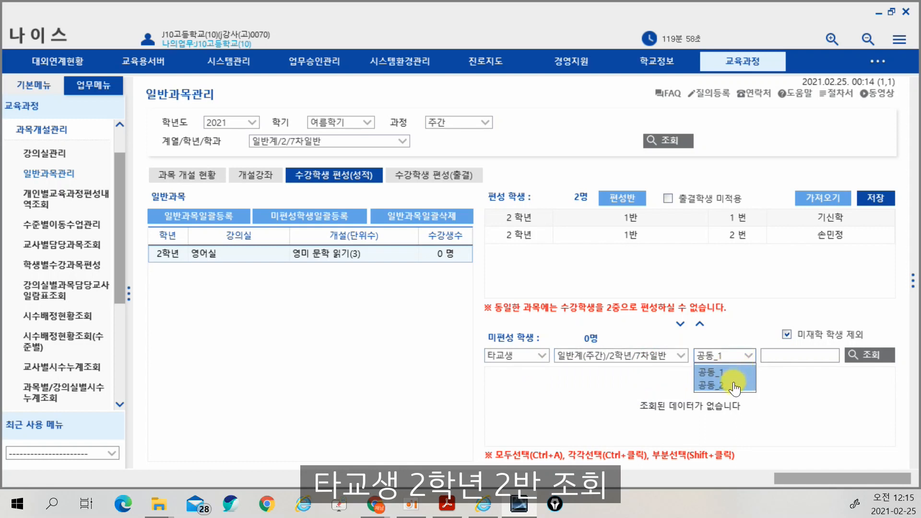
click(709, 385)
click(868, 355)
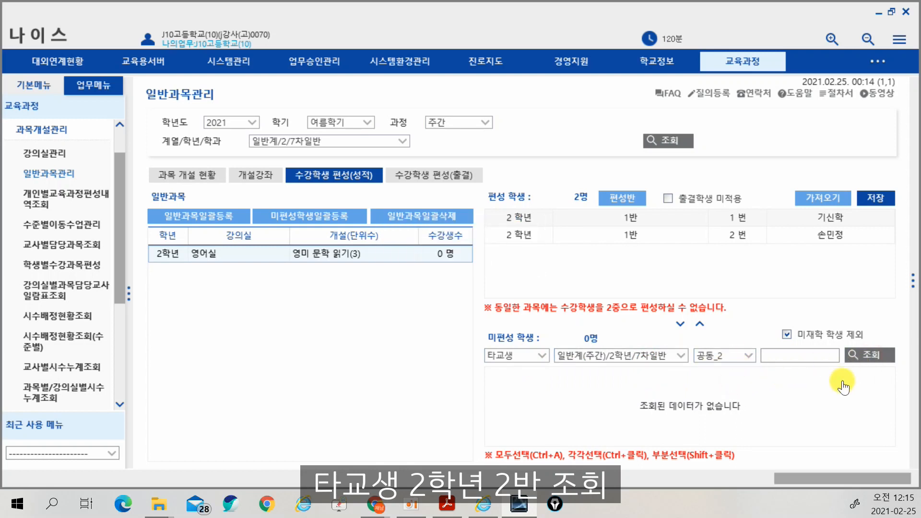
Query the 타교생 of class 공동_1 instead and check the expected B교 students in the PDF guide's scenario table.
click(734, 355)
click(709, 371)
click(873, 355)
click(674, 360)
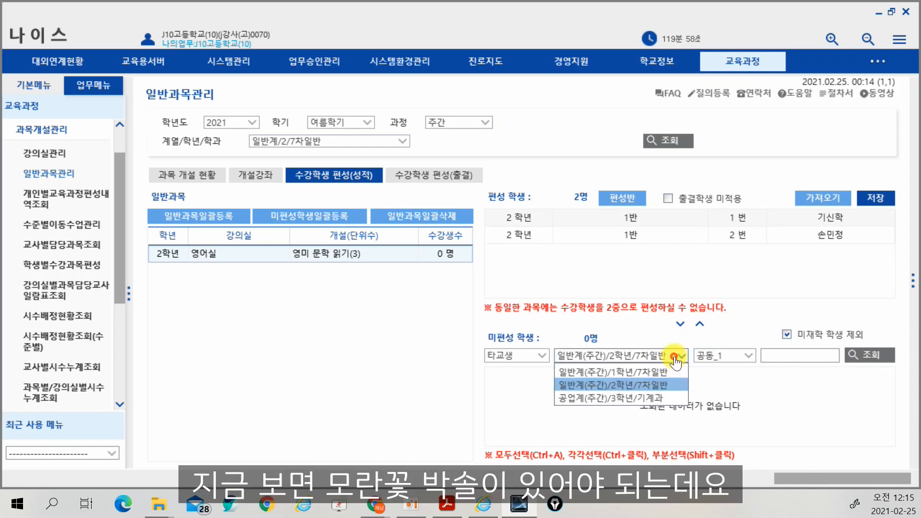
click(667, 386)
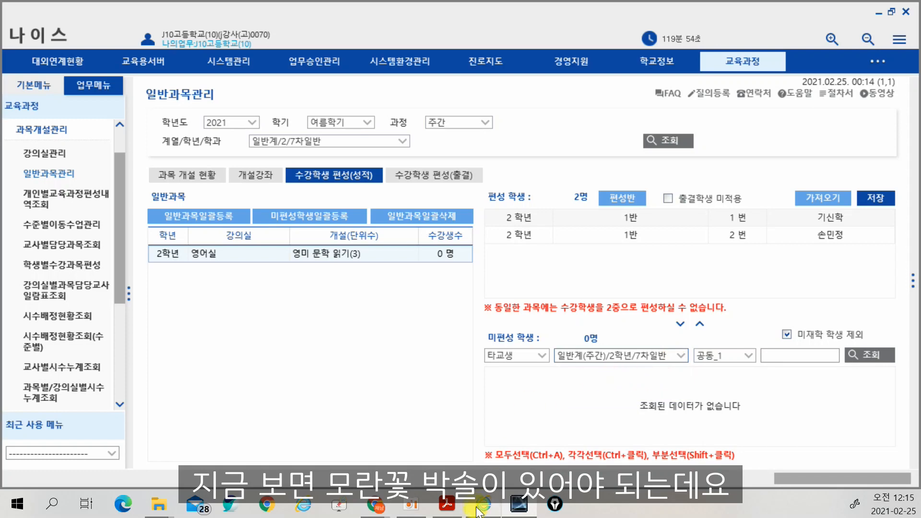
click(451, 508)
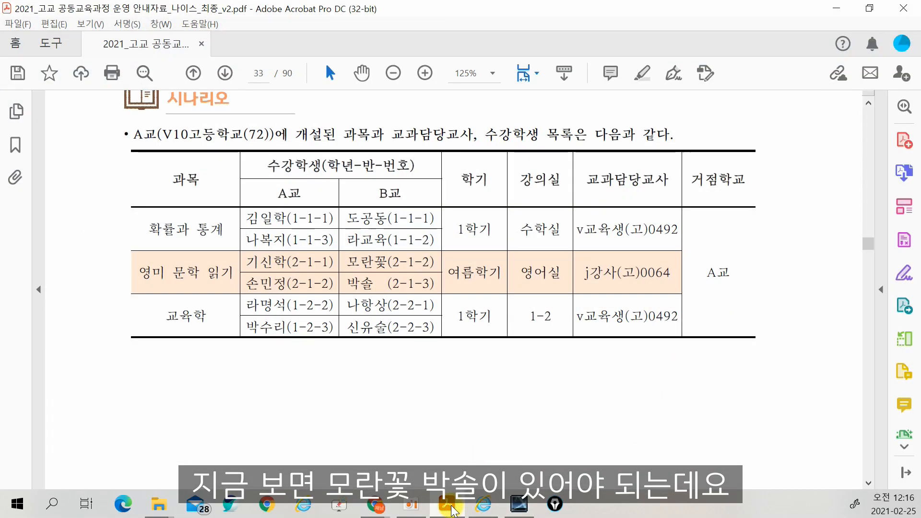
click(452, 506)
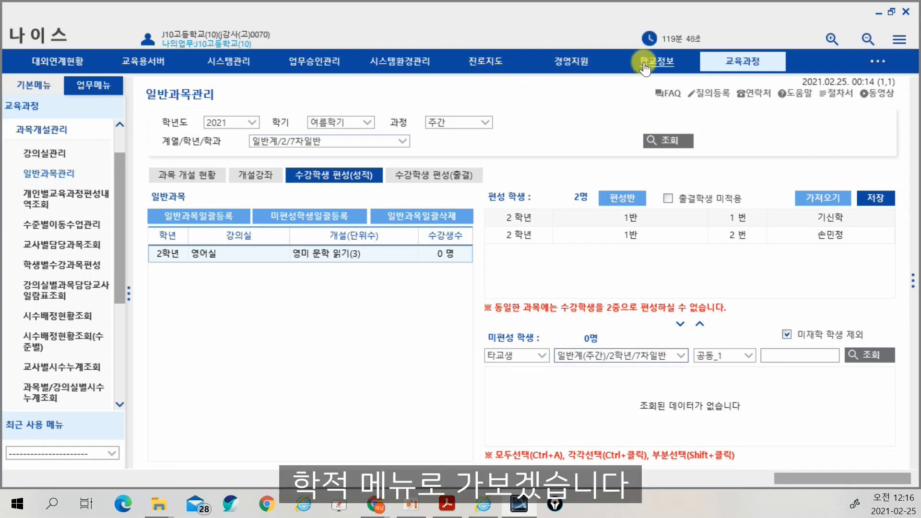
Go to 타교수강생등록 under 학적 > 타교수강생관리 and query the 2021 other-school students.
click(874, 62)
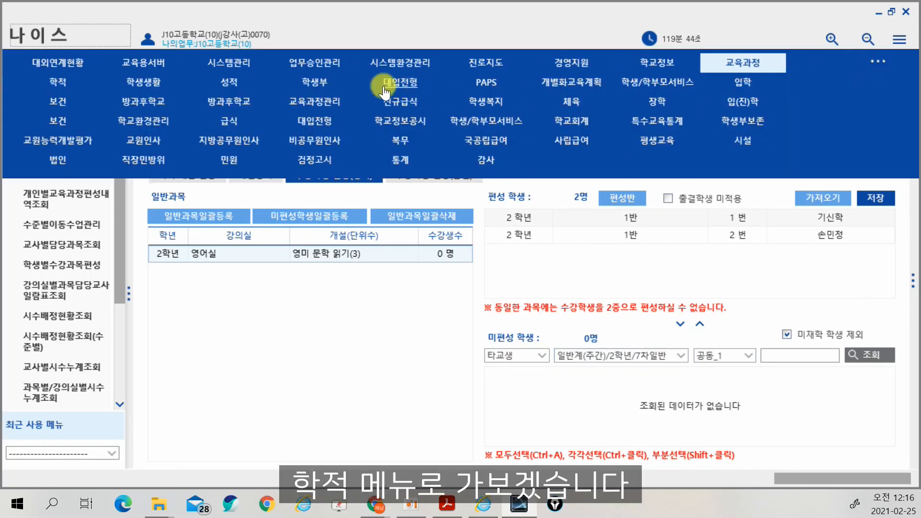
click(86, 84)
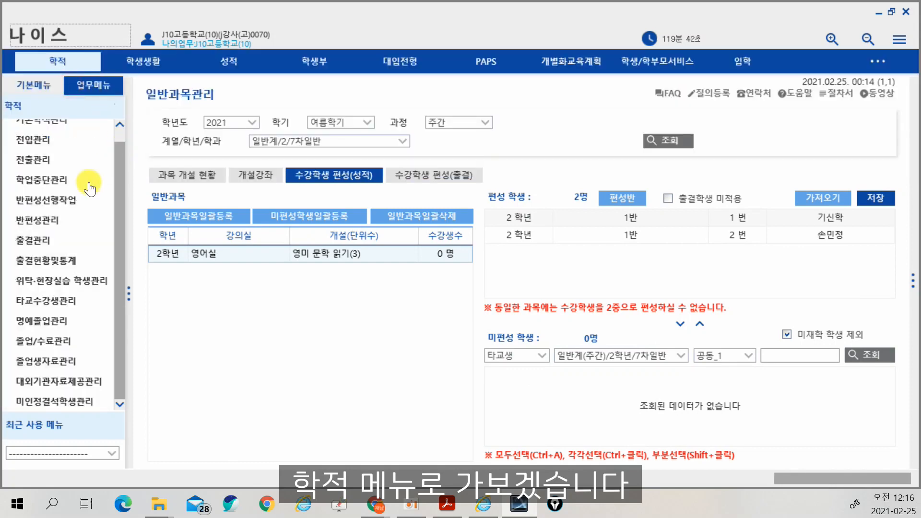
scroll(82, 250, up, 1)
scroll(97, 292, down, 1)
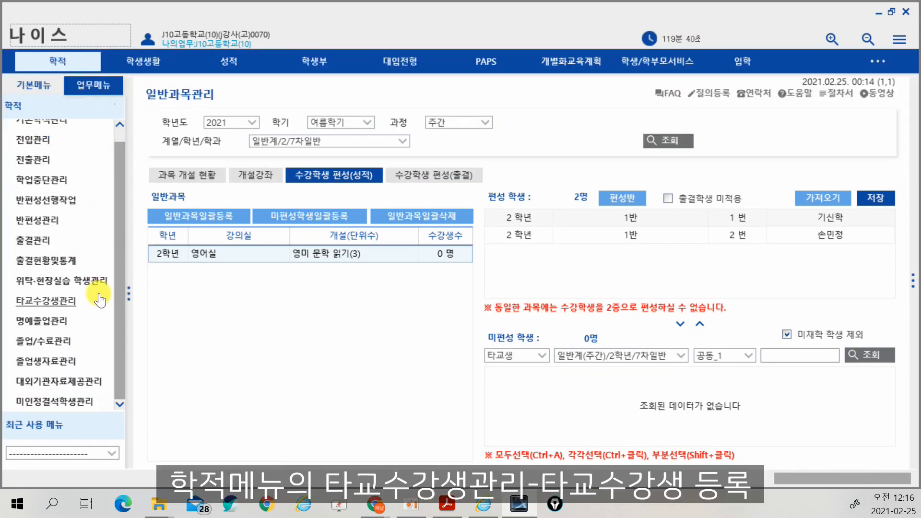
click(58, 302)
scroll(93, 330, down, 3)
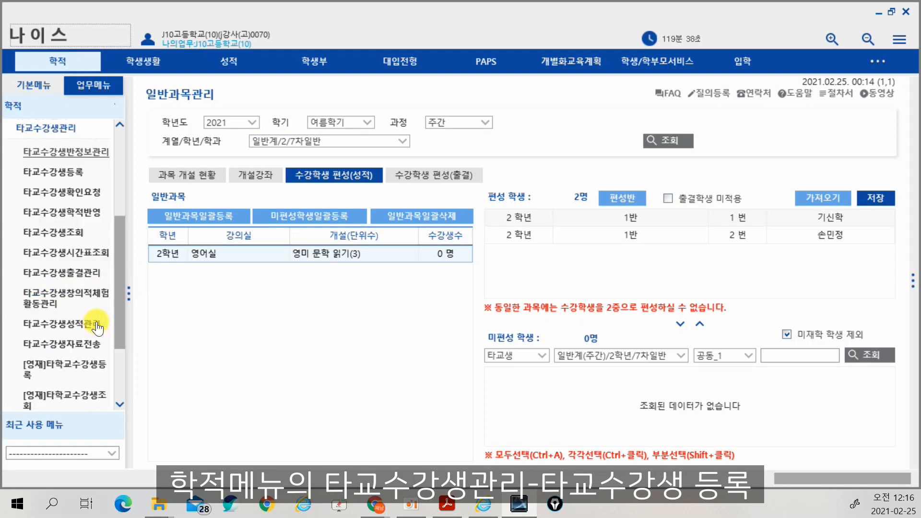
click(74, 173)
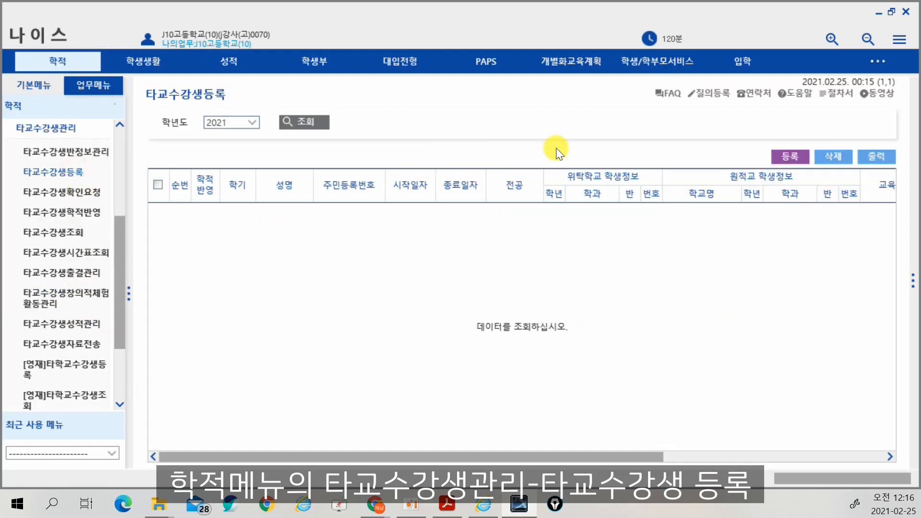
click(312, 128)
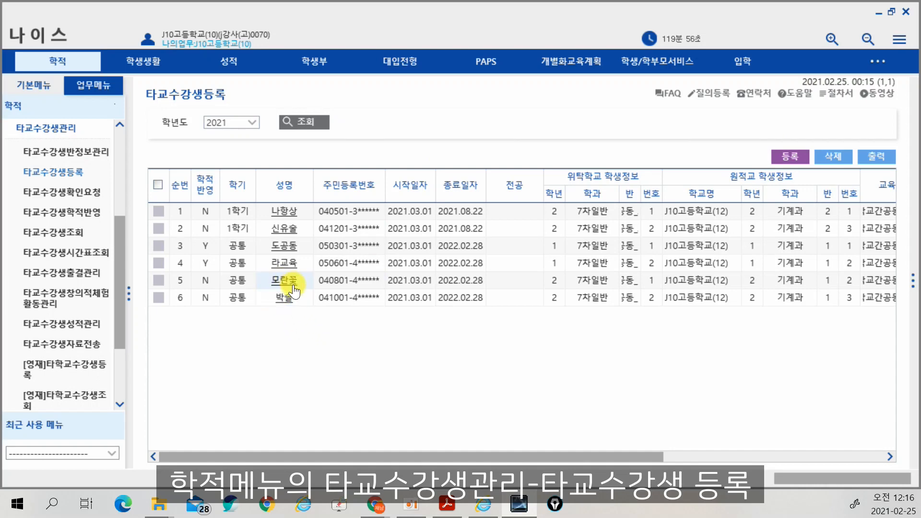
Compare the registered other-school students with the B교 students in the PDF guide's scenario table and return to 나이스.
drag(615, 459, 477, 475)
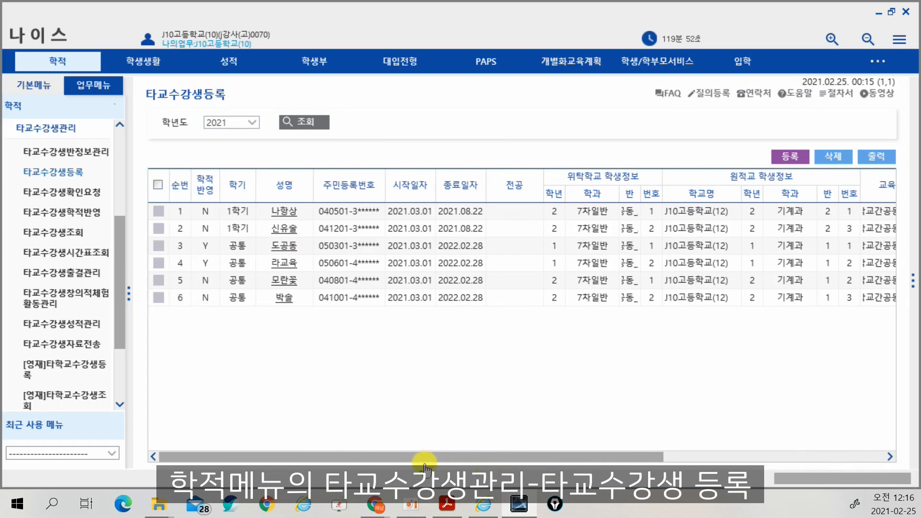
click(446, 503)
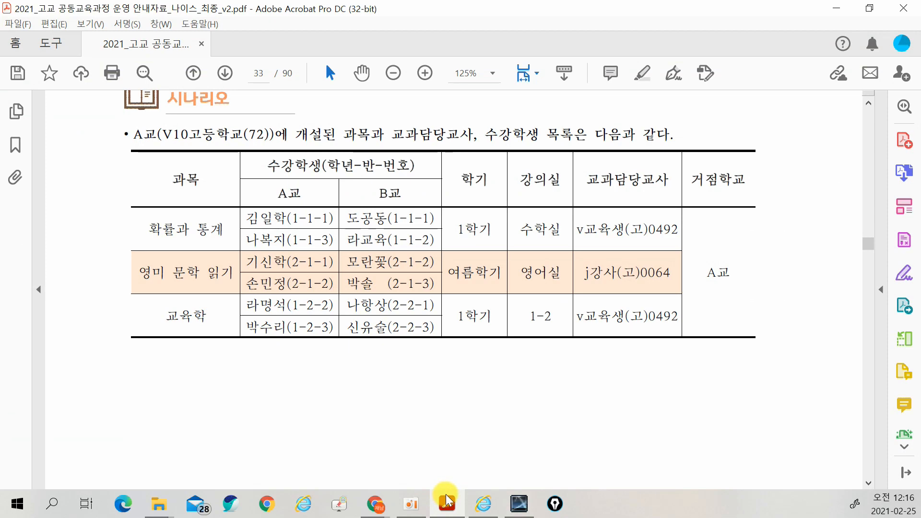
click(446, 499)
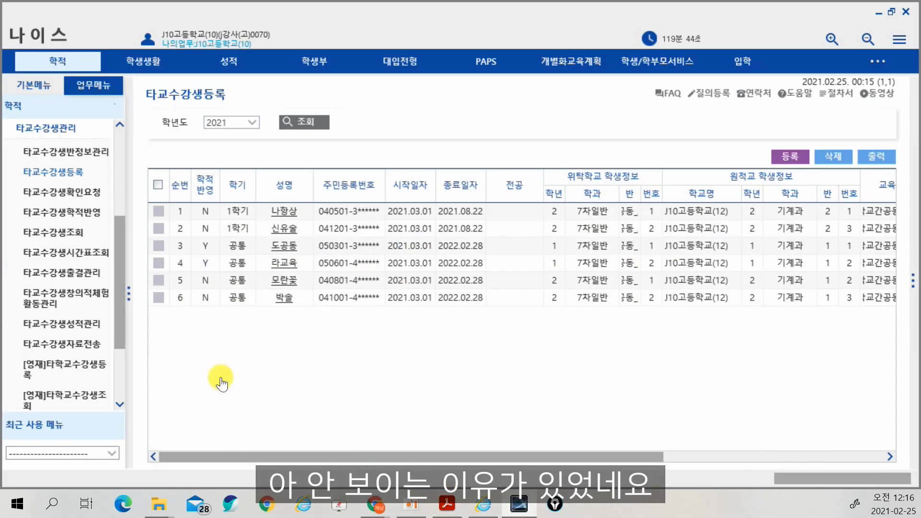
Query the 2021 미반영된자료 in 타교수강생학적반영 and apply 학적반영 to all the listed students.
click(67, 213)
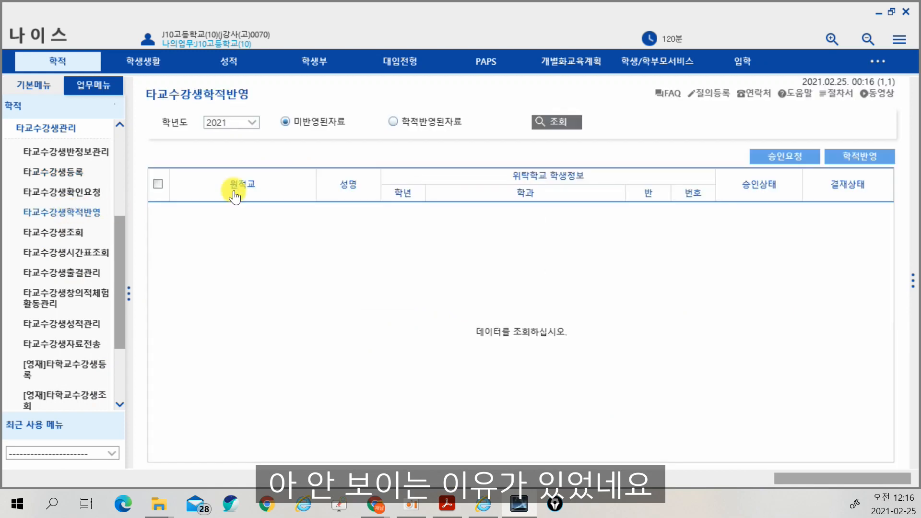
click(556, 125)
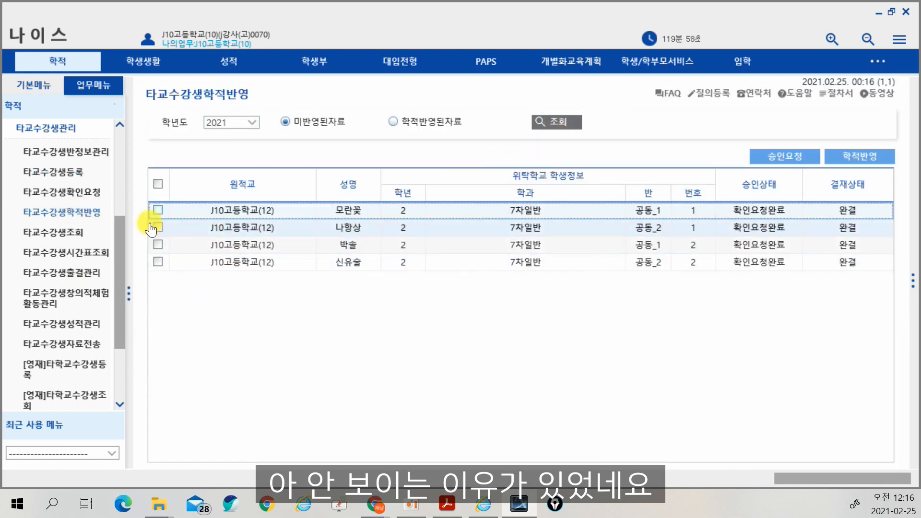
click(159, 184)
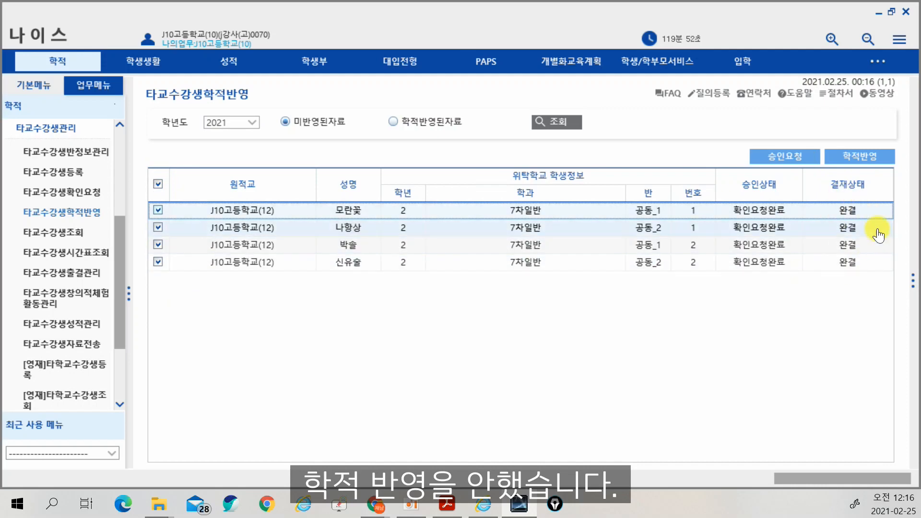
click(851, 153)
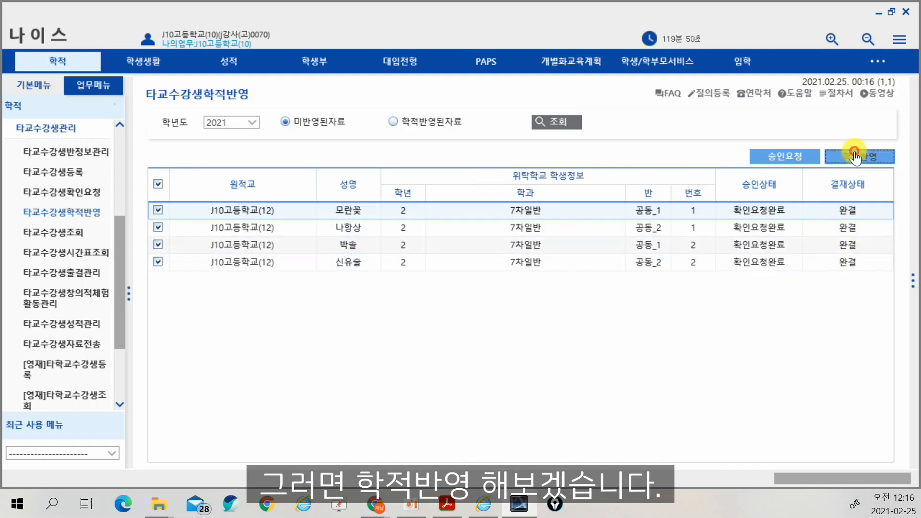
click(497, 289)
click(518, 289)
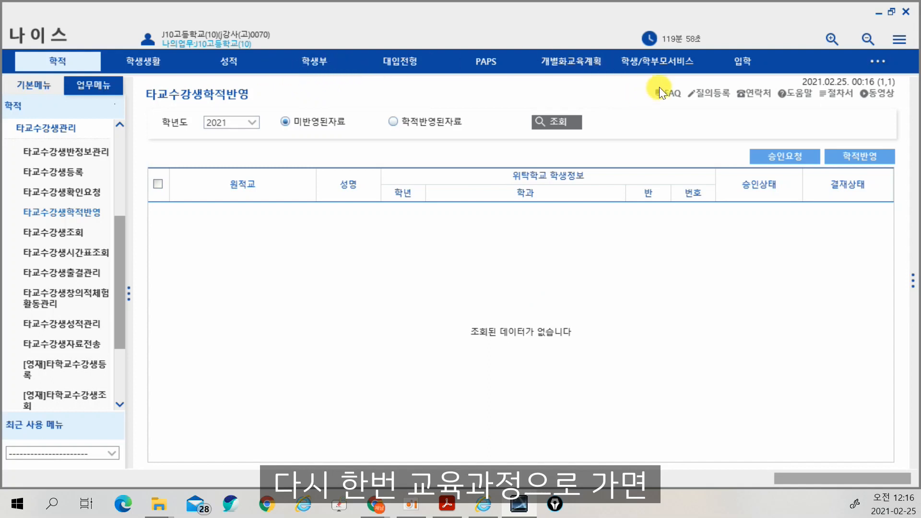
Return to 일반과목관리 under 교육과정 > 과목개설관리 and query 여름학기 for 일반계/2/7차일반.
click(877, 61)
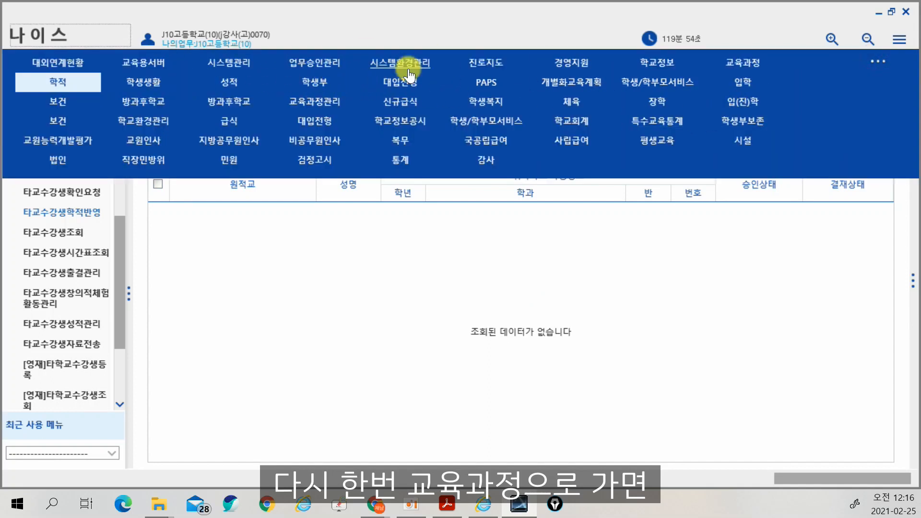
click(738, 67)
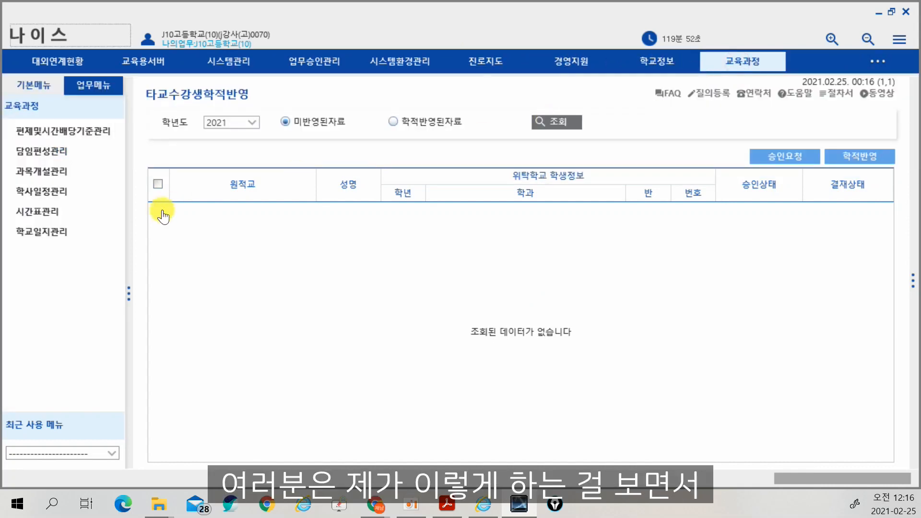
click(29, 171)
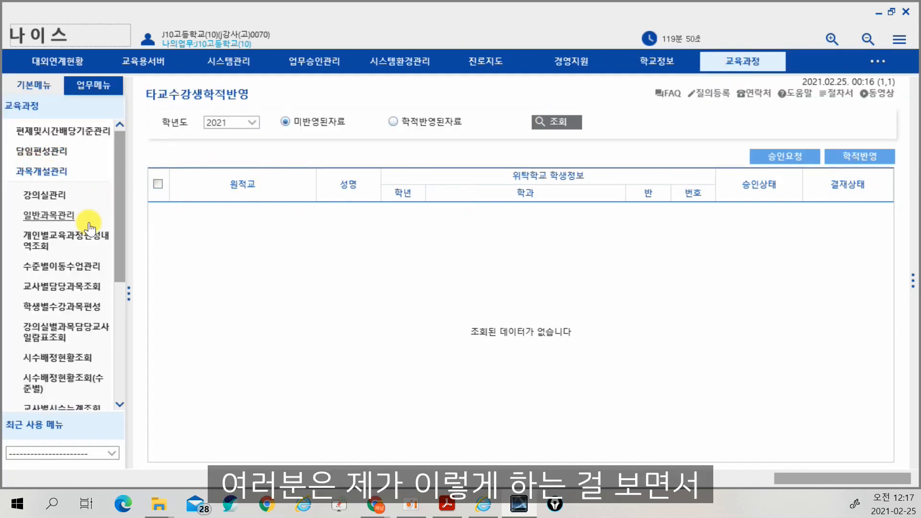
click(36, 215)
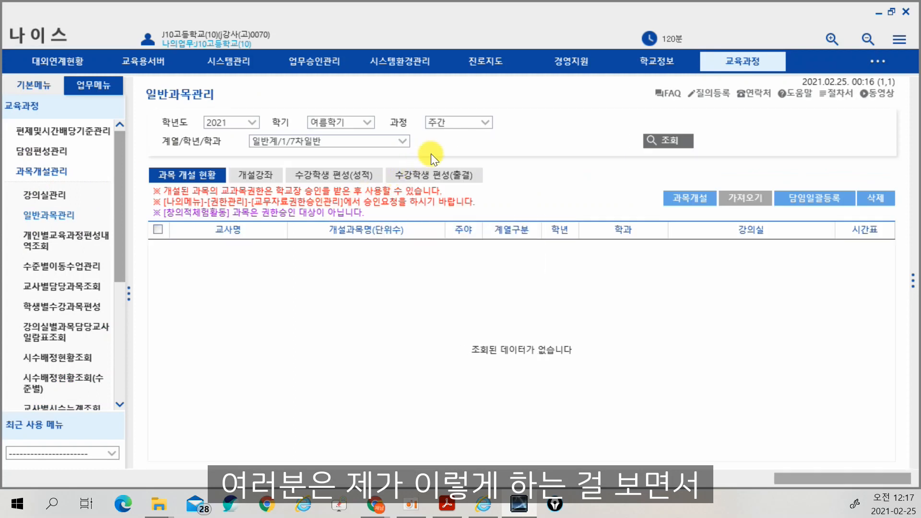
click(370, 142)
click(335, 168)
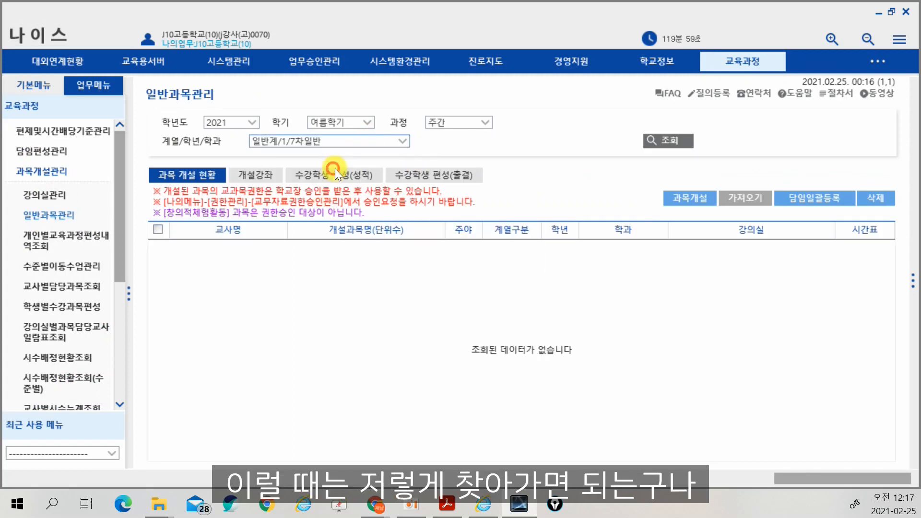
click(663, 140)
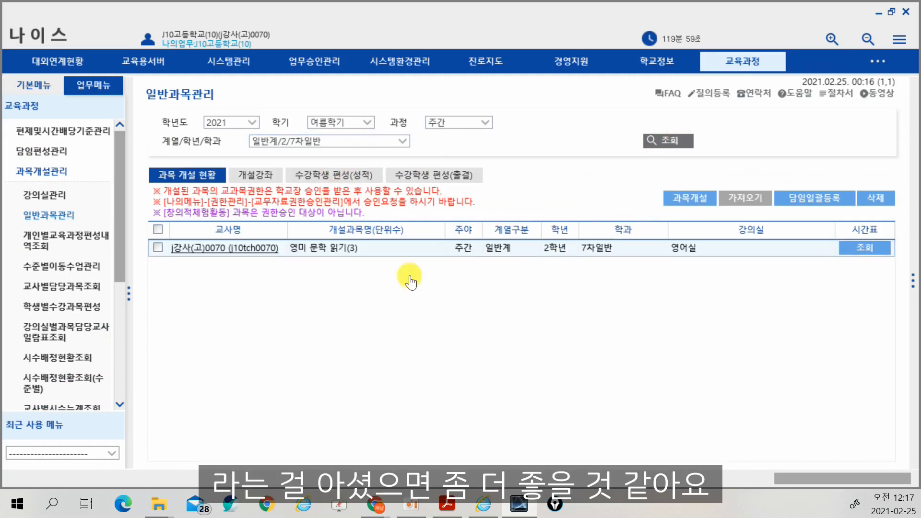
Assign 본교생 number 1 and 2 of grade 2 class 1 to 영미 문학 읽기 in 수강학생 편성(성적).
click(351, 175)
click(290, 254)
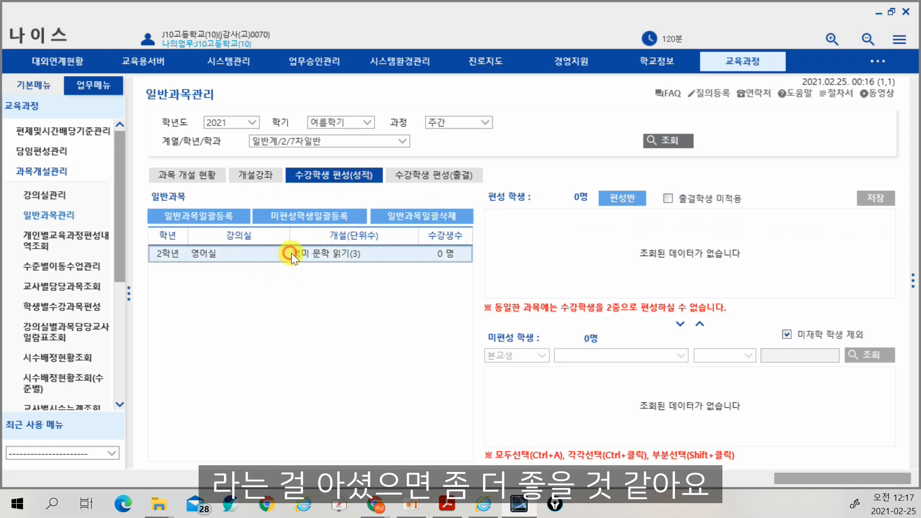
click(630, 375)
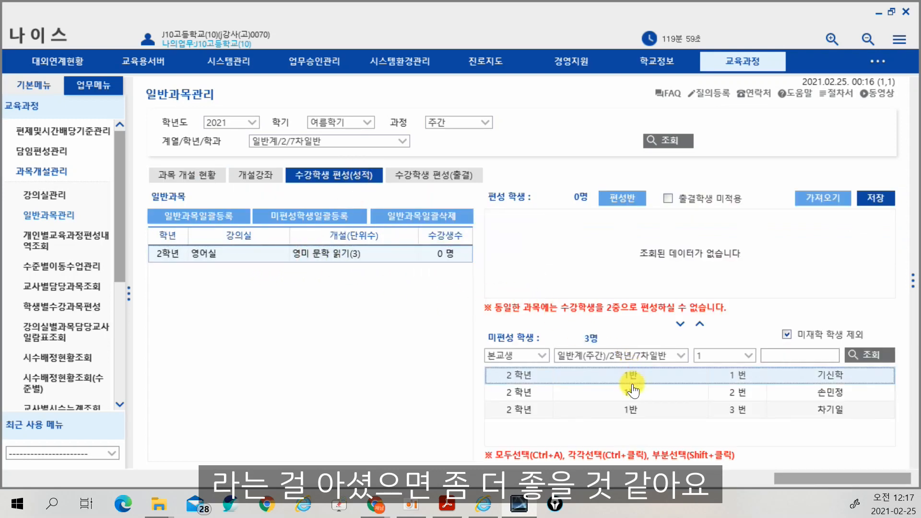
ctrl+click(632, 391)
click(700, 325)
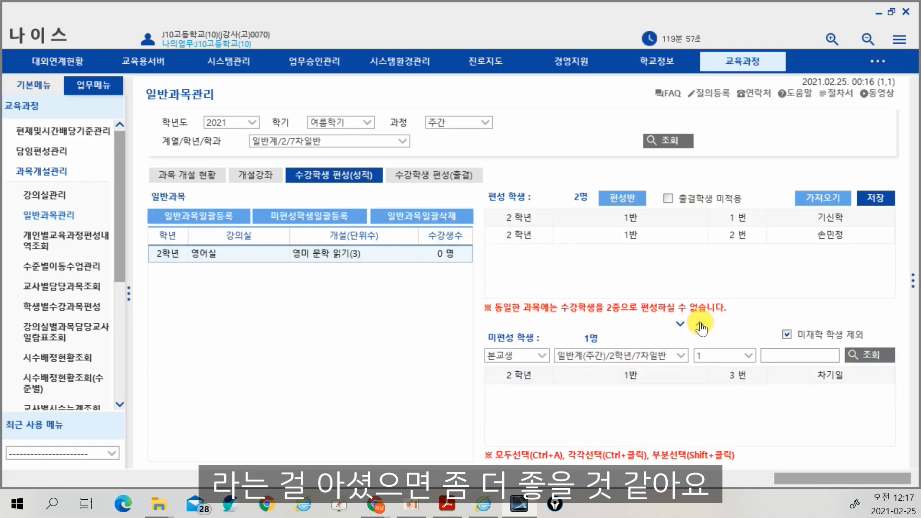
Assign the two 타교생 of grade 2 공동_1 to 영미 문학 읽기 and save the 편성 학생 list.
click(540, 355)
click(539, 383)
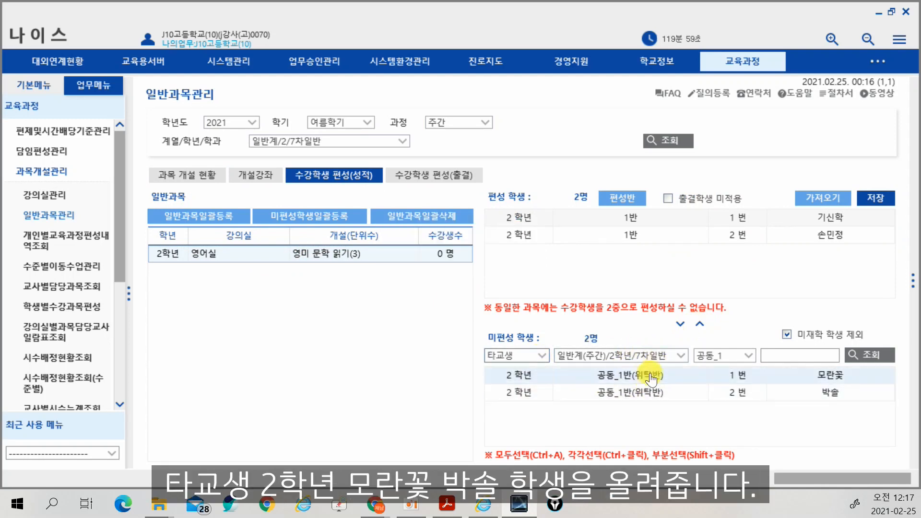
click(642, 379)
ctrl+click(641, 392)
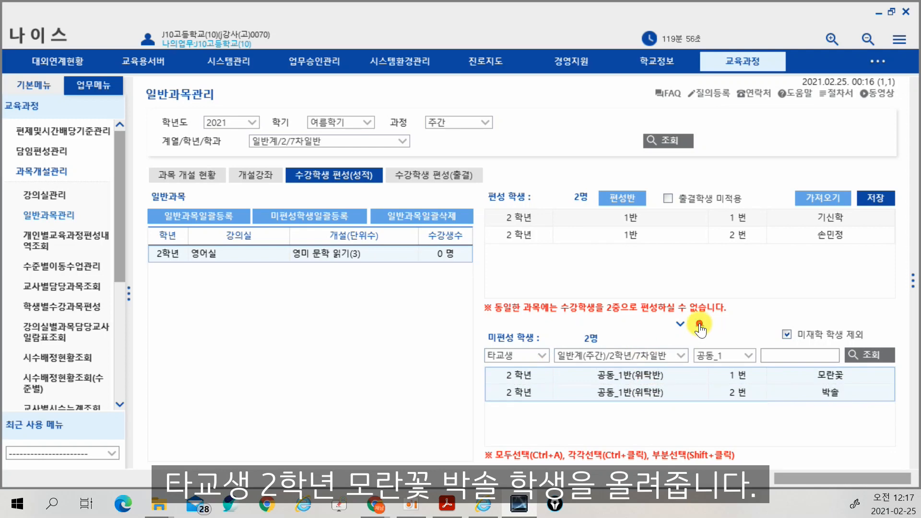
click(699, 325)
click(876, 199)
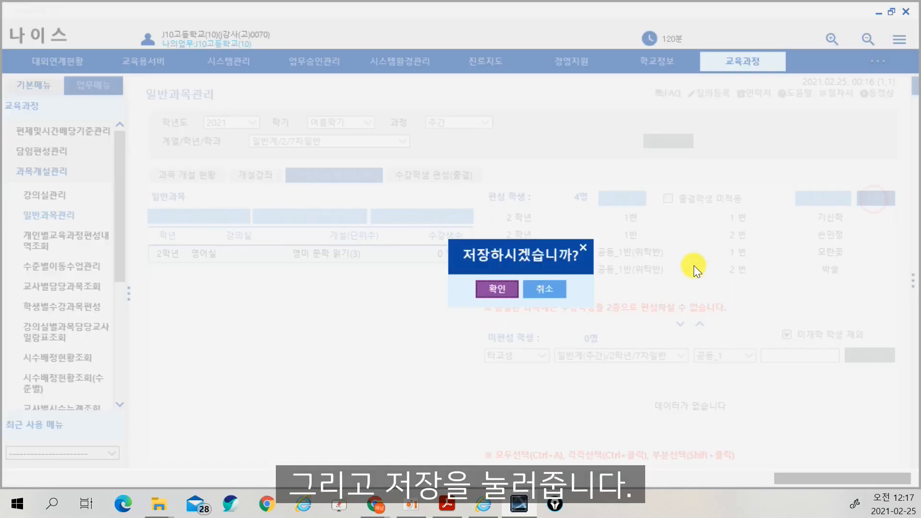
click(498, 290)
click(522, 294)
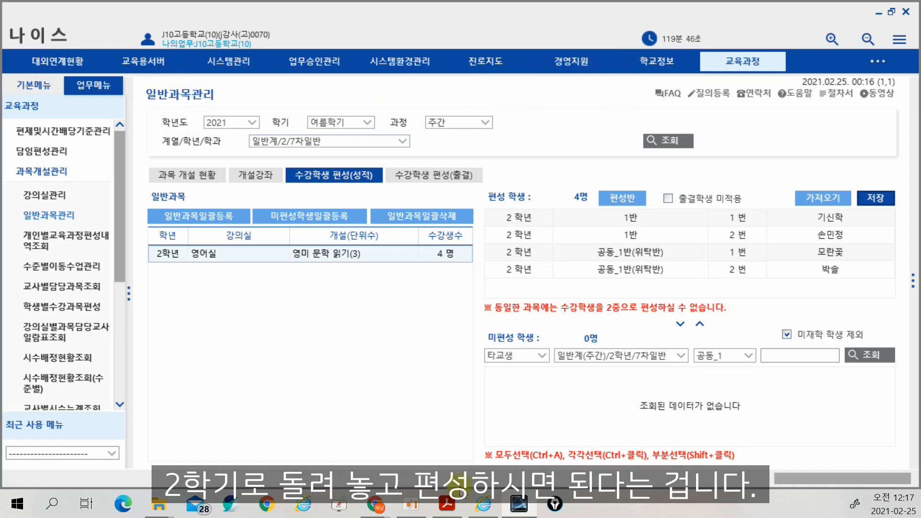
Switch to the PDF guide in Acrobat and read the page 35 알아두기 notes on 교과목 permission requests and opening 여름학기 subjects.
click(450, 503)
scroll(383, 354, down, 10)
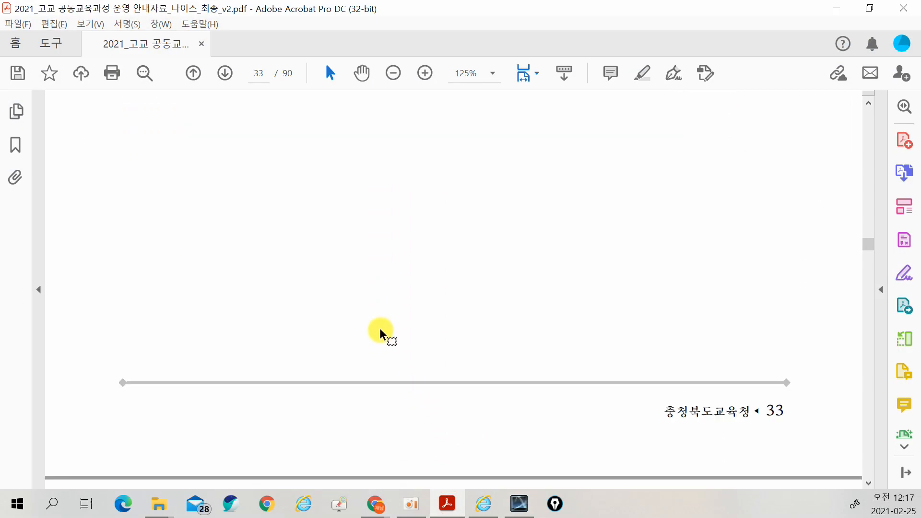
scroll(383, 332, down, 15)
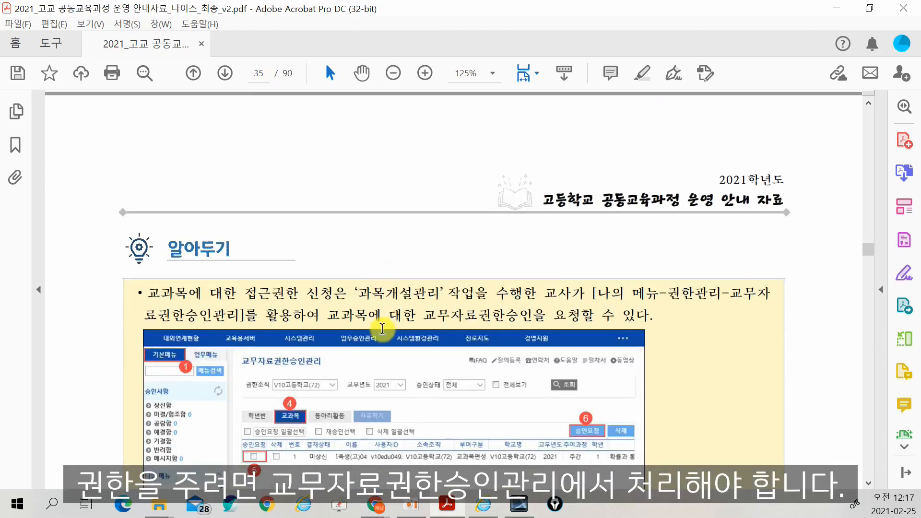
scroll(382, 328, down, 2)
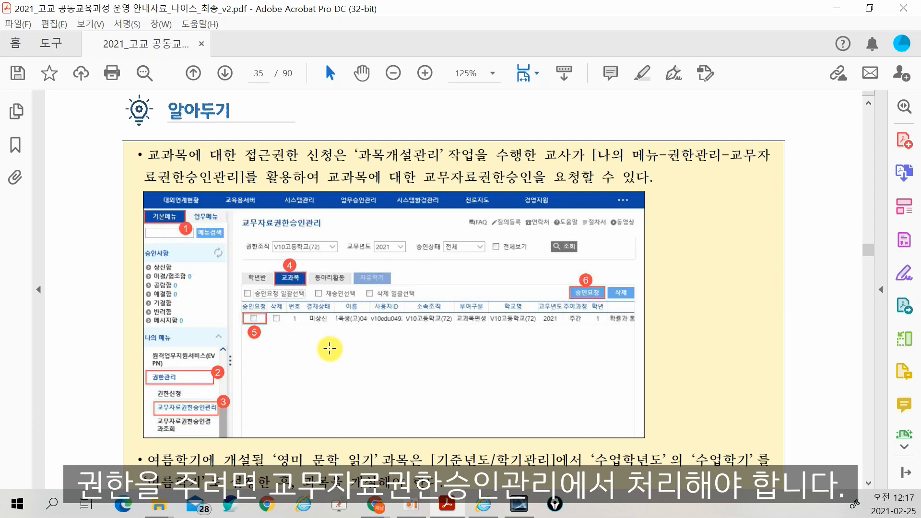
scroll(376, 368, down, 8)
scroll(379, 371, down, 10)
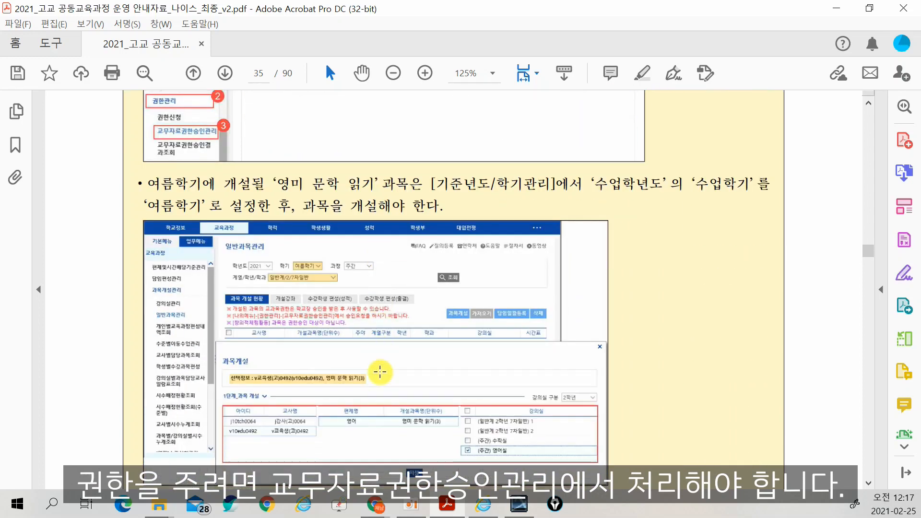
Back in 나이스, query 교무자료권한승인관리 under 권한관리 and start an approval request for the 영미 문학 읽기 entry under 교과목.
click(513, 505)
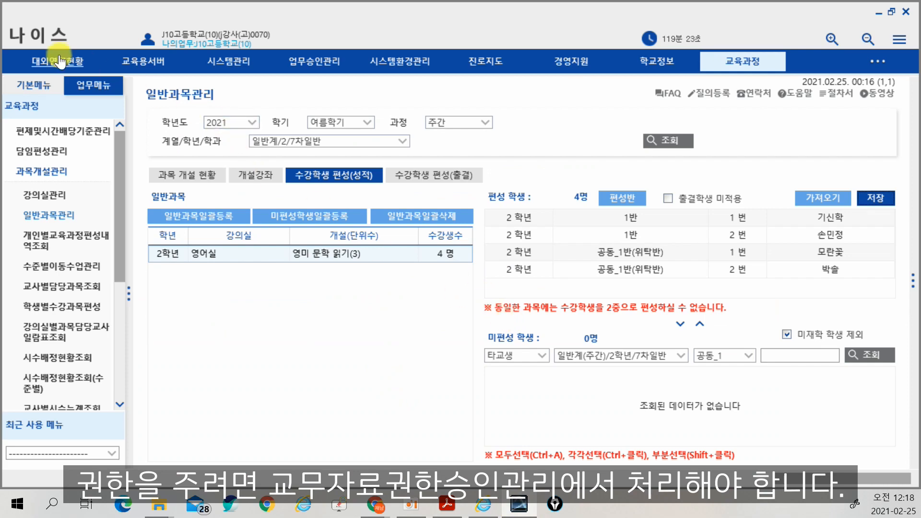
click(31, 85)
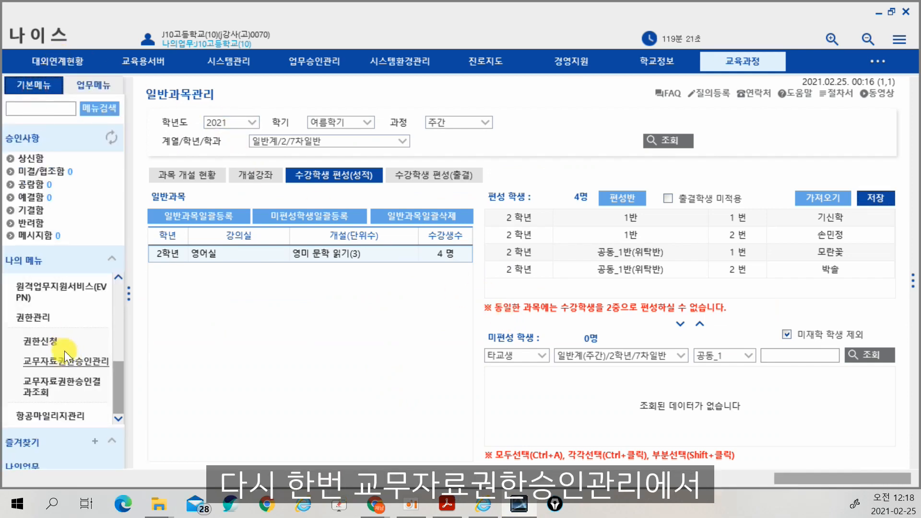
click(65, 357)
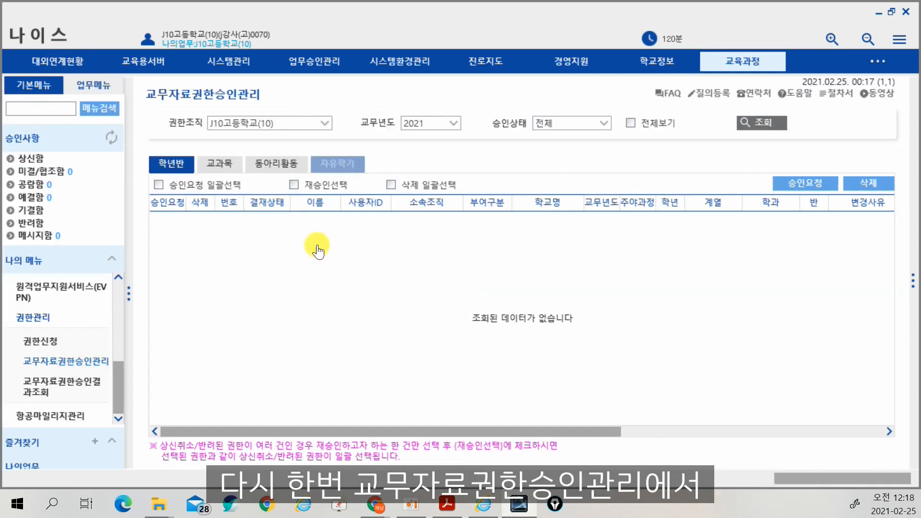
click(757, 123)
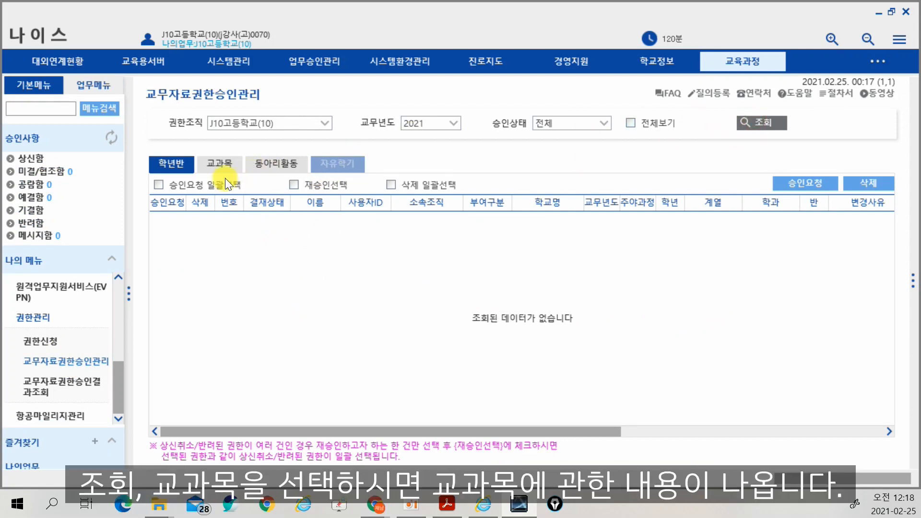
click(220, 164)
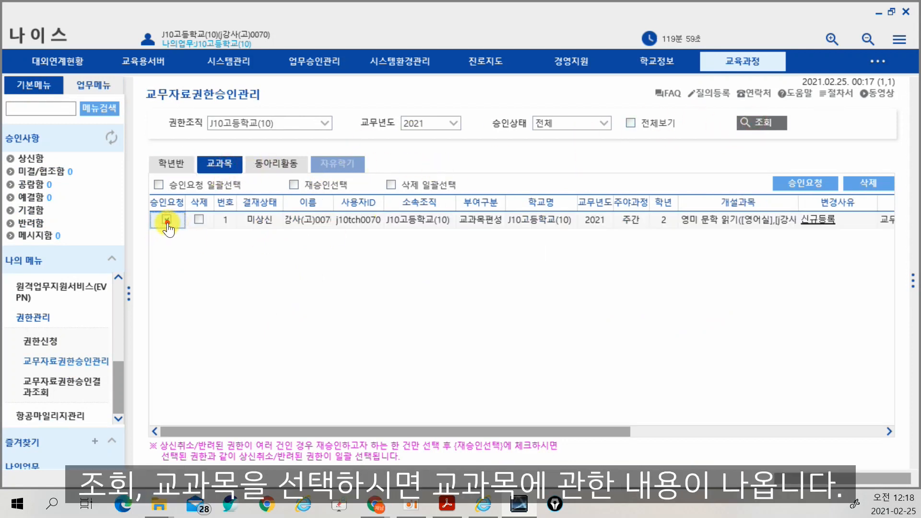
click(789, 192)
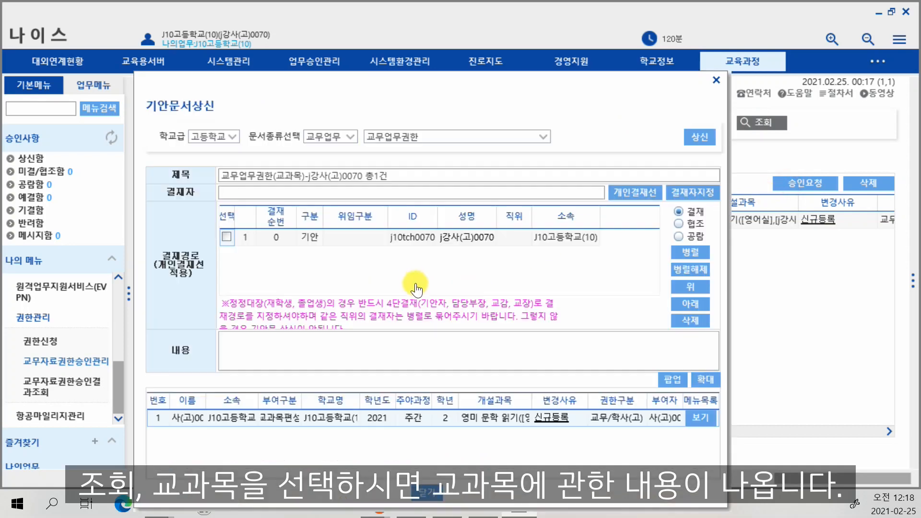
Designate the drafting J10고등학교(10) teacher as 결재자 and submit the 교무업무권한(교과목) draft.
click(701, 197)
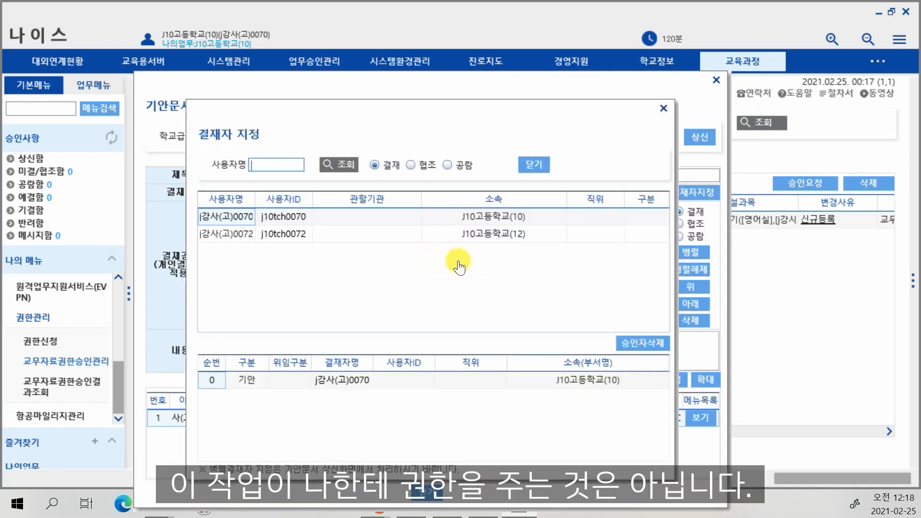
double_click(287, 218)
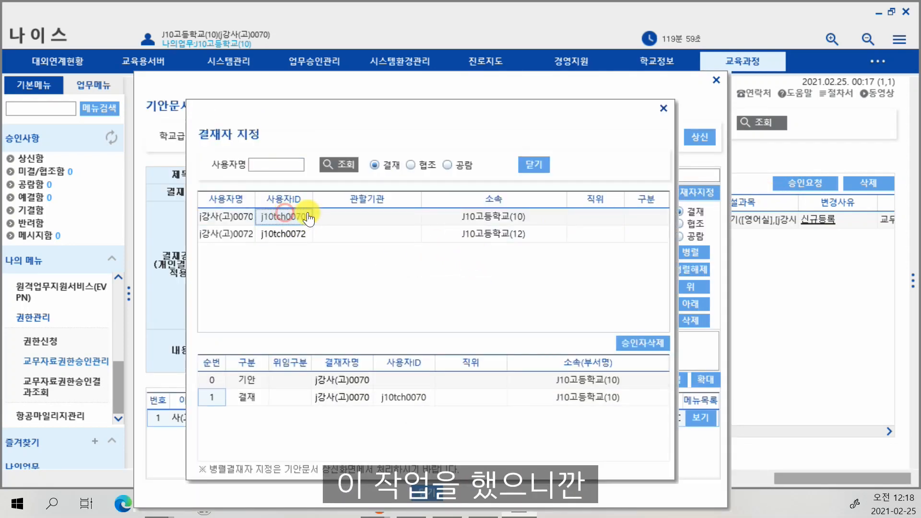
click(532, 166)
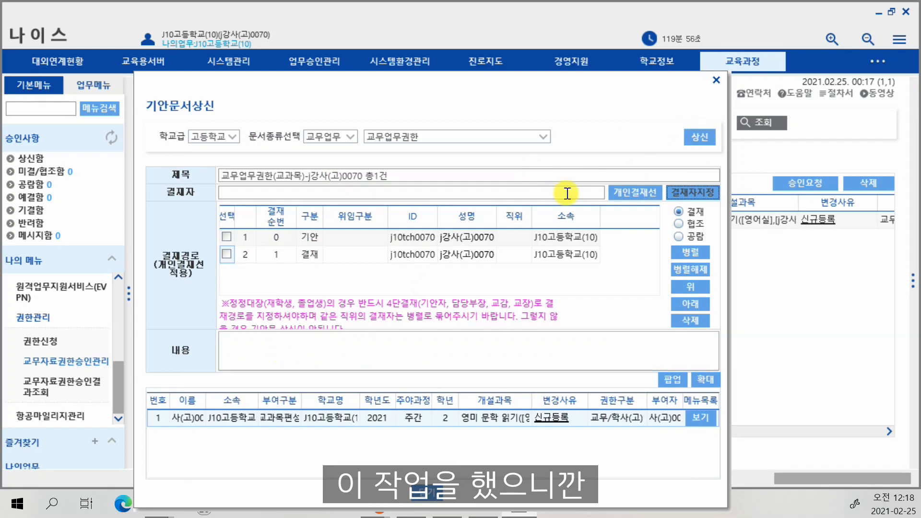
click(700, 138)
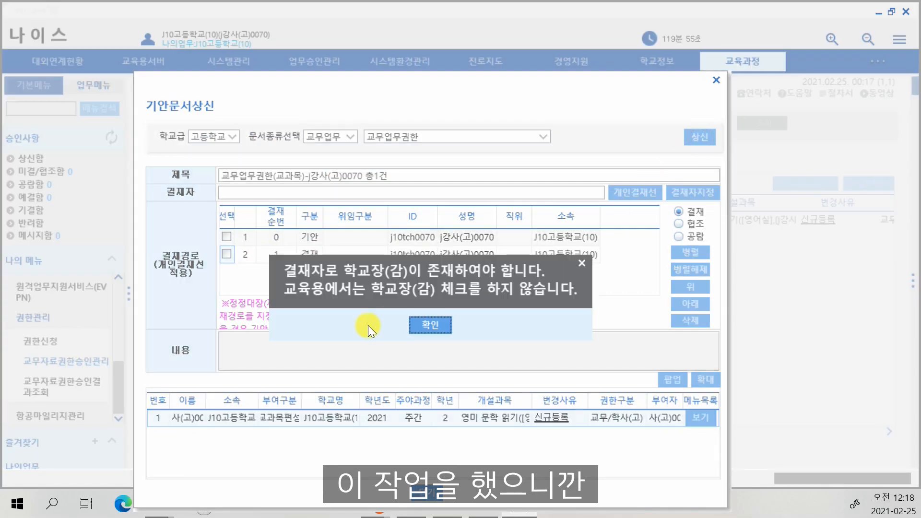
click(421, 327)
click(419, 311)
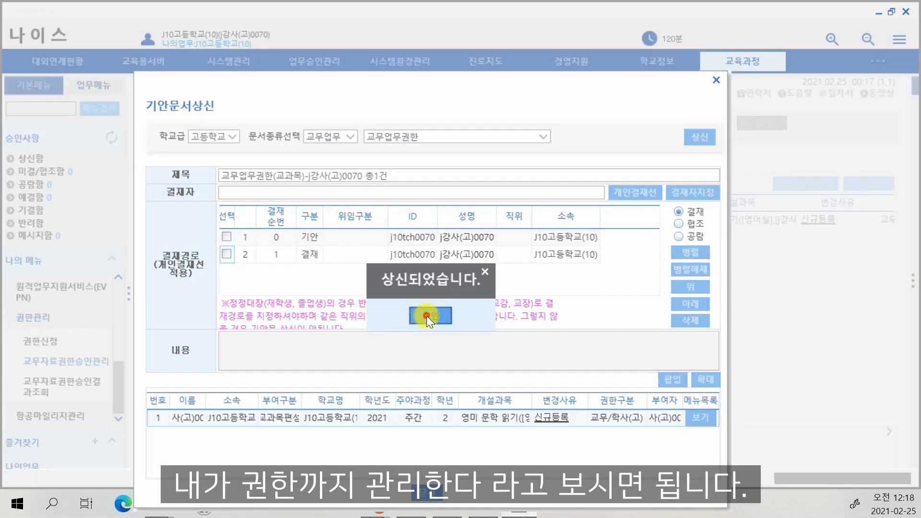
click(427, 315)
Approve the submitted 교무업무권한(교과목) document in 미결/협조함 with 결재구분 승인.
click(43, 172)
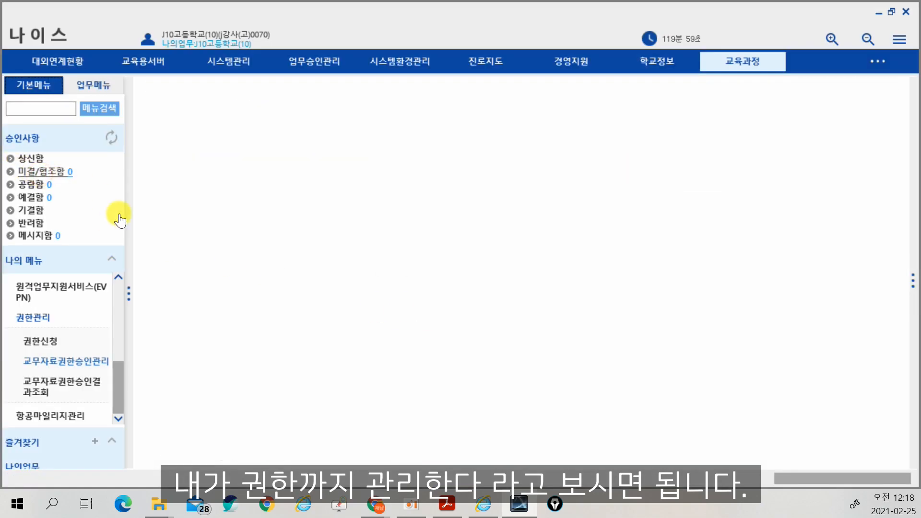
click(159, 210)
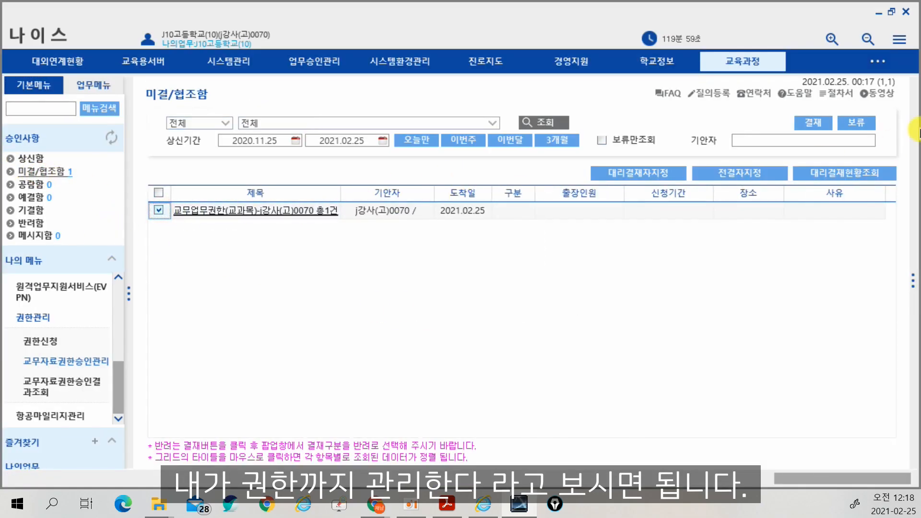
click(817, 129)
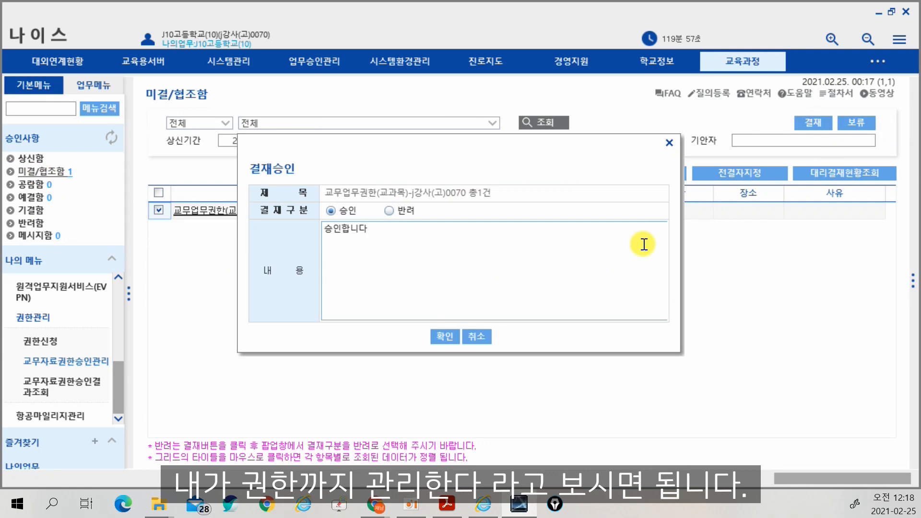
click(450, 335)
click(448, 274)
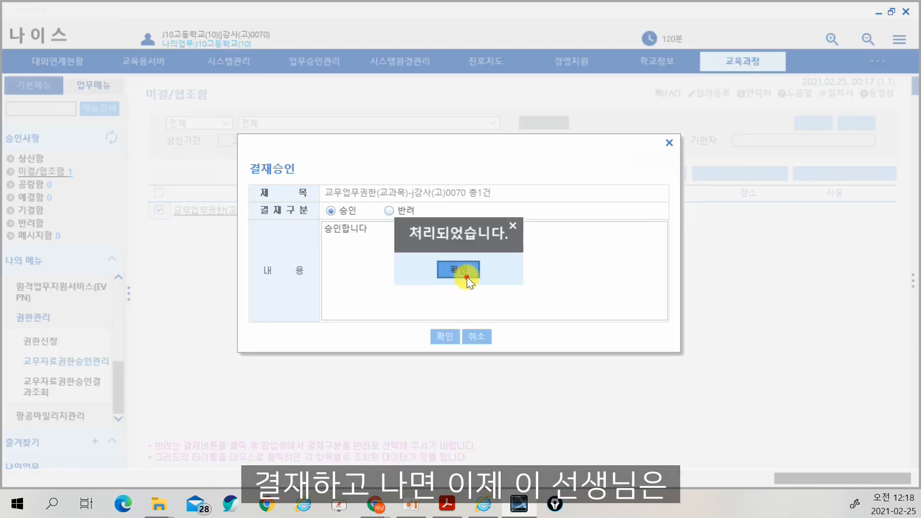
click(466, 276)
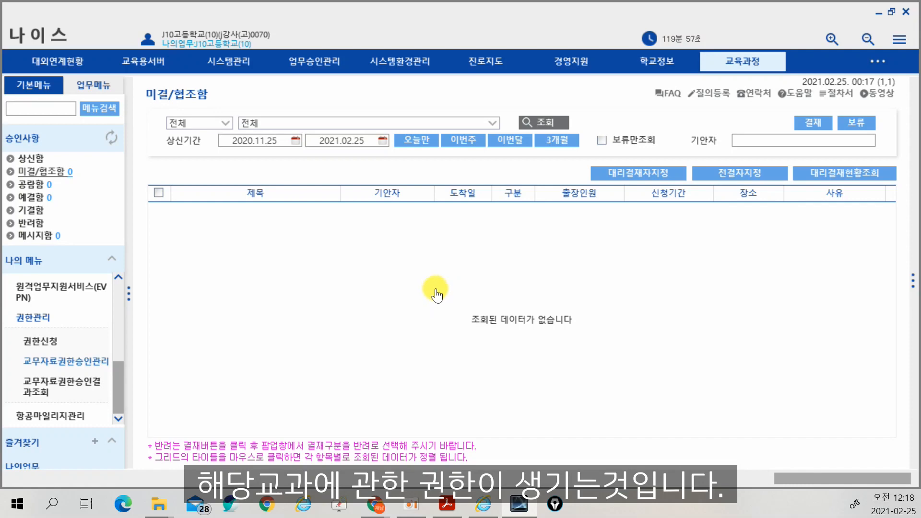
Switch to the PDF guide in Acrobat and read the page 36 묻고 답하기 on other-school teachers missing from the teacher list.
click(449, 512)
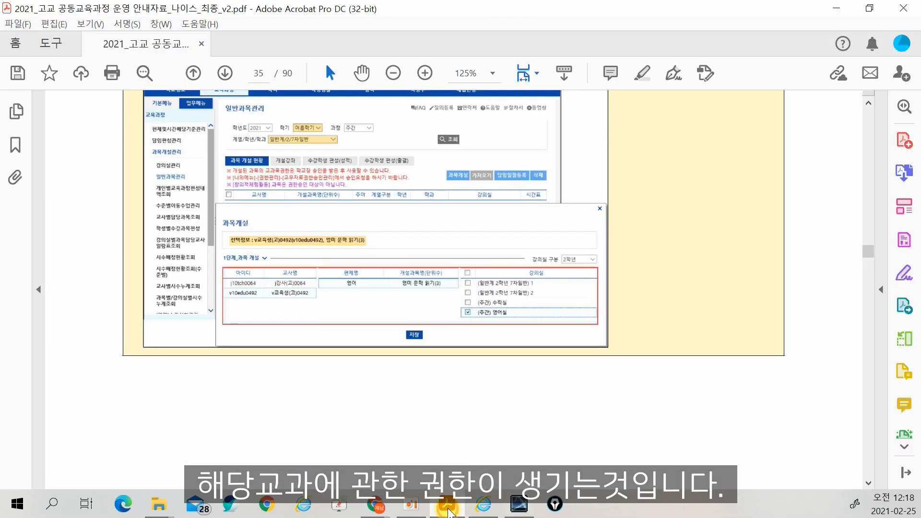
scroll(475, 383, down, 10)
scroll(453, 338, down, 5)
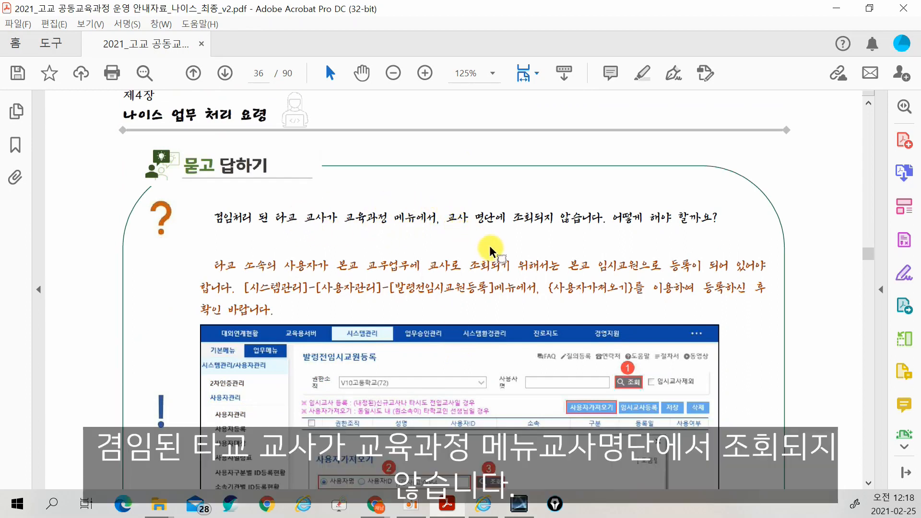
scroll(489, 246, down, 2)
scroll(490, 247, down, 1)
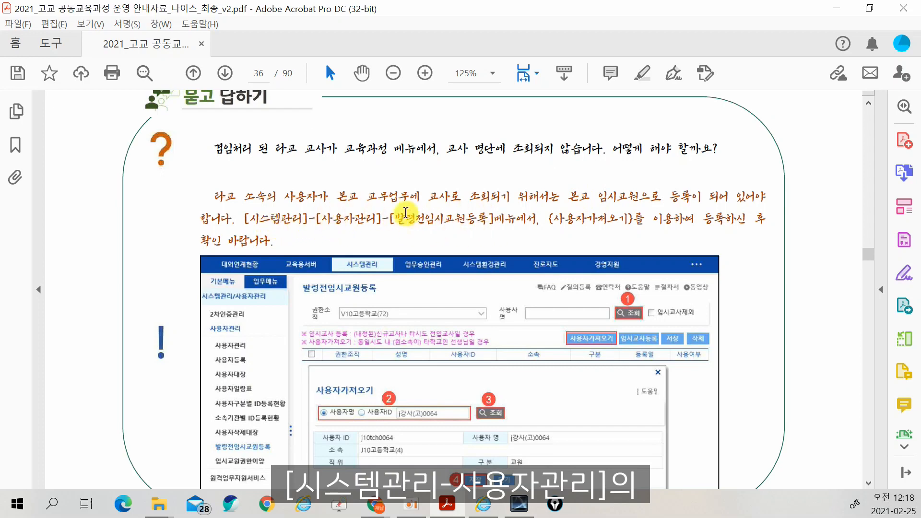
Return to 나이스 and open 발령전임시교원등록 under 시스템관리 > 사용자관리.
click(519, 505)
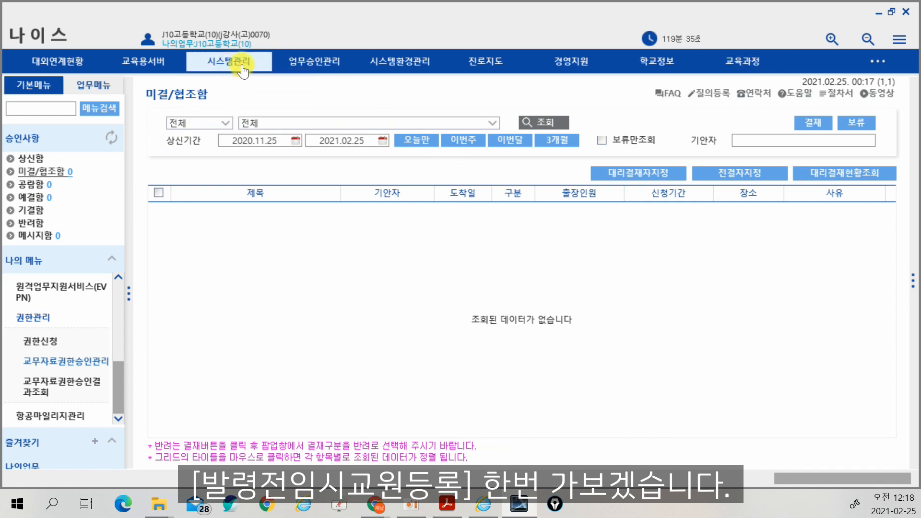
click(243, 84)
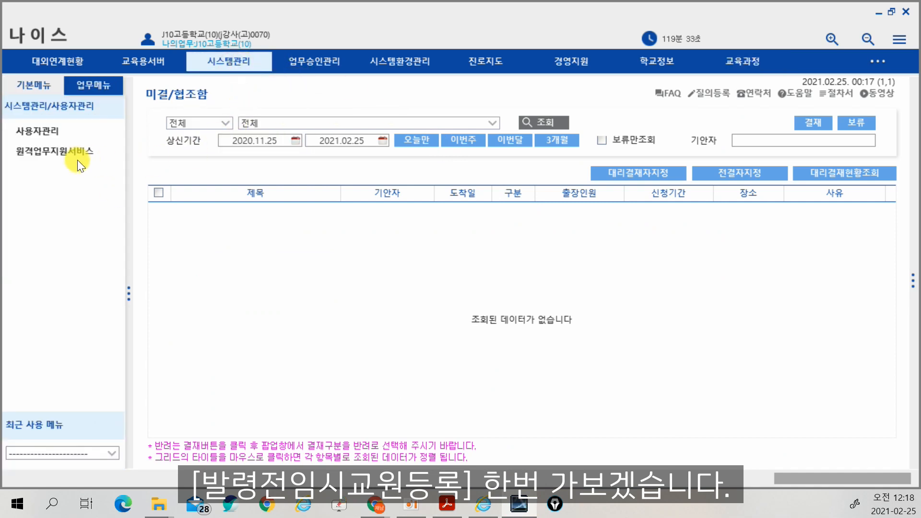
click(57, 136)
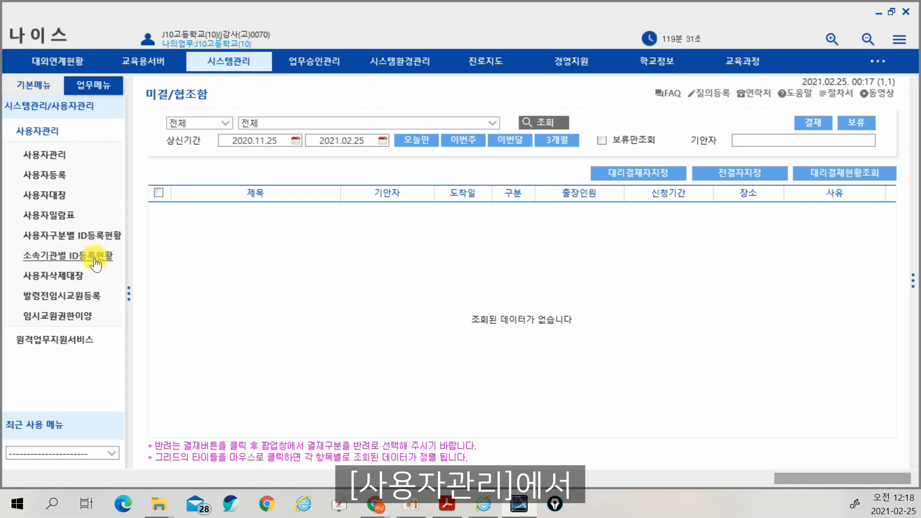
click(81, 299)
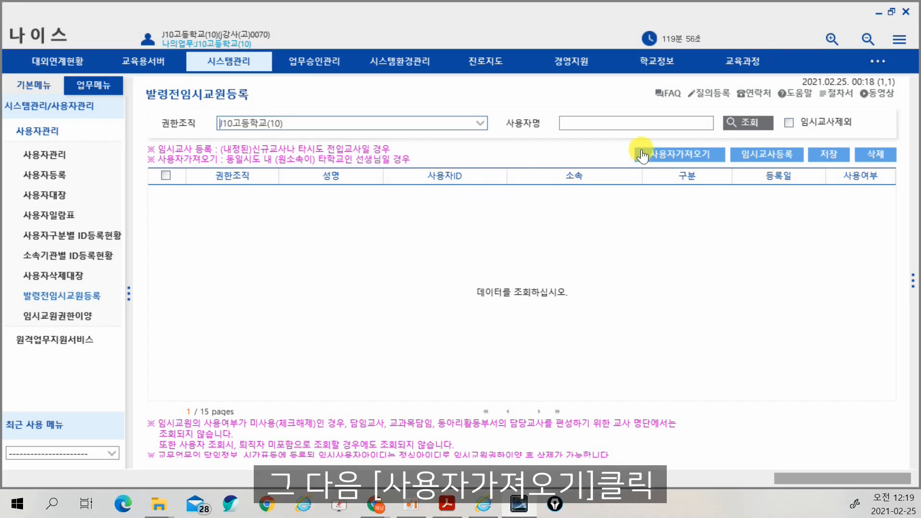
Look up the J10고등학교(12) teacher by 사용자ID in 사용자가져오기 and save the teacher as an imported user.
click(692, 157)
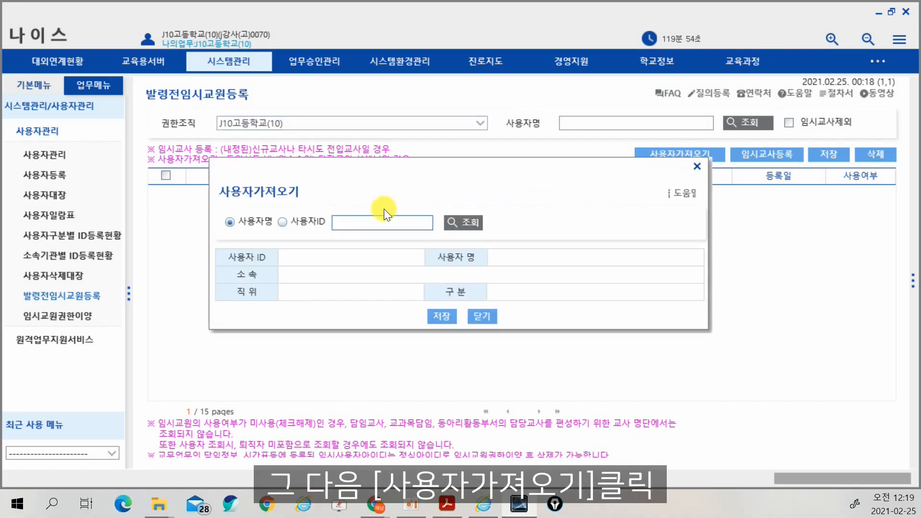
click(292, 221)
click(389, 221)
text(j10tch0072)
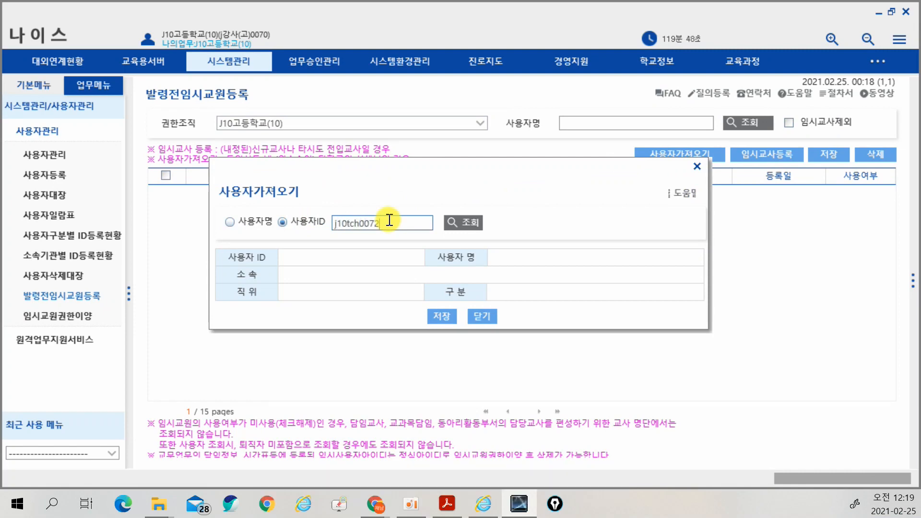
key(Return)
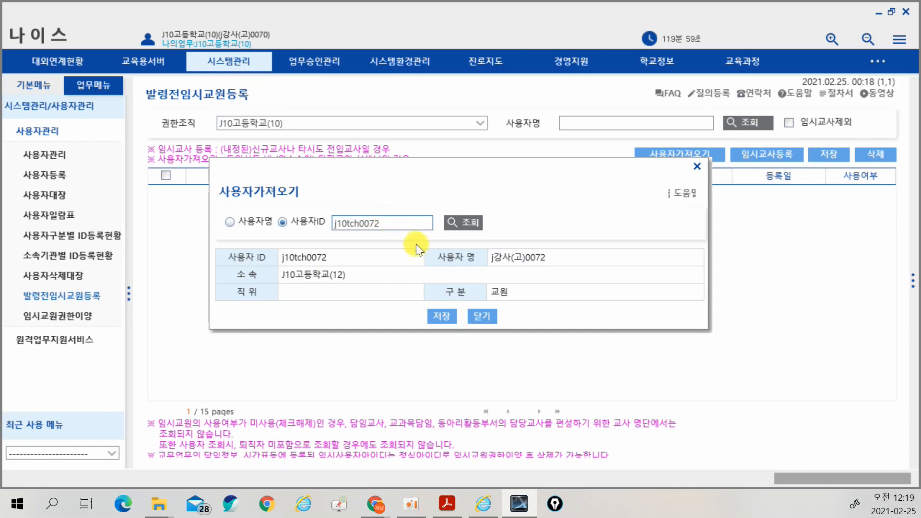
click(437, 321)
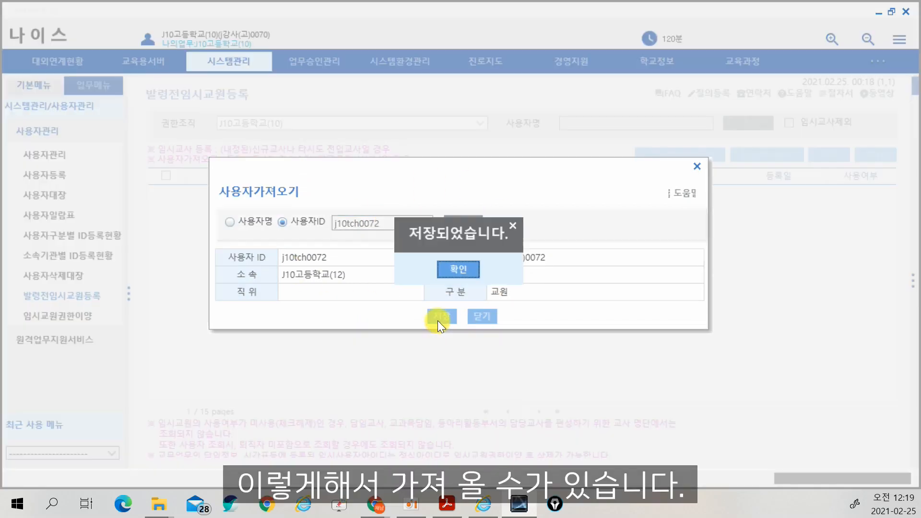
Acknowledge the saved import of the other-school teacher.
click(450, 278)
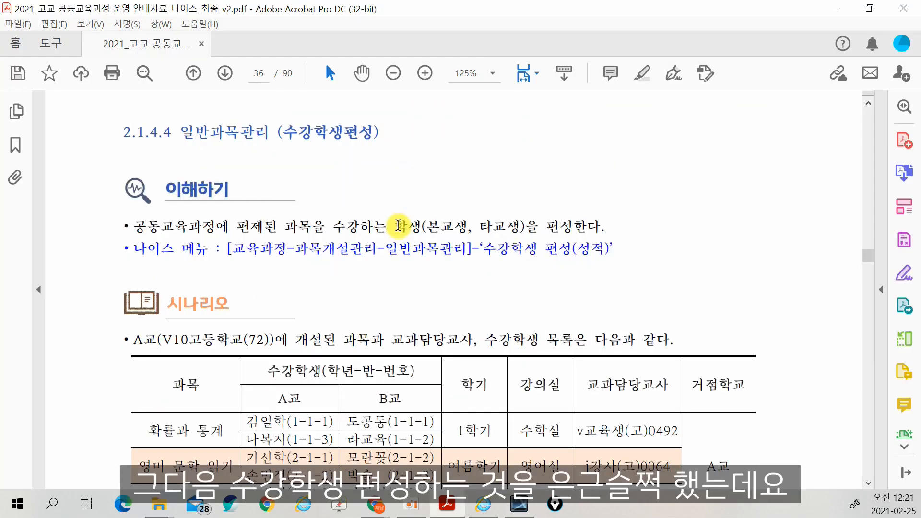
Switch to the PDF guide in Acrobat and read section 2.1.4.4 일반과목관리 (수강학생편성) on pages 36 and 37, including the 알아두기 box.
scroll(399, 225, down, 1)
scroll(398, 225, down, 3)
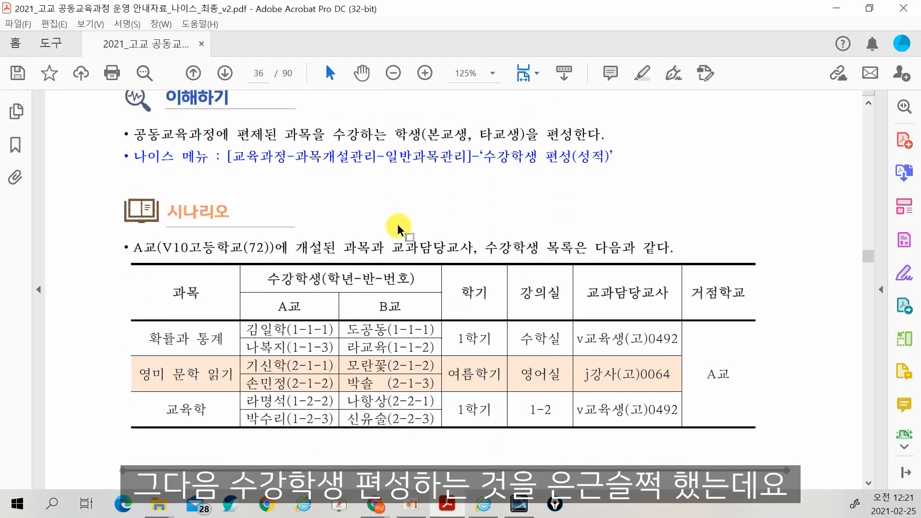
scroll(398, 225, down, 12)
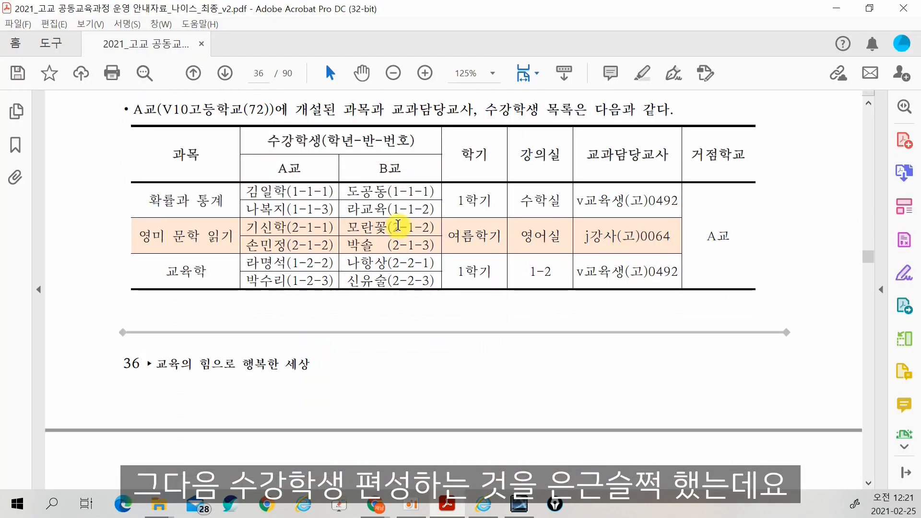
scroll(399, 223, down, 20)
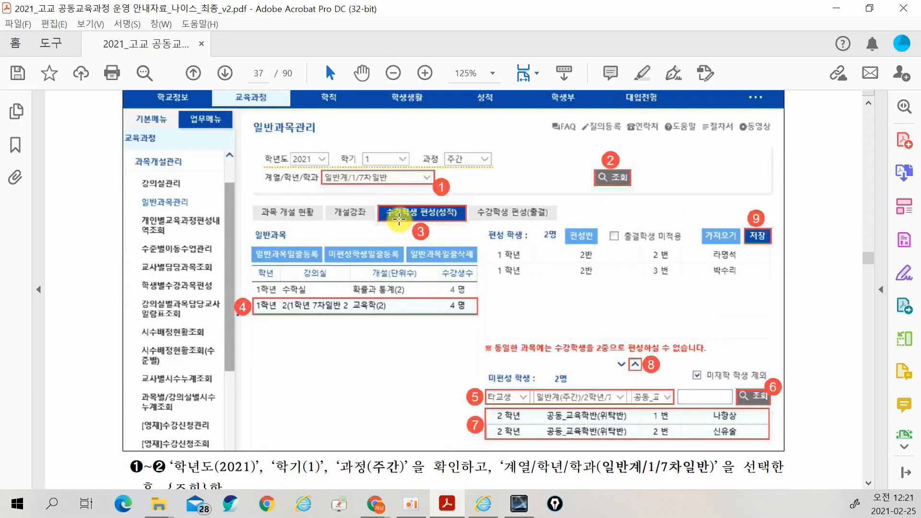
scroll(401, 216, down, 12)
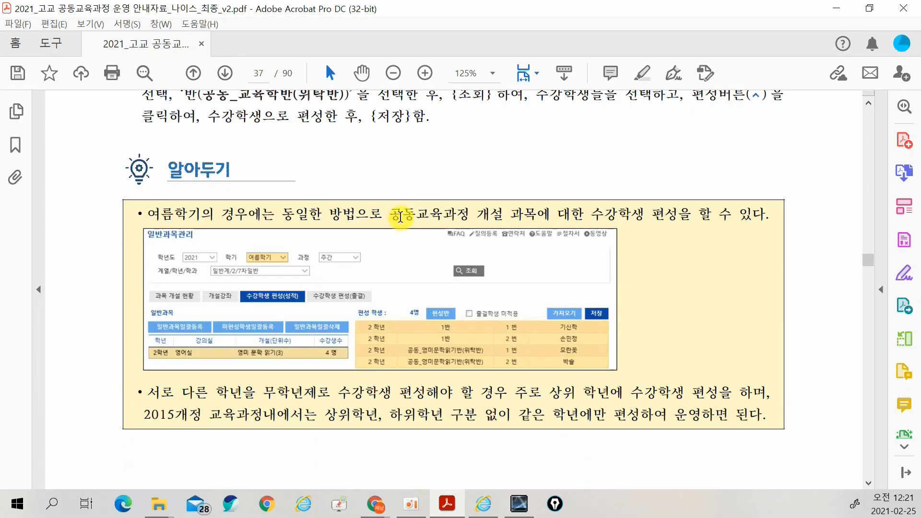
scroll(401, 217, down, 3)
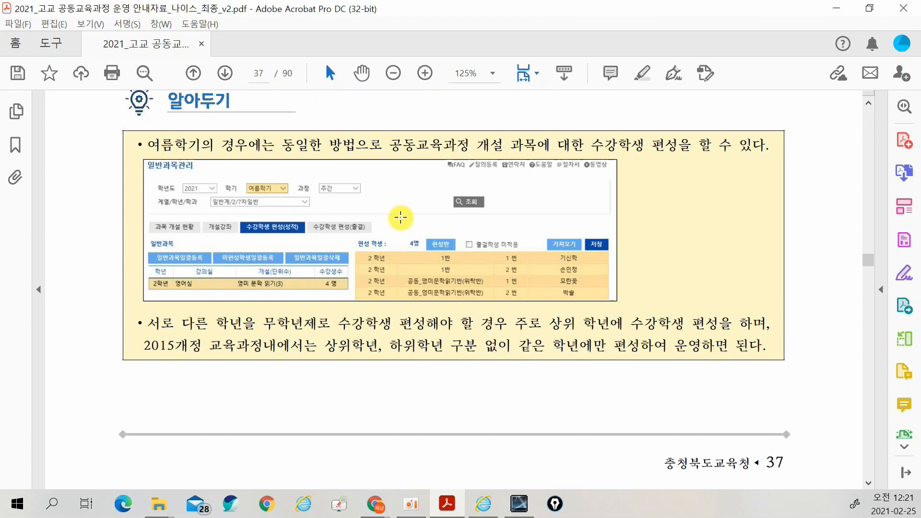
scroll(401, 217, up, 2)
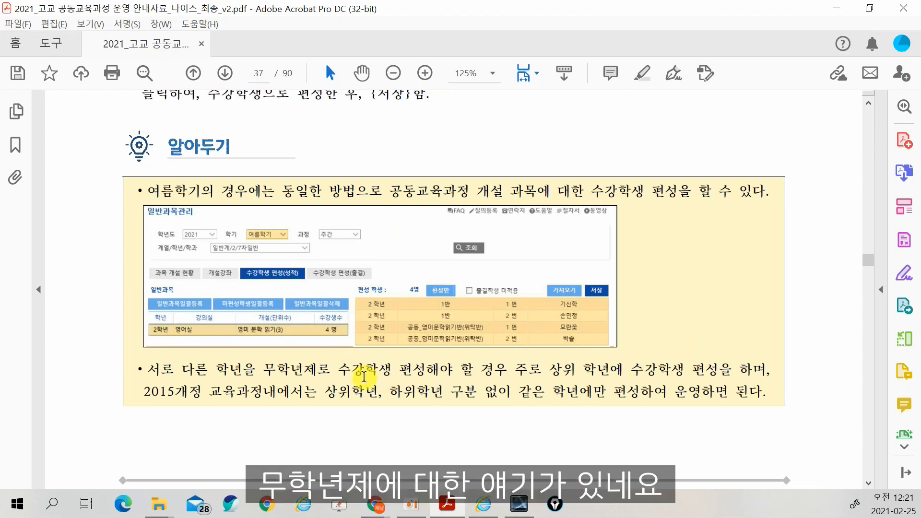
scroll(454, 355, down, 1)
scroll(454, 355, down, 20)
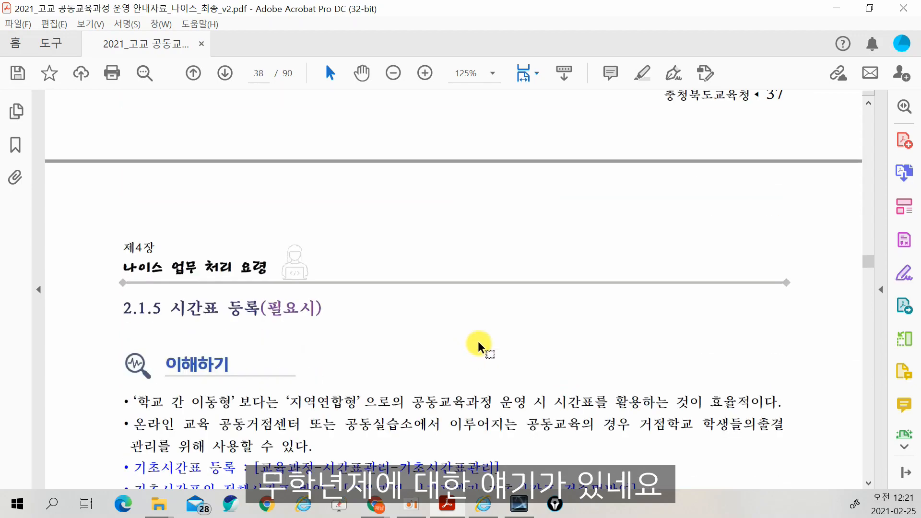
Examine the page 37 example of assigning other-school students to 교육학(2) and its numbered instructions, with a brief look at 나이스.
scroll(478, 340, up, 10)
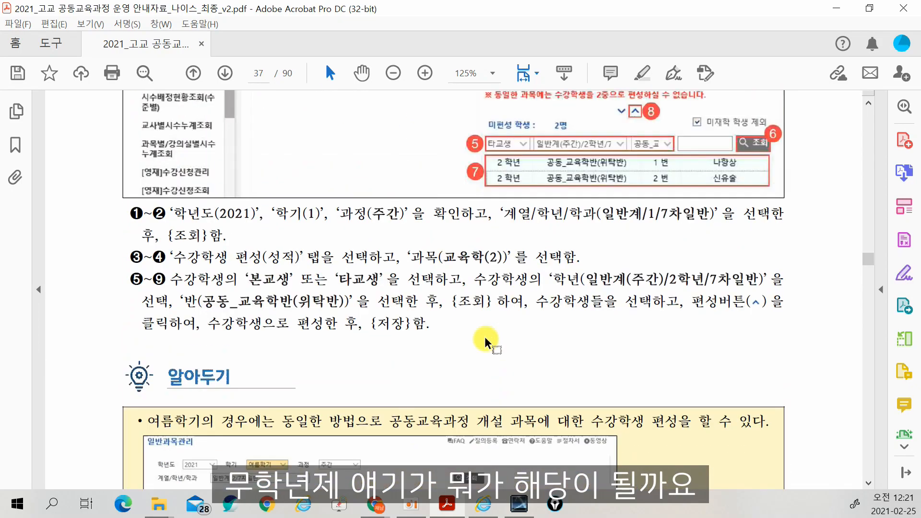
scroll(489, 335, up, 3)
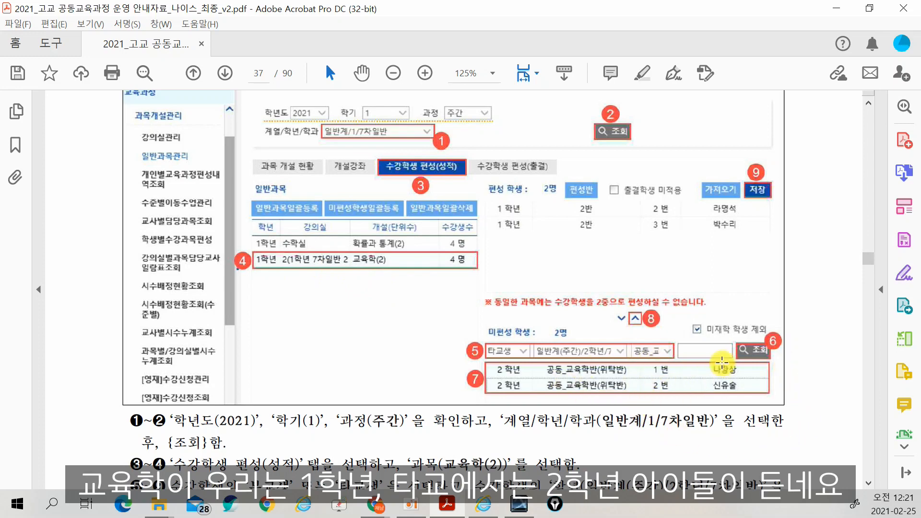
scroll(727, 360, up, 1)
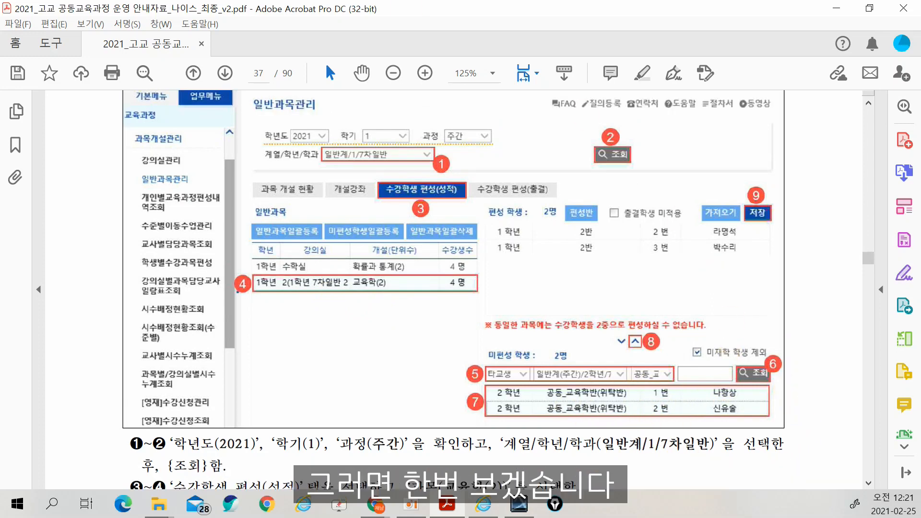
click(519, 504)
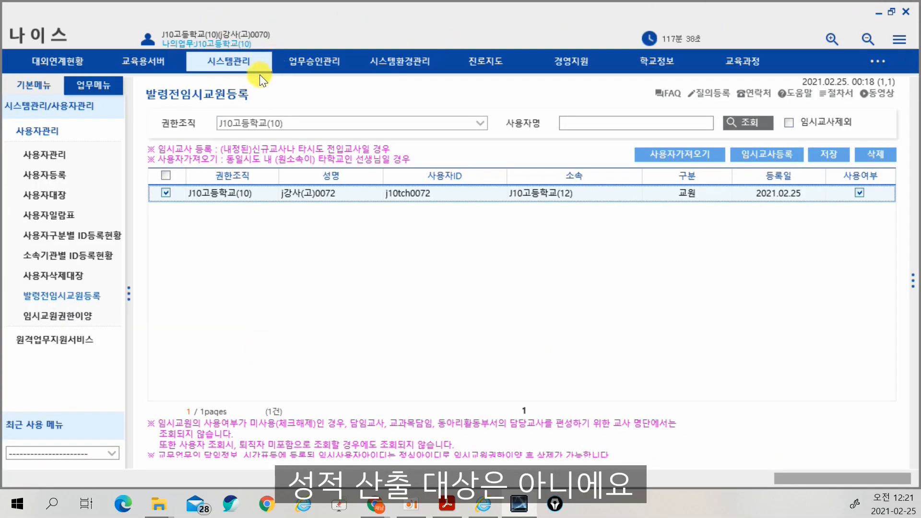
scroll(505, 302, down, 5)
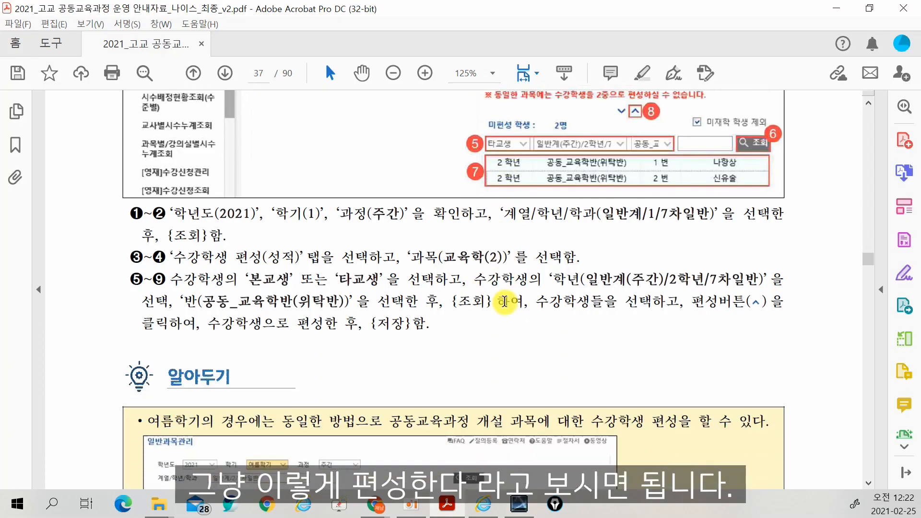
scroll(503, 301, down, 5)
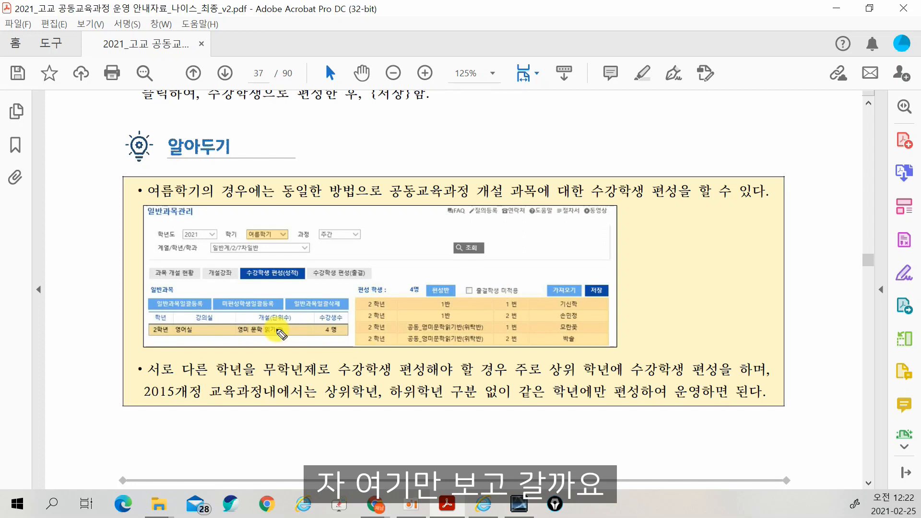
Underline the 무학년제 sentences in the page 37 알아두기 box with the screen pen and circle 상위학년 and 하위학년.
drag(144, 379, 770, 379)
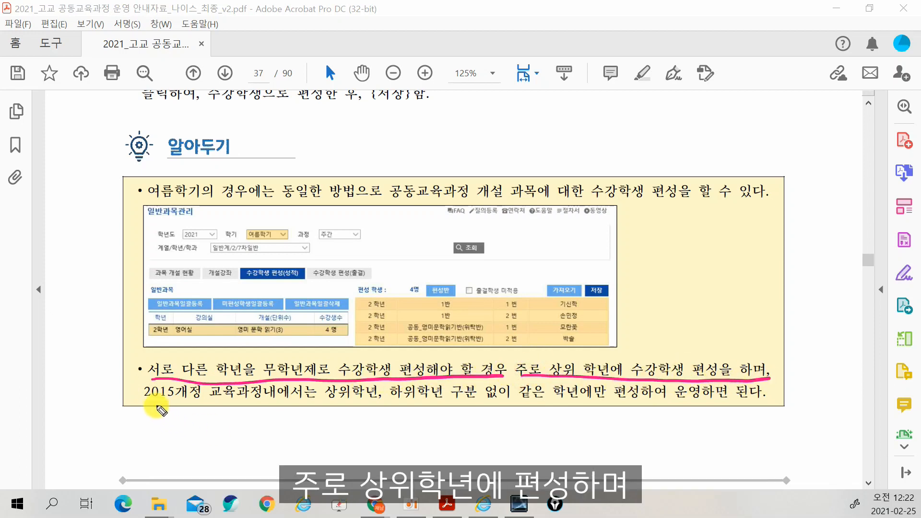
drag(155, 410, 321, 416)
drag(373, 384, 355, 412)
mouse_move(434, 386)
mouse_down()
mouse_move(408, 402)
mouse_move(621, 408)
mouse_move(770, 400)
mouse_up()
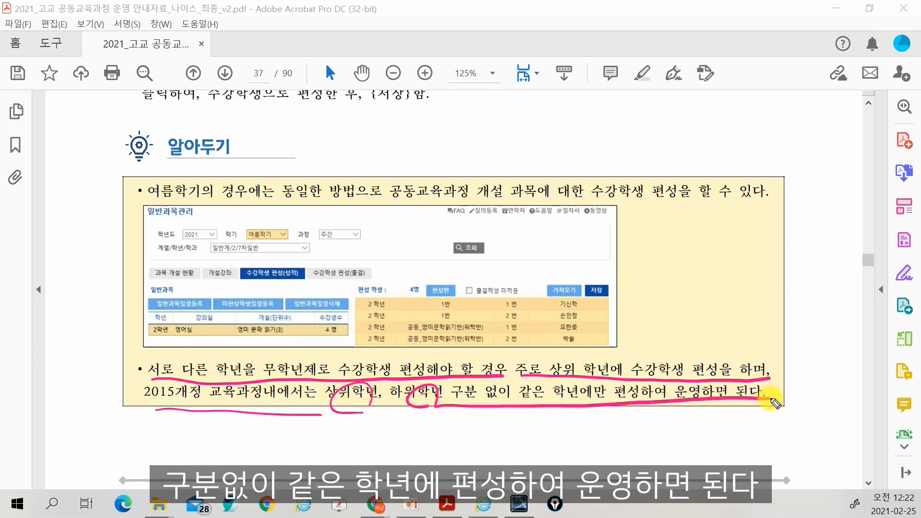
Handwrite an arrowed note beneath the 알아두기 box saying that grades 1.2.3 share the same 유형.
mouse_move(445, 414)
mouse_down()
mouse_move(446, 435)
mouse_move(461, 449)
mouse_move(535, 434)
mouse_move(529, 445)
mouse_up()
click(489, 441)
click(516, 441)
mouse_move(552, 433)
mouse_down()
mouse_move(586, 427)
mouse_move(623, 444)
mouse_move(642, 422)
mouse_move(650, 446)
mouse_move(672, 431)
mouse_move(683, 446)
mouse_move(695, 417)
mouse_move(693, 449)
mouse_up()
mouse_move(719, 418)
mouse_down()
mouse_move(748, 434)
mouse_move(733, 446)
mouse_move(756, 418)
mouse_move(751, 446)
mouse_up()
drag(785, 405, 763, 447)
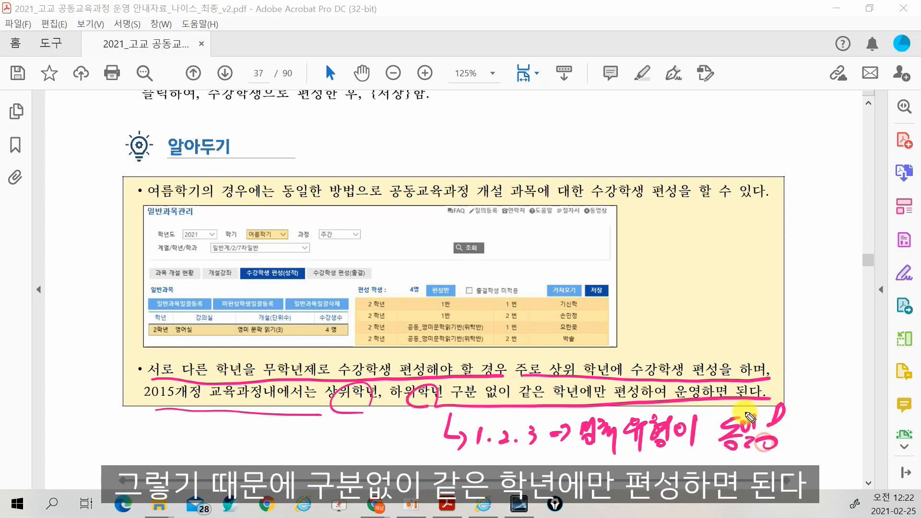
Circle and box the words 같은 학년에만, then draw a line from them to a circled 1 and 2.
mouse_move(589, 389)
mouse_down()
mouse_move(535, 398)
mouse_move(578, 413)
mouse_up()
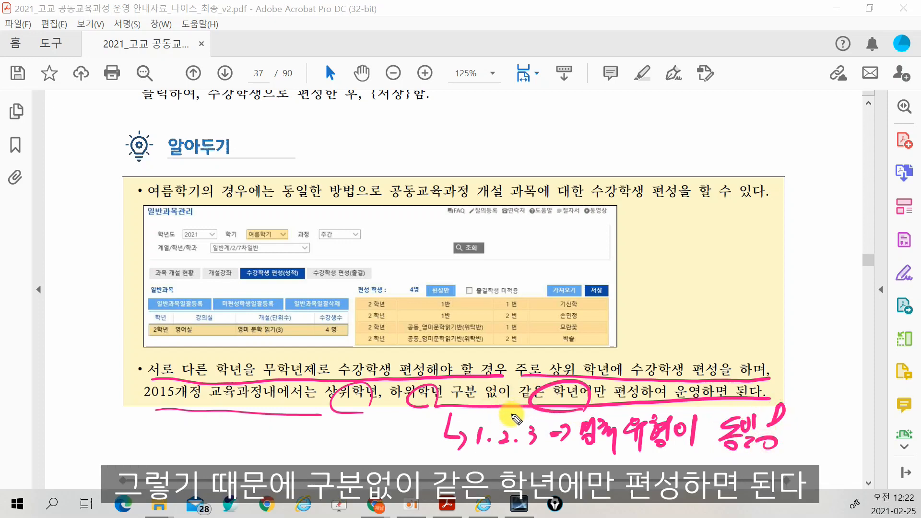
mouse_move(512, 414)
mouse_down()
mouse_move(538, 383)
mouse_move(527, 416)
mouse_up()
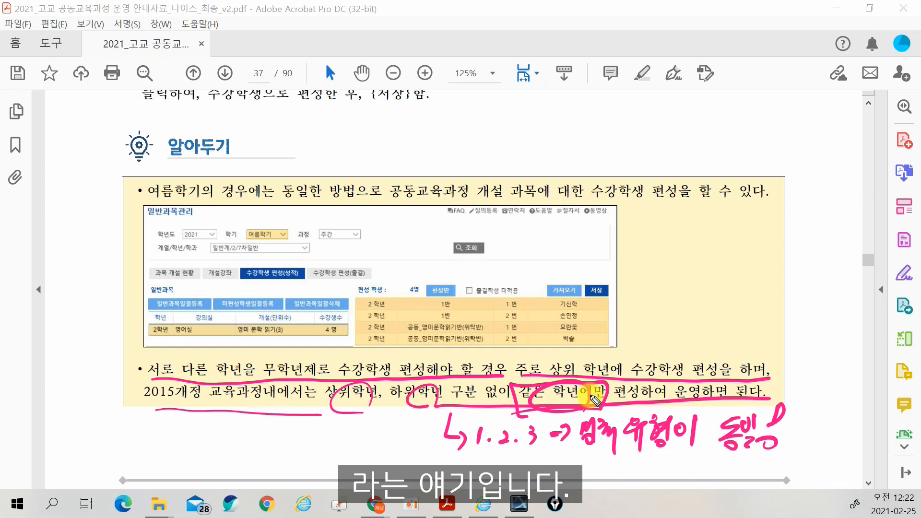
mouse_move(595, 400)
mouse_down()
mouse_move(676, 301)
mouse_move(739, 292)
mouse_move(697, 310)
mouse_up()
click(709, 295)
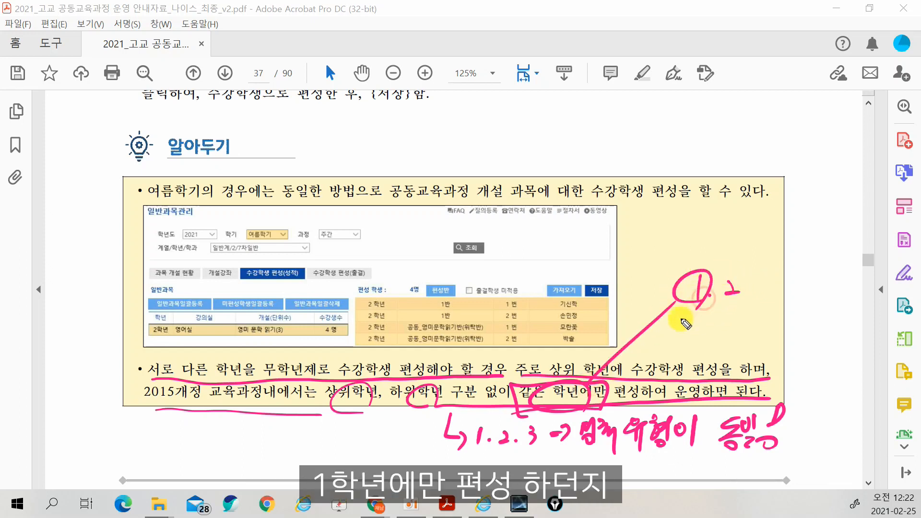
drag(697, 262, 715, 254)
drag(739, 309, 737, 312)
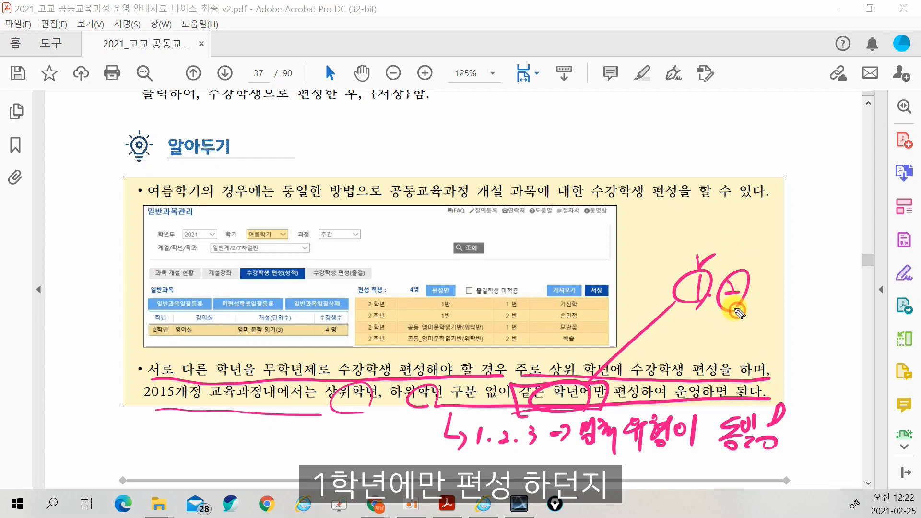
Connect the circled 1 and 2 to a handwritten 수강학생편성 (성적) label, then clear all pen marks.
drag(745, 259, 760, 261)
drag(703, 246, 748, 253)
drag(743, 176, 754, 187)
mouse_move(744, 190)
mouse_down()
mouse_move(744, 206)
mouse_move(775, 180)
mouse_move(813, 190)
mouse_move(828, 178)
mouse_move(823, 196)
mouse_move(844, 192)
mouse_move(849, 177)
mouse_move(837, 203)
mouse_up()
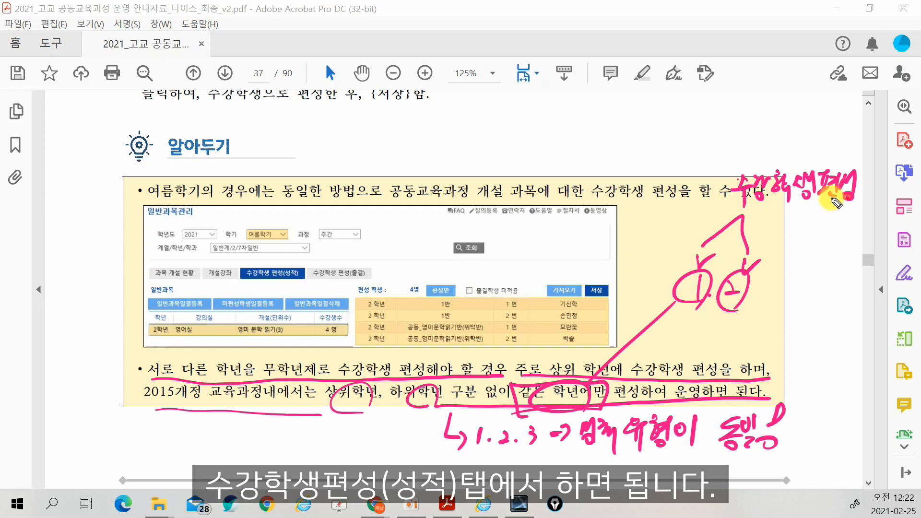
mouse_move(781, 215)
mouse_down()
mouse_move(816, 230)
mouse_move(801, 247)
mouse_move(853, 220)
mouse_move(846, 254)
mouse_up()
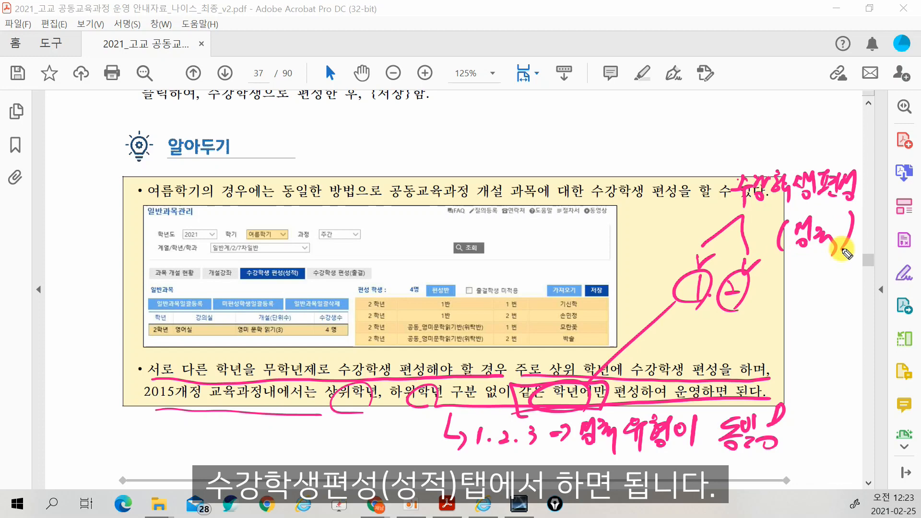
key(ctrl+shift+7)
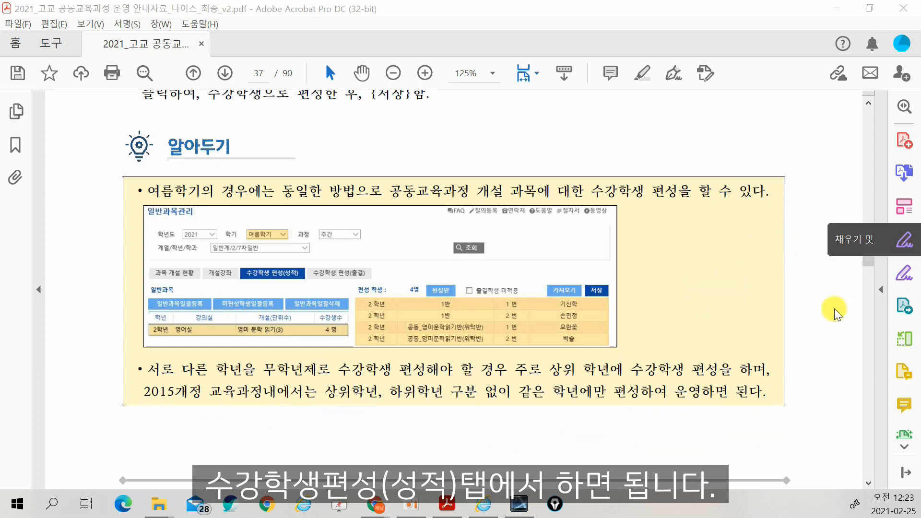
In section 2.1.5 시간표 등록 on page 38, underline 필요시 and the 지역연합형 sentence, and circle 공동교육과정.
scroll(576, 331, down, 6)
scroll(572, 315, down, 4)
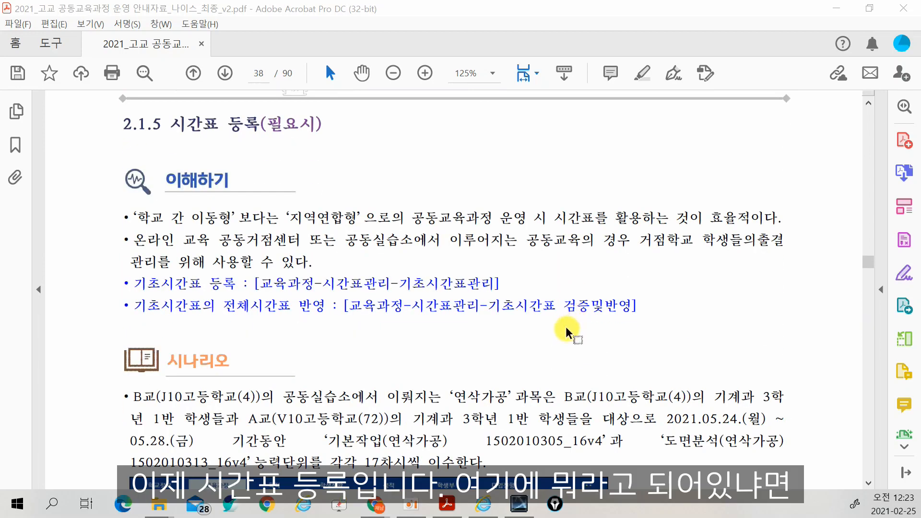
scroll(568, 321, up, 1)
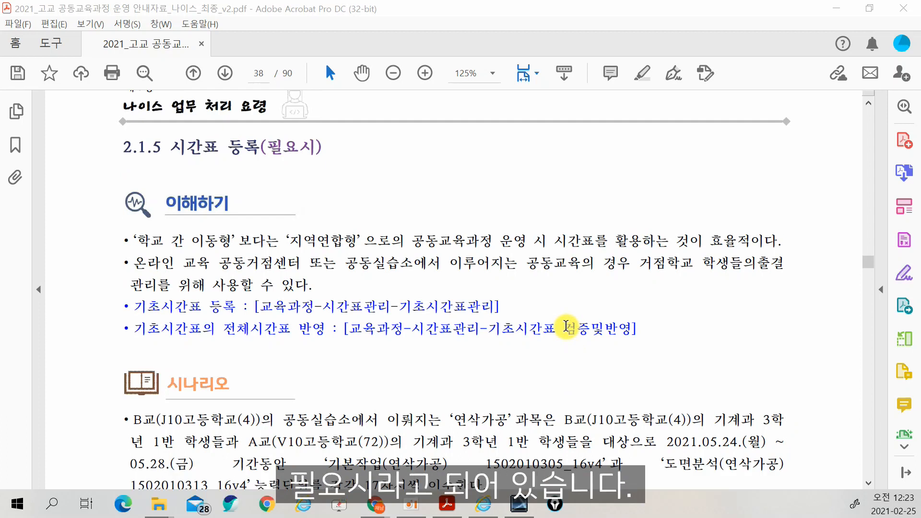
drag(263, 166, 320, 161)
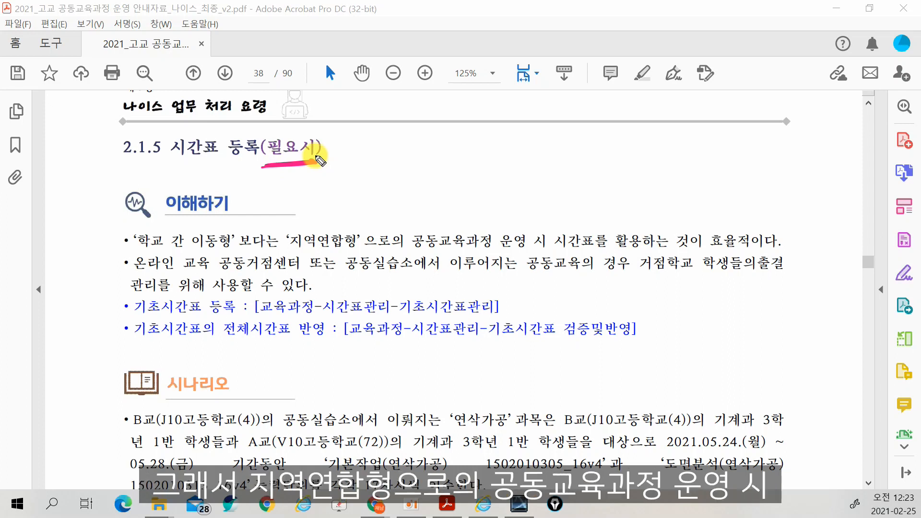
mouse_move(286, 254)
mouse_down()
mouse_move(490, 253)
mouse_move(468, 229)
mouse_move(458, 254)
mouse_move(719, 250)
mouse_up()
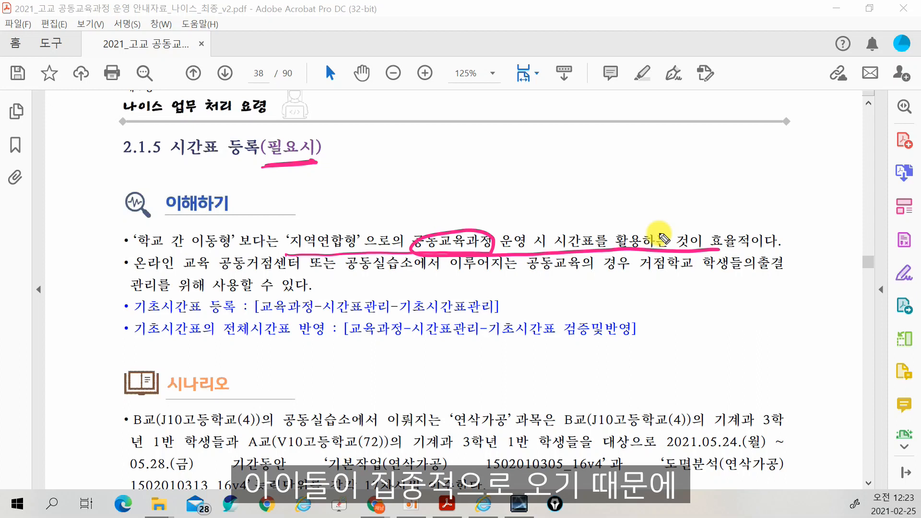
Underline the 온라인 교육 공동거점센터 sentence, circle 거점학교 and 학생들 in it, and clear all pen marks.
drag(137, 271, 295, 273)
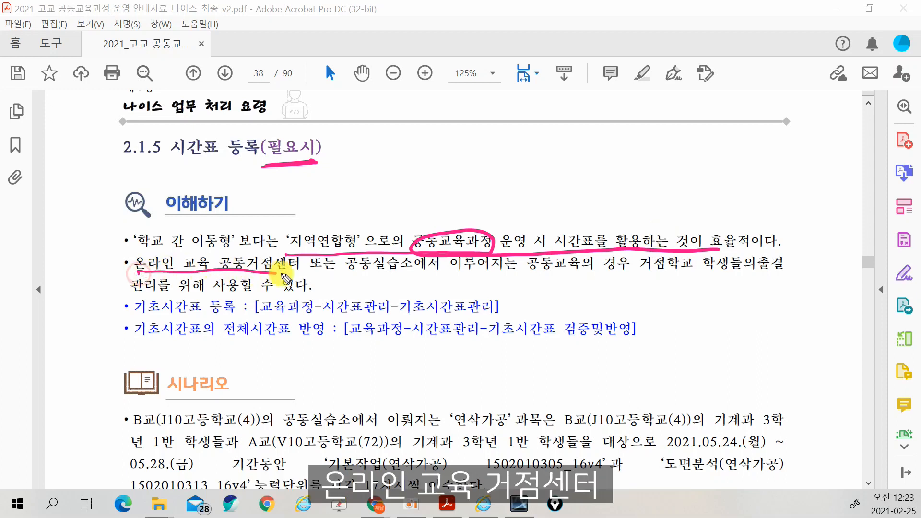
mouse_move(355, 277)
mouse_down()
mouse_move(741, 273)
mouse_move(783, 261)
mouse_up()
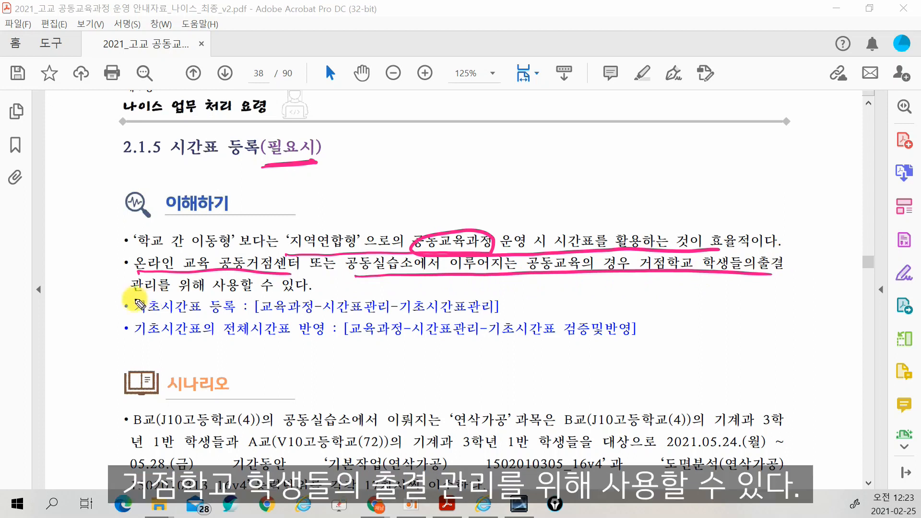
drag(124, 300, 302, 297)
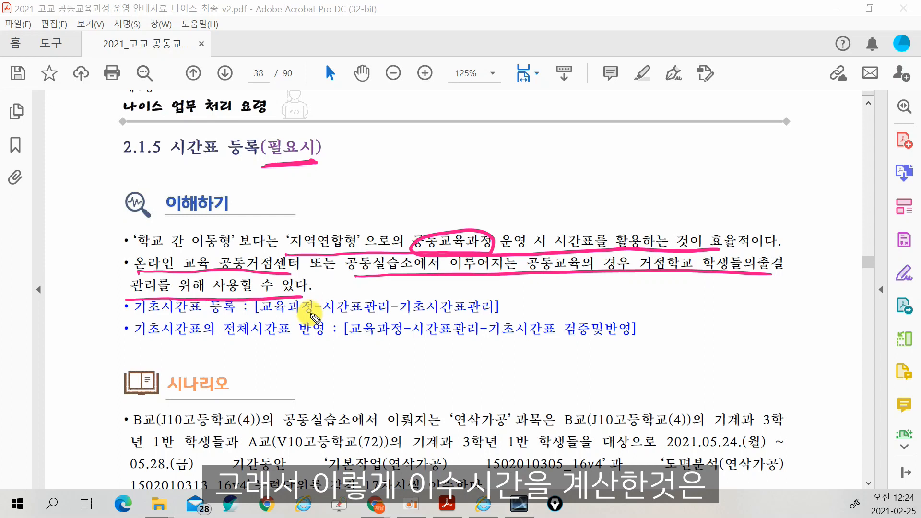
mouse_move(694, 257)
mouse_down()
mouse_move(681, 283)
mouse_move(646, 249)
mouse_move(689, 262)
mouse_move(741, 242)
mouse_move(735, 278)
mouse_up()
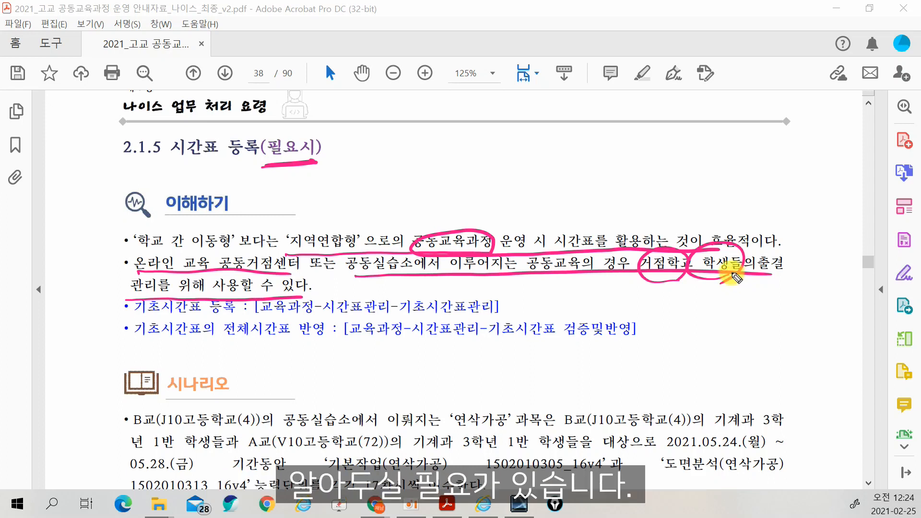
key(ctrl+shift+7)
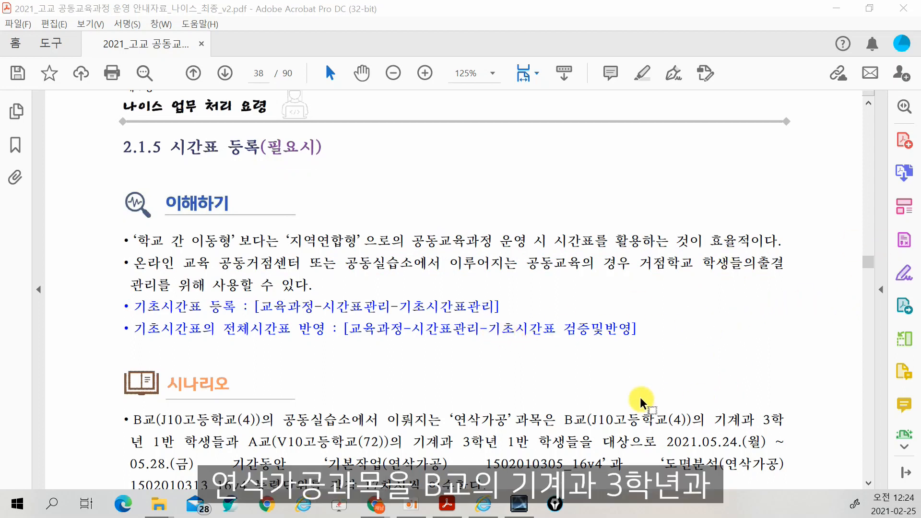
In the 시나리오 paragraph, underline the dates 2021.05.24.(월) ~ 05.28.(금), circle the end of 기본작업(연삭가공), and clear all pen marks.
scroll(641, 384, down, 3)
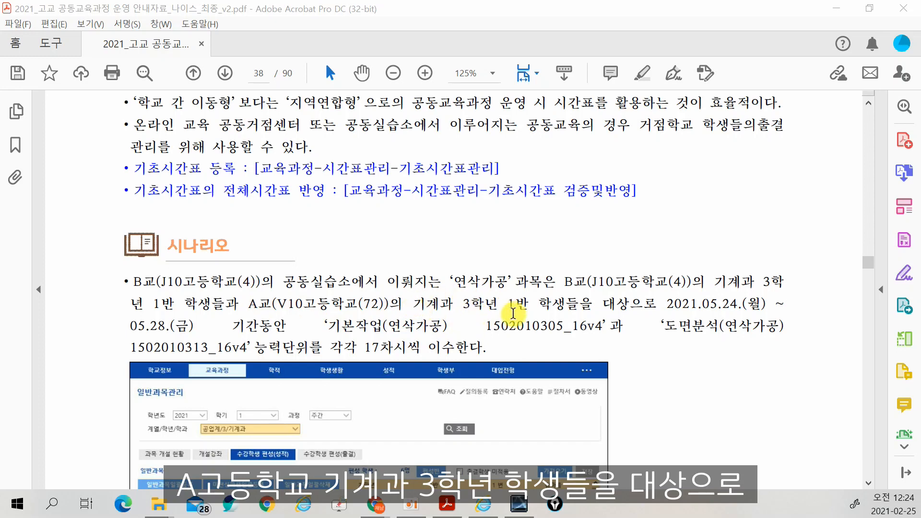
scroll(646, 314, down, 3)
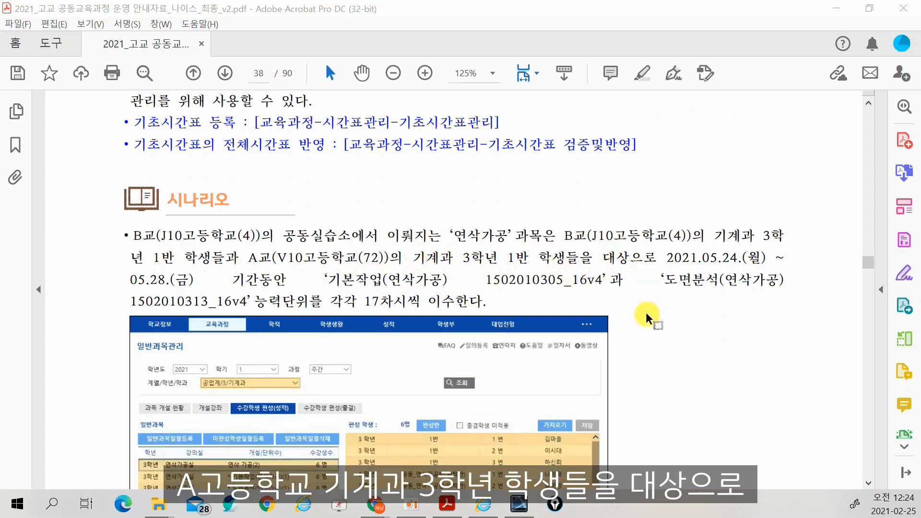
scroll(644, 314, down, 1)
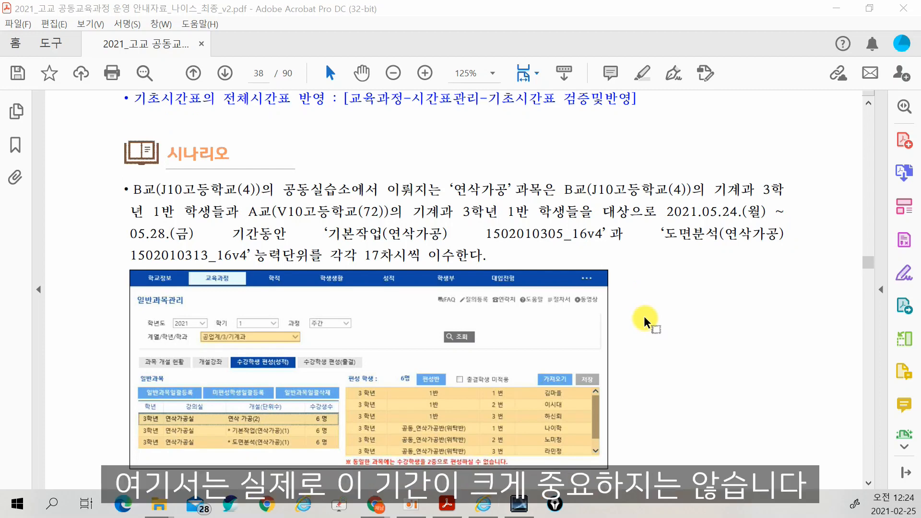
drag(663, 221, 783, 219)
drag(121, 246, 191, 243)
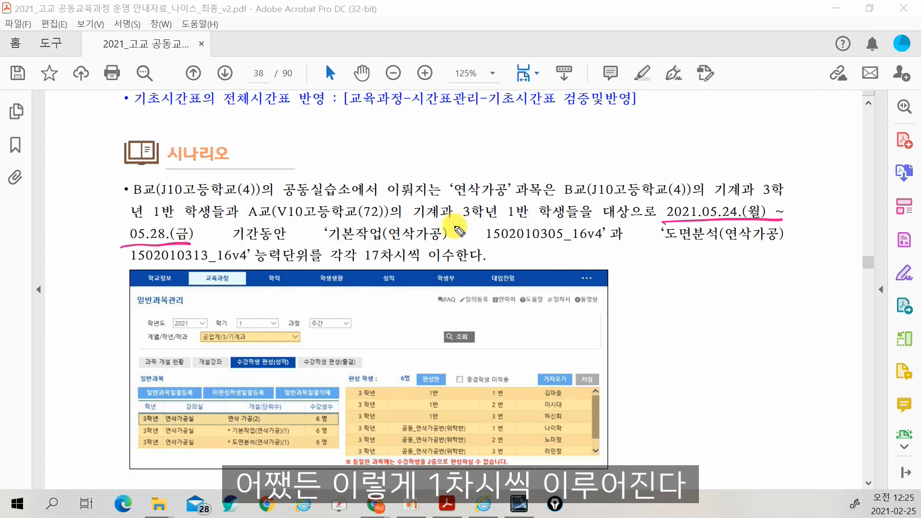
mouse_move(458, 225)
mouse_down()
mouse_move(430, 259)
mouse_move(456, 265)
mouse_up()
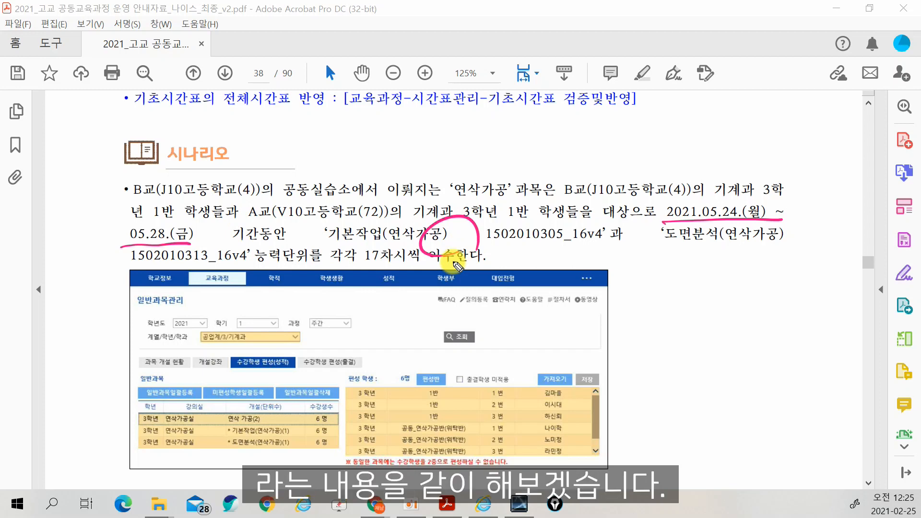
key(Escape)
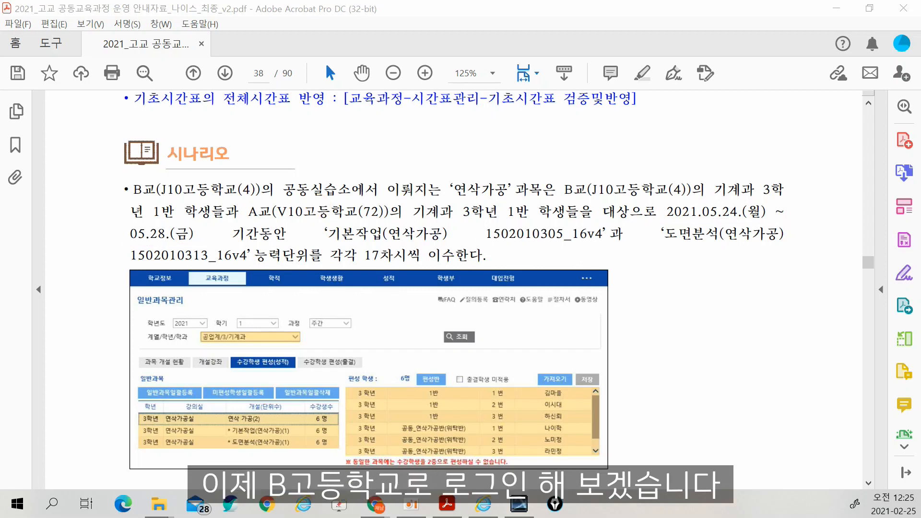
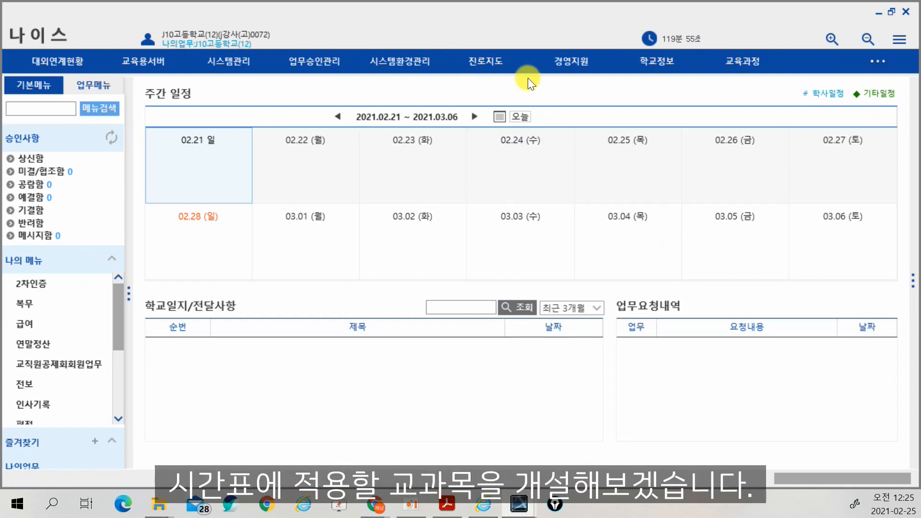
In 나이스, open 일반과목관리 under 교육과정 > 과목개설관리 and look up the opened subjects.
click(725, 67)
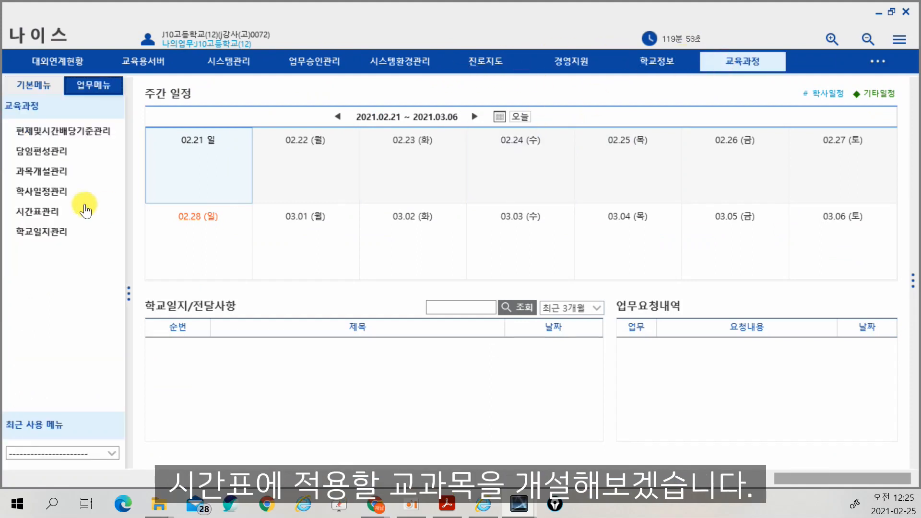
click(42, 172)
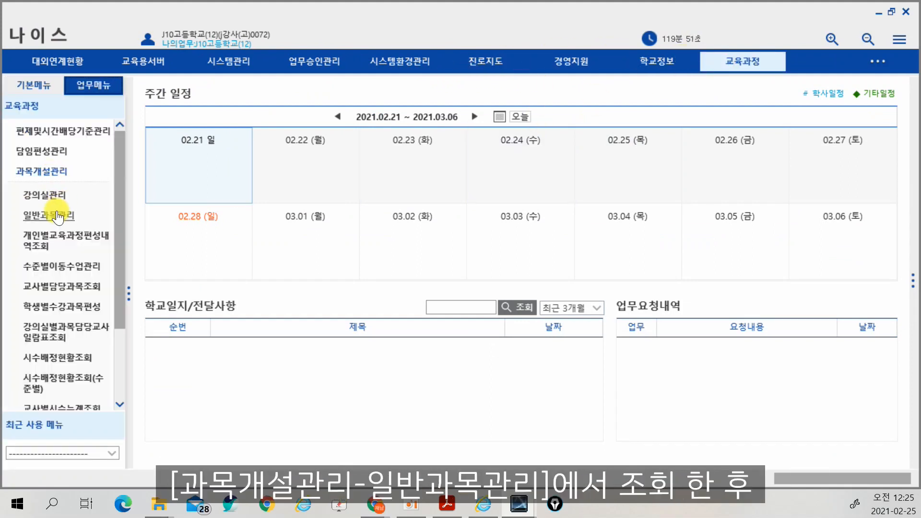
click(57, 214)
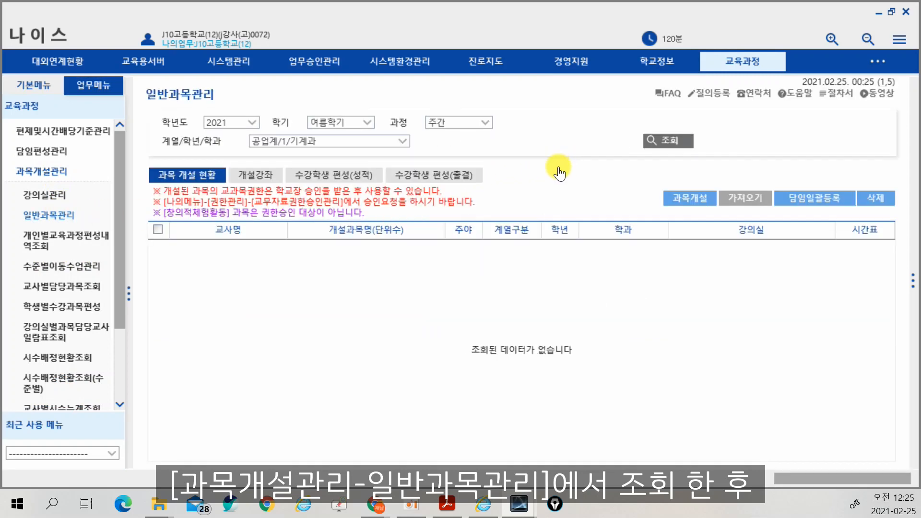
click(669, 143)
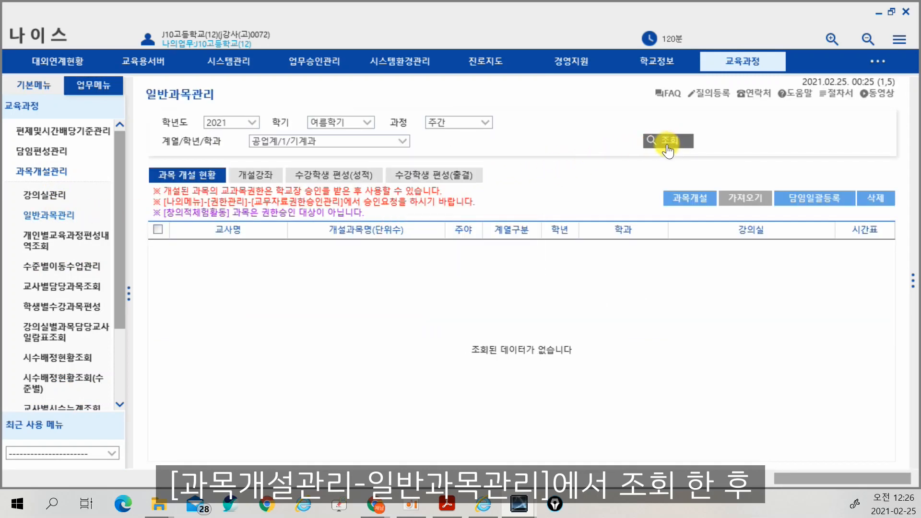
Switch to the PDF guide to review the 시나리오 on 연삭가공 at the 공동실습소, and return to 나이스.
click(446, 505)
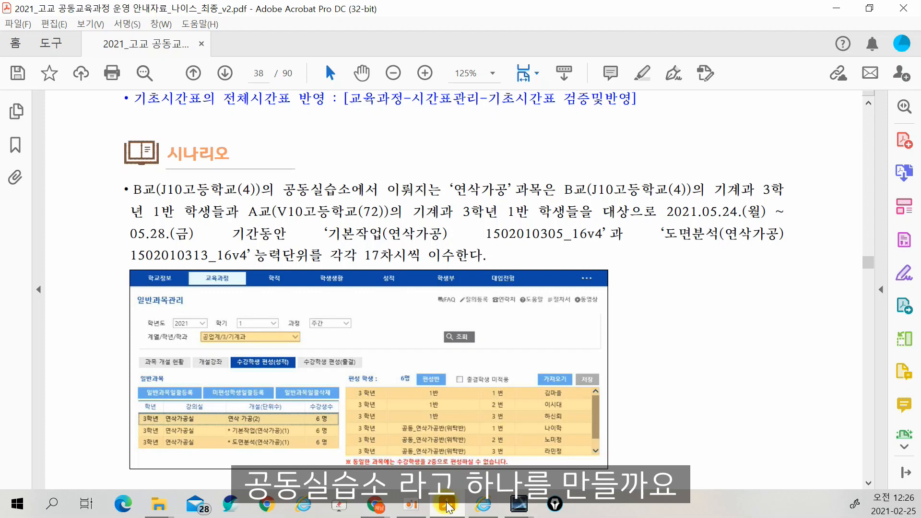
scroll(457, 433, down, 2)
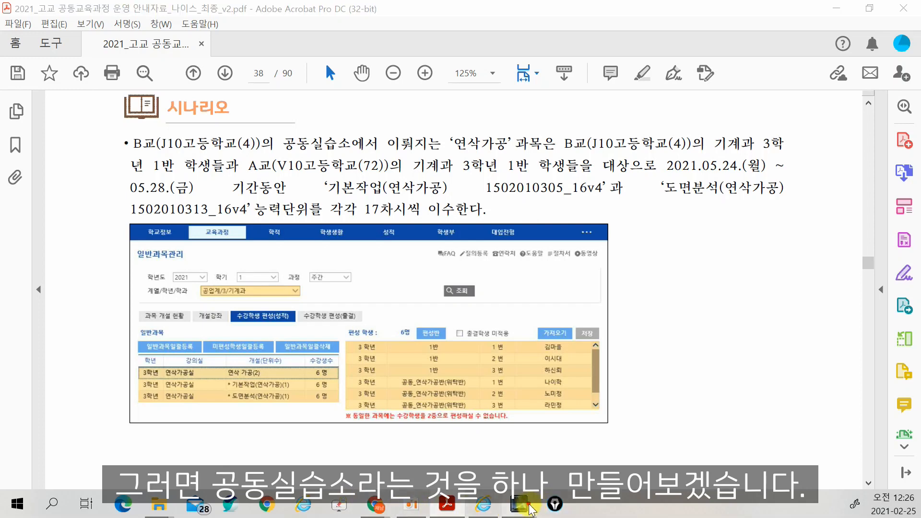
mouse_move(519, 504)
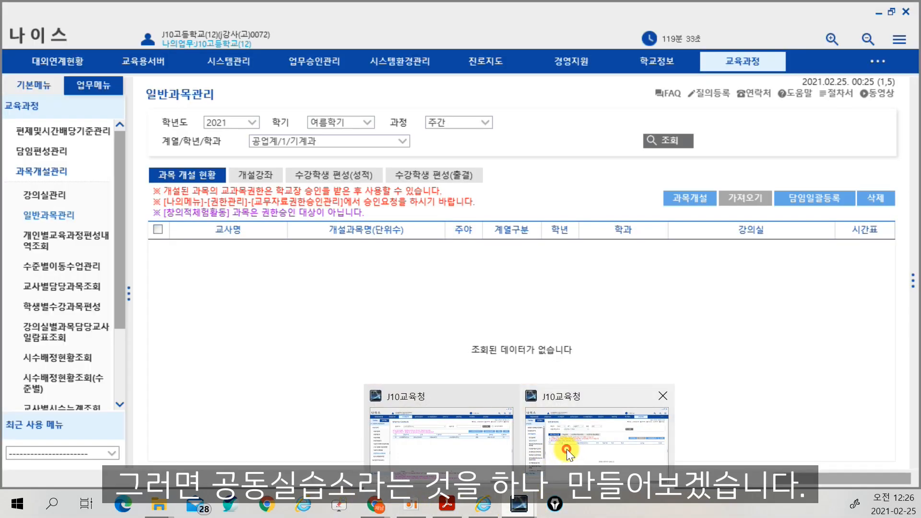
click(566, 449)
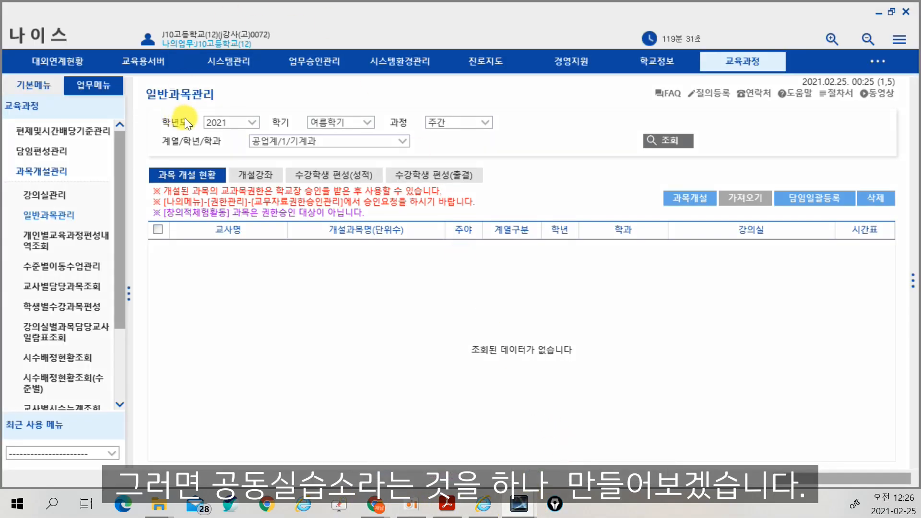
Look up the classrooms in 강의실관리 and add a new classroom entry with 주야과정구분 set to 주간.
click(46, 195)
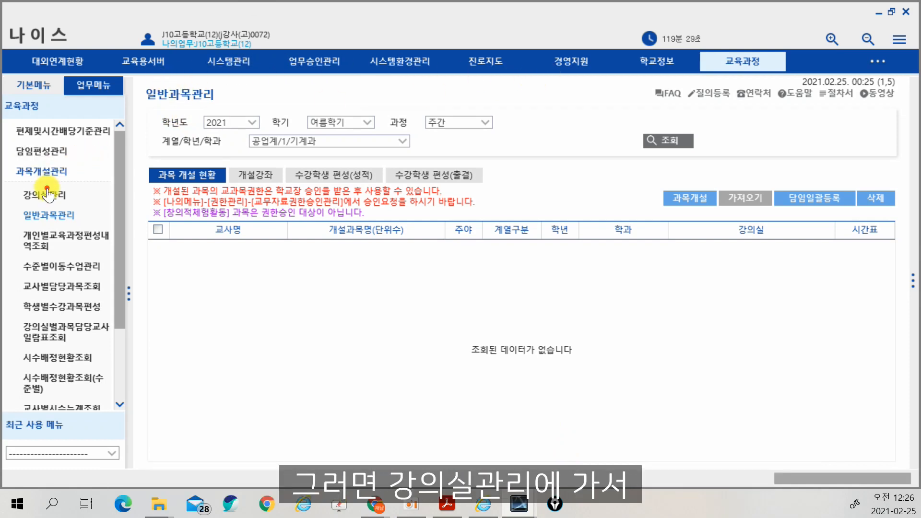
click(418, 127)
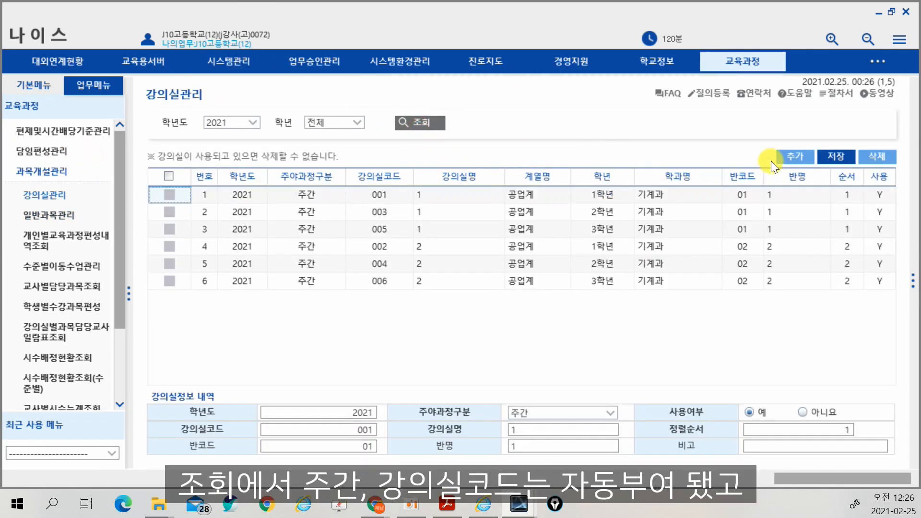
click(789, 156)
click(598, 416)
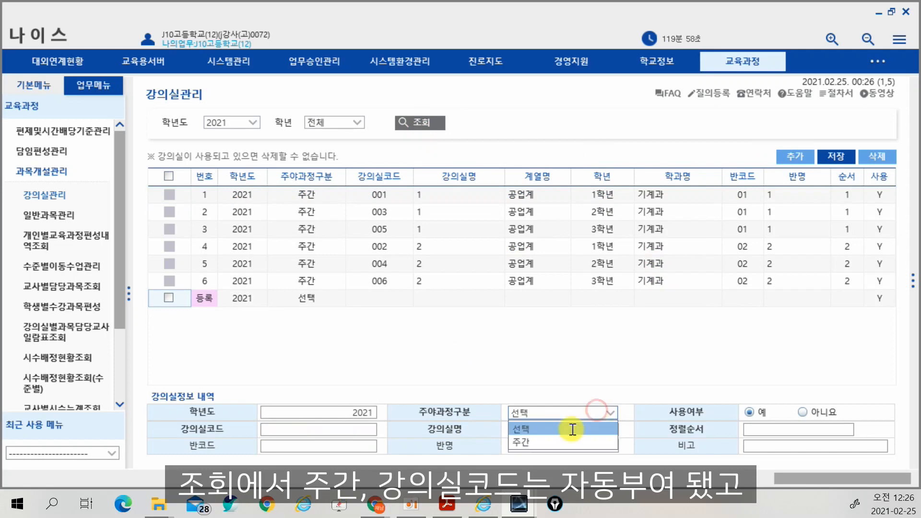
click(571, 439)
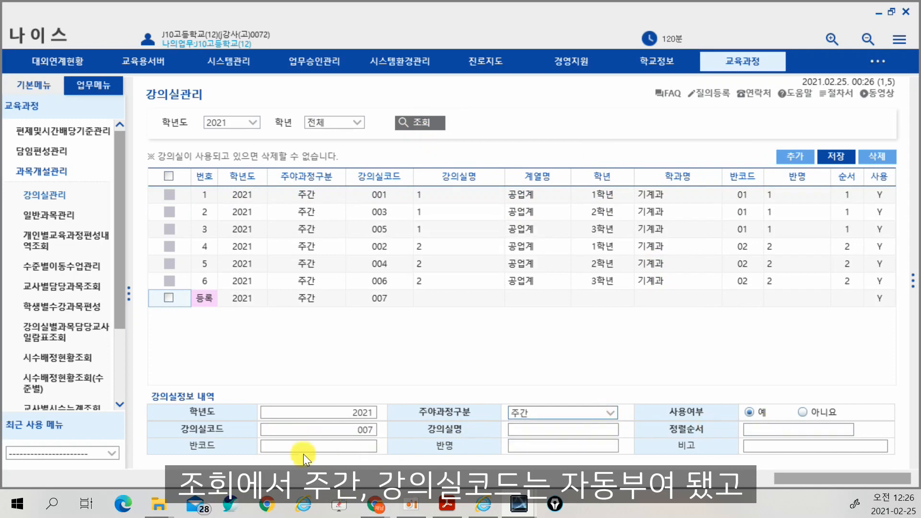
Name the new classroom 공동실습소, set its 정렬순서 to 3, and save it.
click(565, 429)
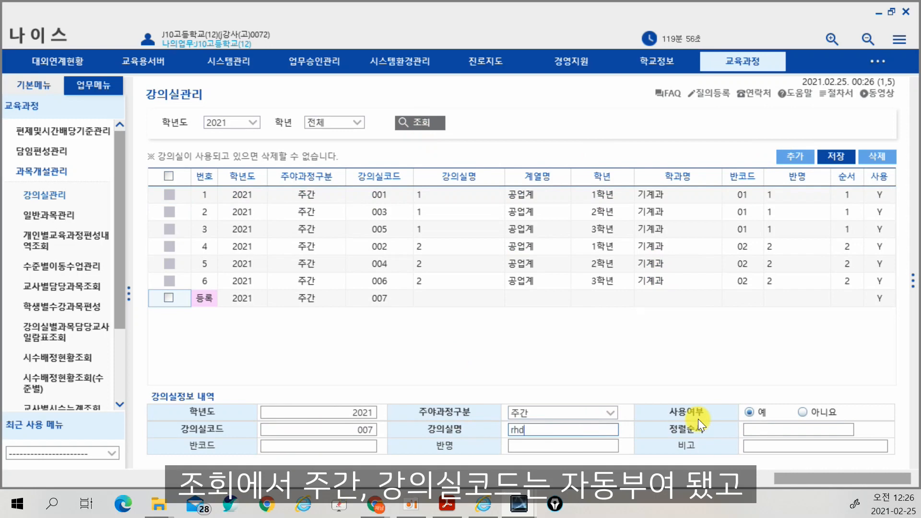
key(BackSpace)
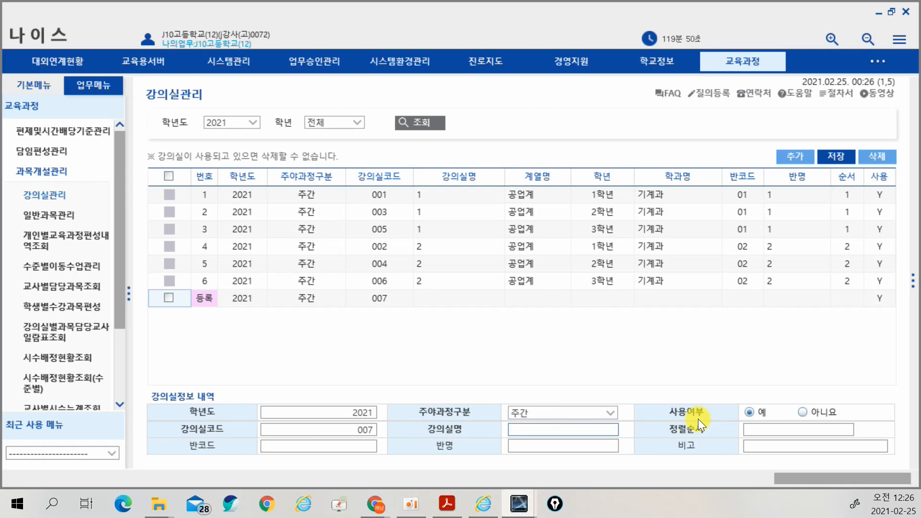
click(868, 444)
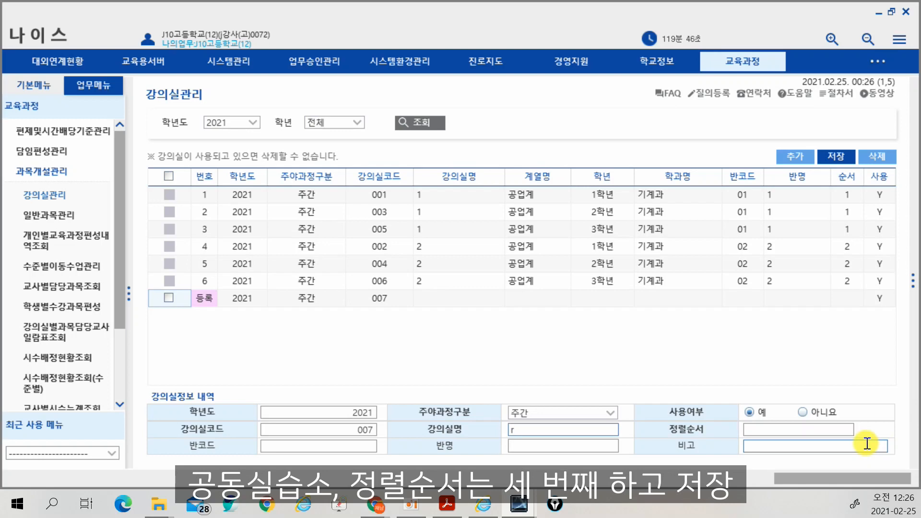
text(공동실습소)
key(Tab)
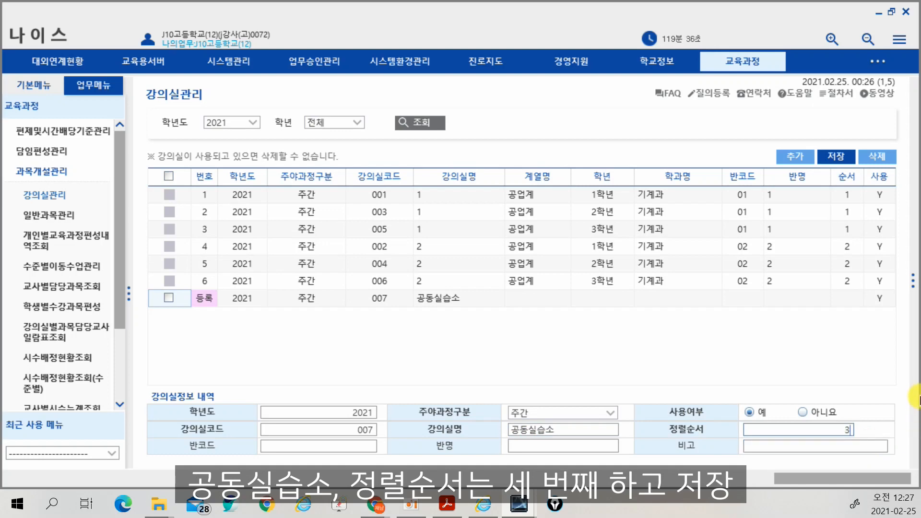
click(839, 157)
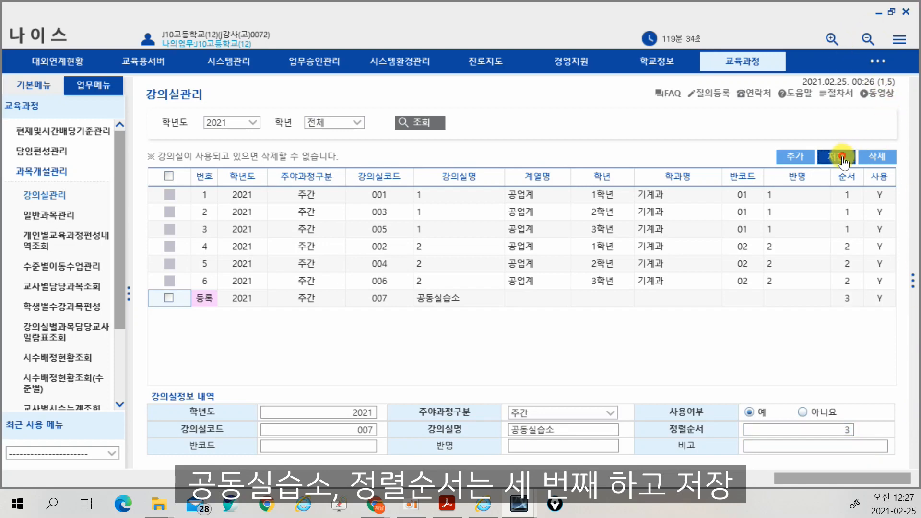
click(496, 290)
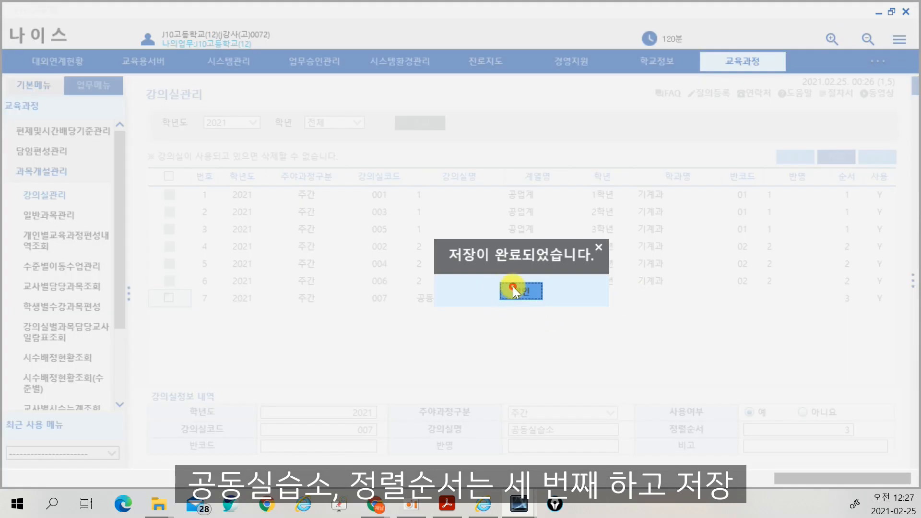
click(512, 286)
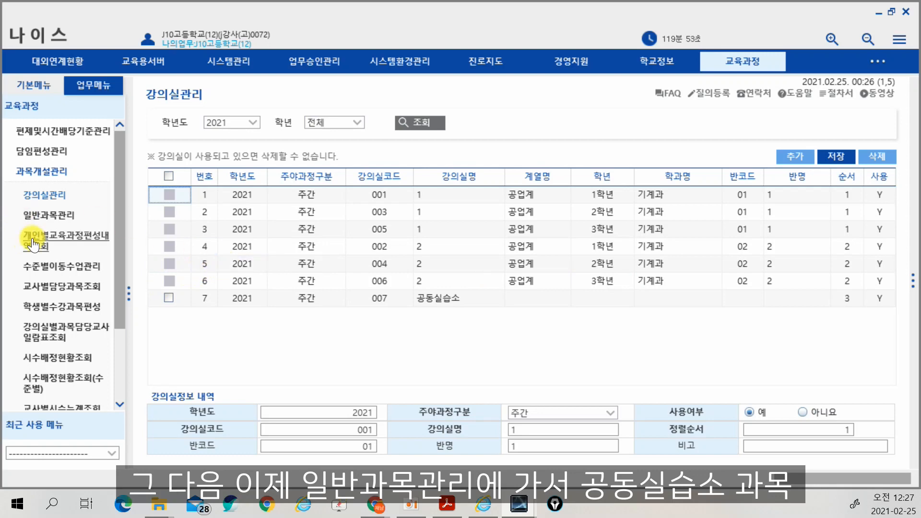
Open 일반과목관리 under 교육과정 > 과목개설관리 and set 계열/학년/학과 to 공업계/3/기계과.
click(70, 216)
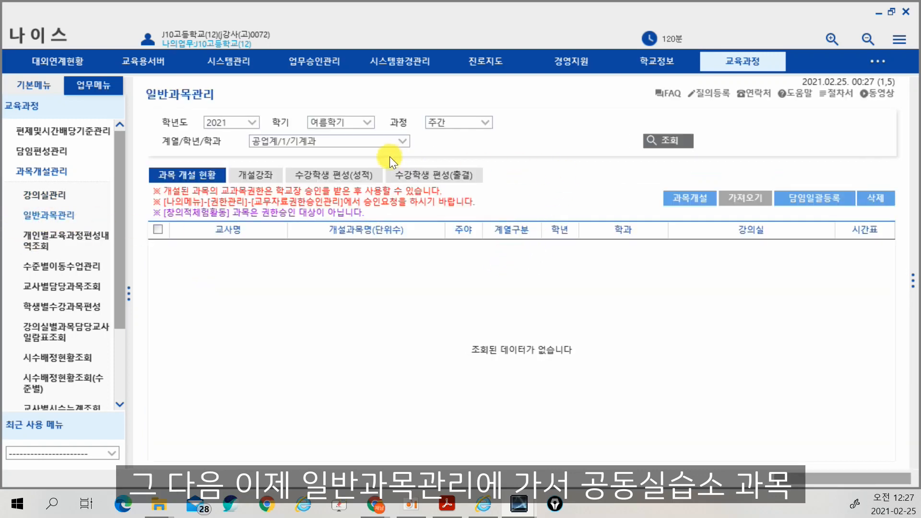
click(355, 140)
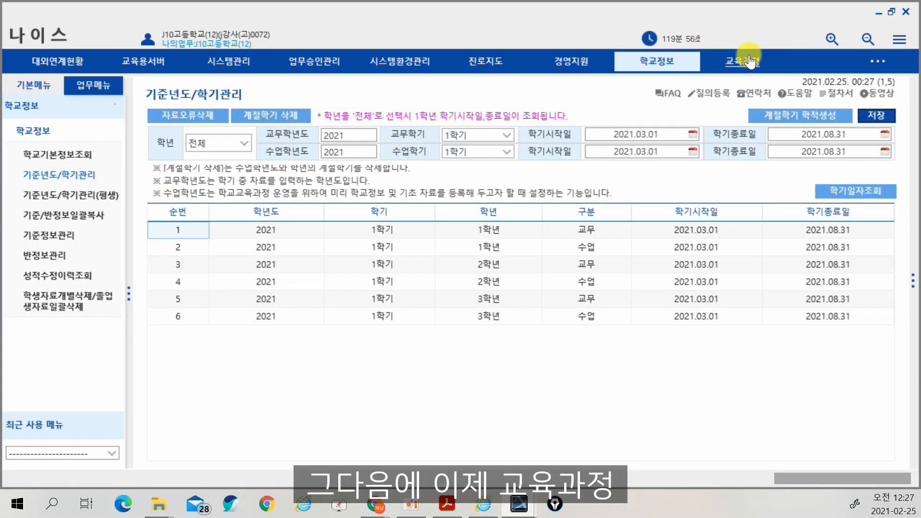
click(750, 62)
click(43, 172)
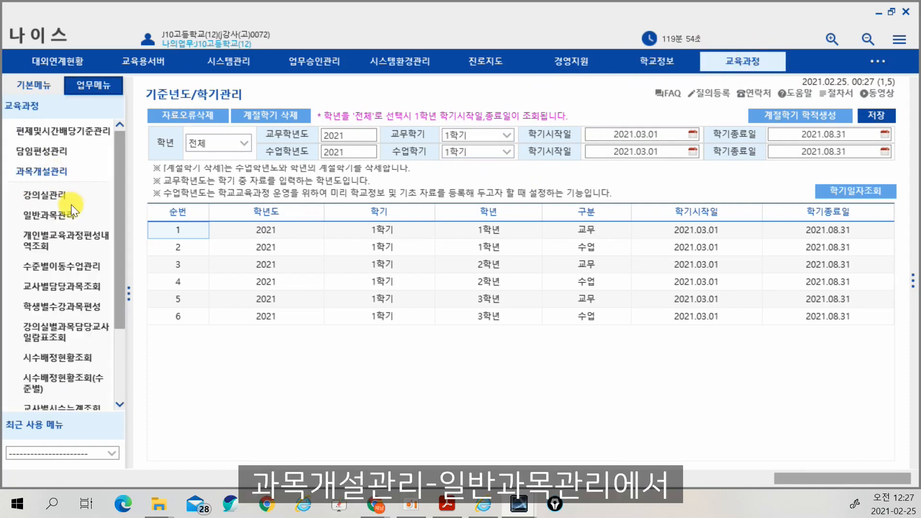
click(62, 214)
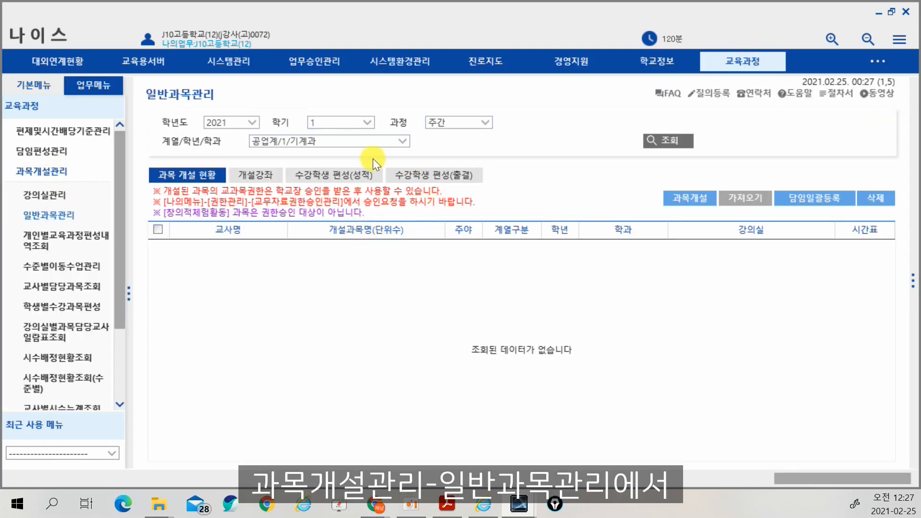
click(366, 141)
click(361, 170)
click(363, 144)
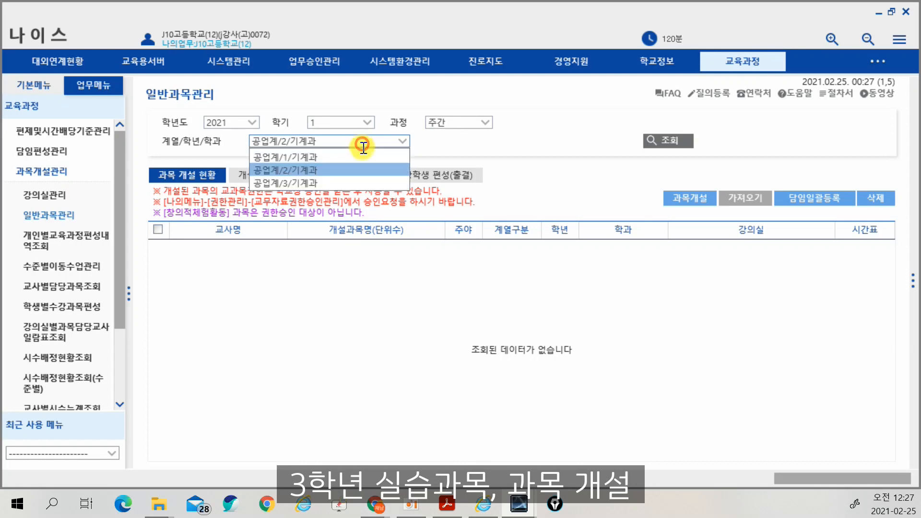
click(350, 183)
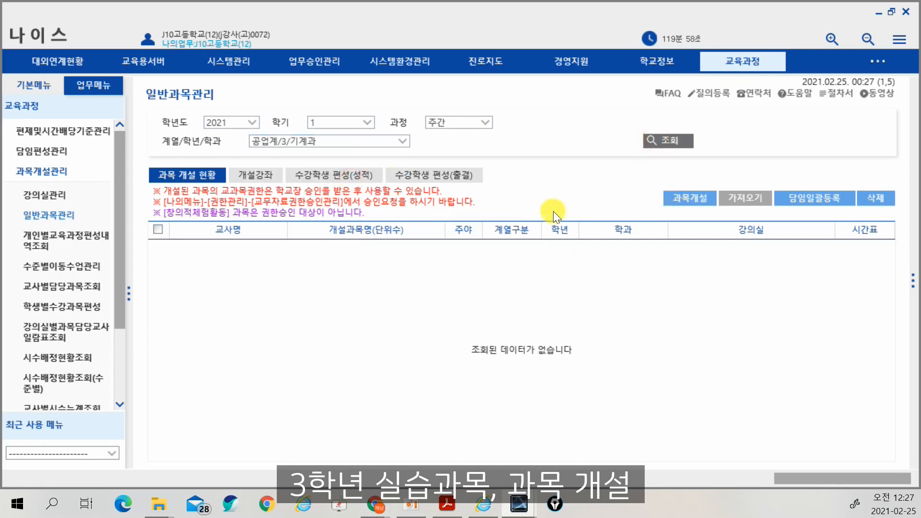
Start a 과목개설 that matches the second listed teacher with 연삭 가공(2) and classroom (주간) 공동실습소, and proceed to 2단계.
click(686, 198)
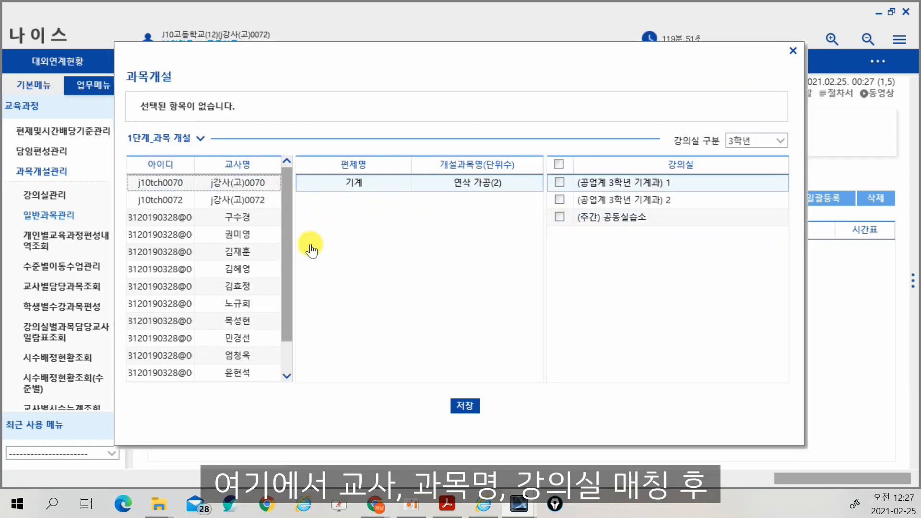
click(231, 199)
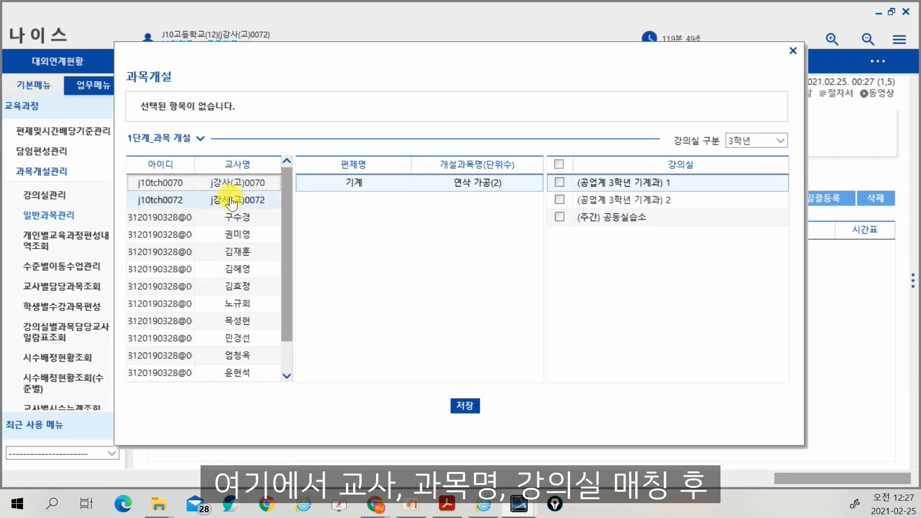
click(384, 184)
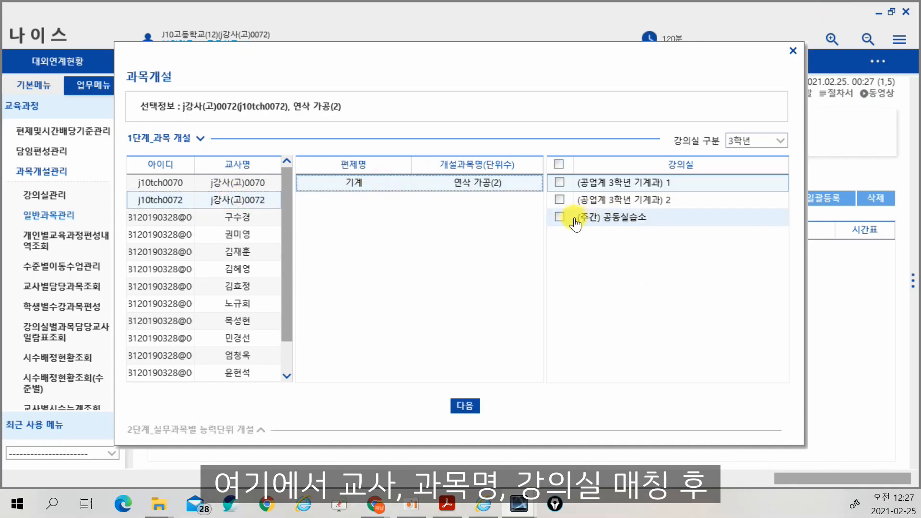
click(559, 217)
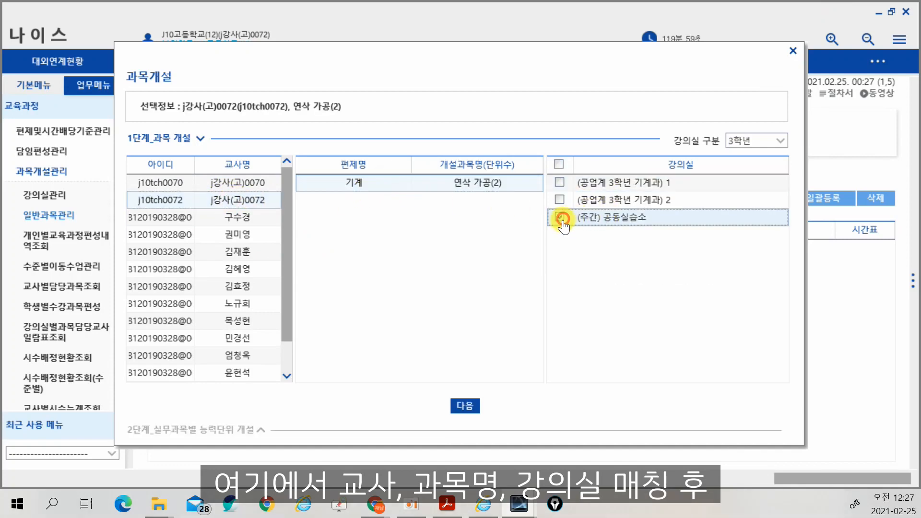
click(467, 405)
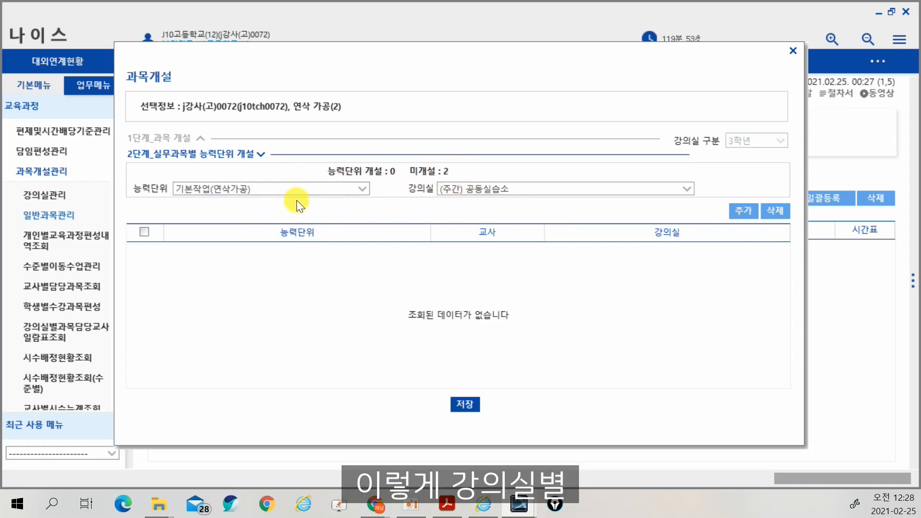
Add the 능력단위 기본작업(연삭가공) and 도면분석(연삭가공), both with classroom (주간) 공동실습소.
click(742, 211)
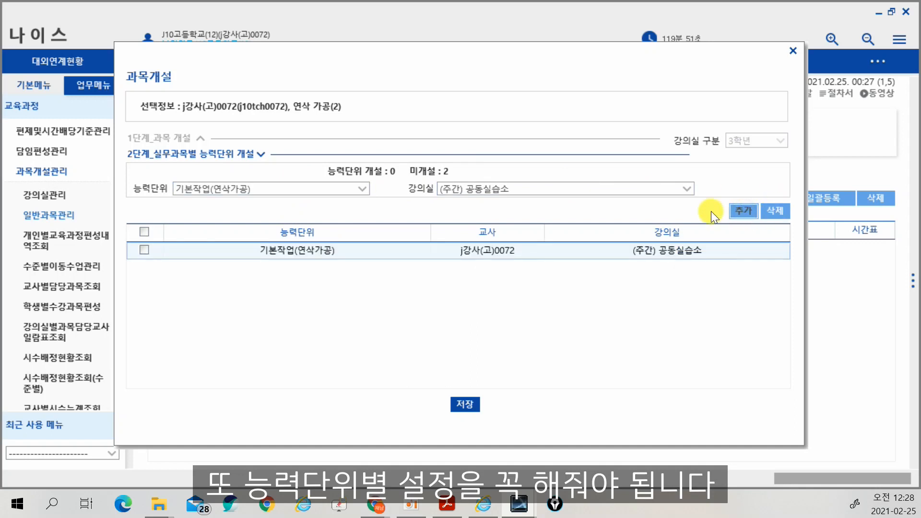
click(361, 190)
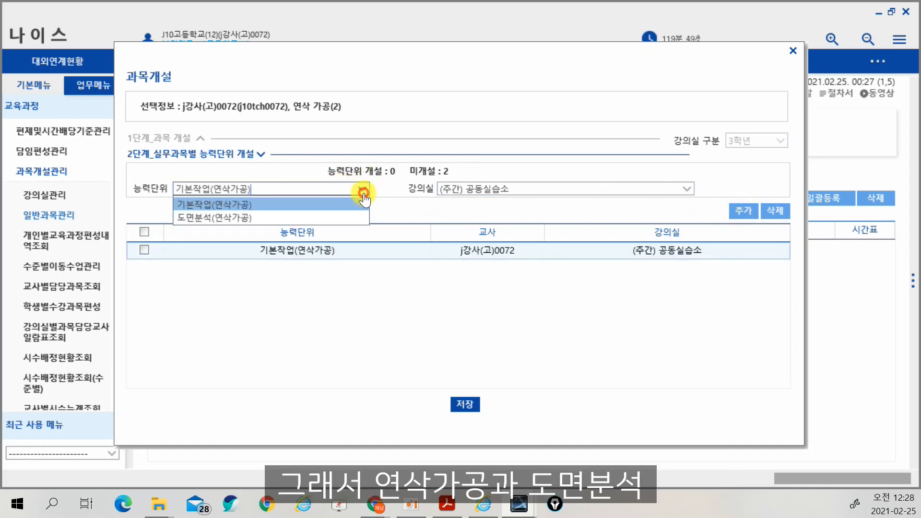
click(281, 216)
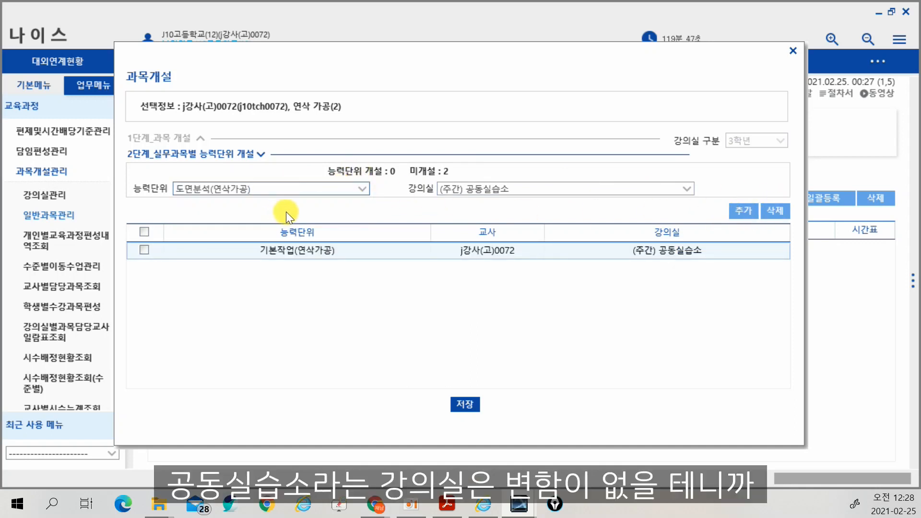
click(616, 190)
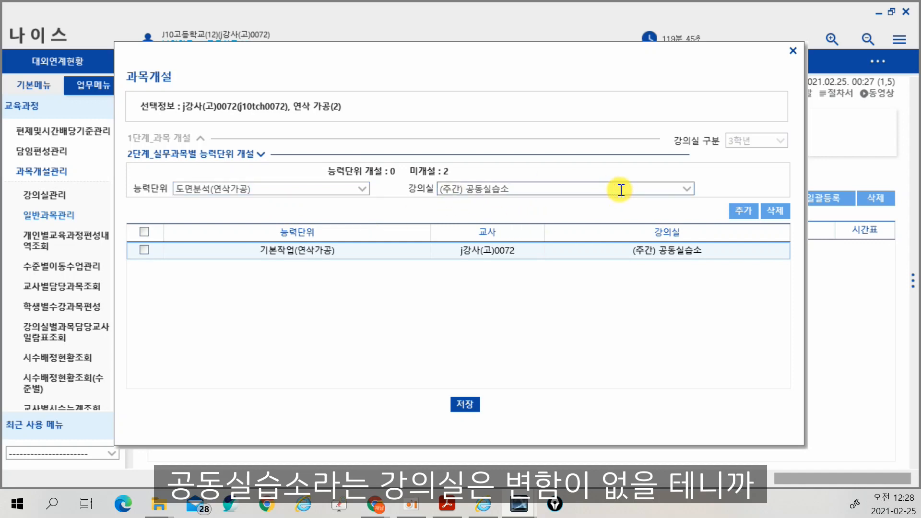
click(686, 190)
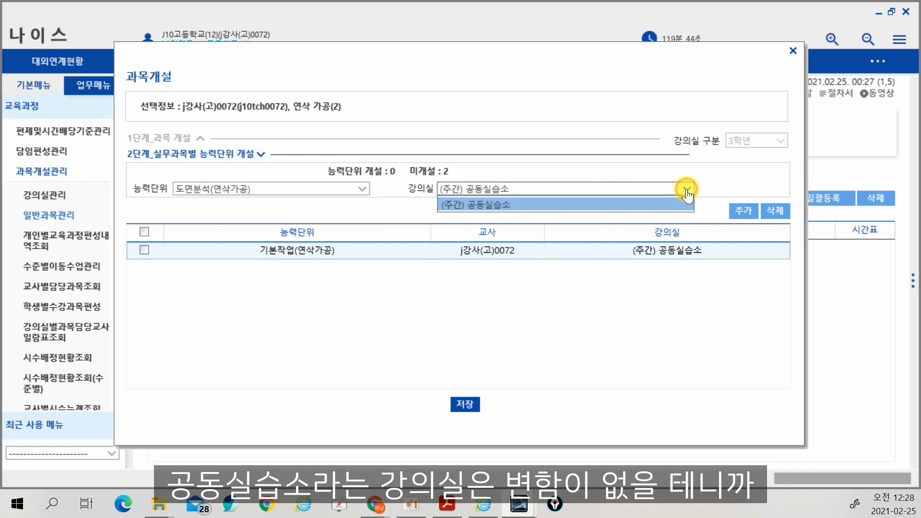
click(743, 213)
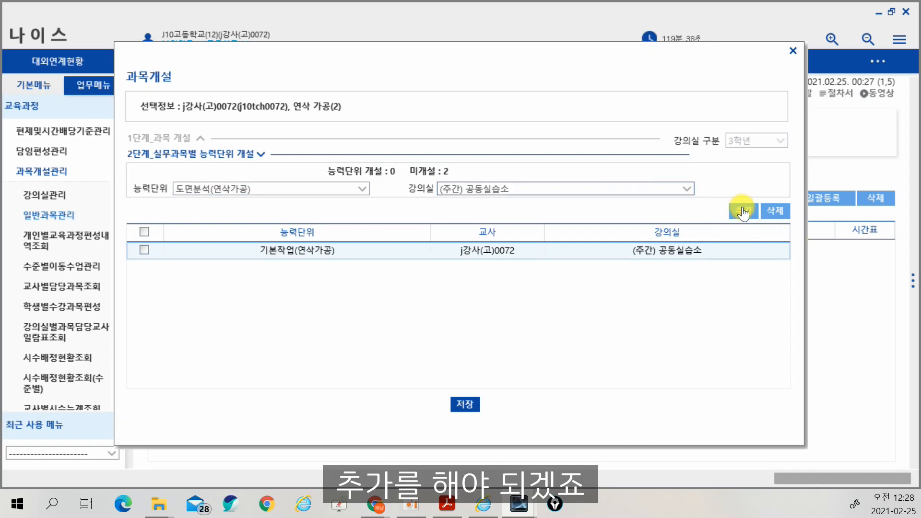
click(145, 250)
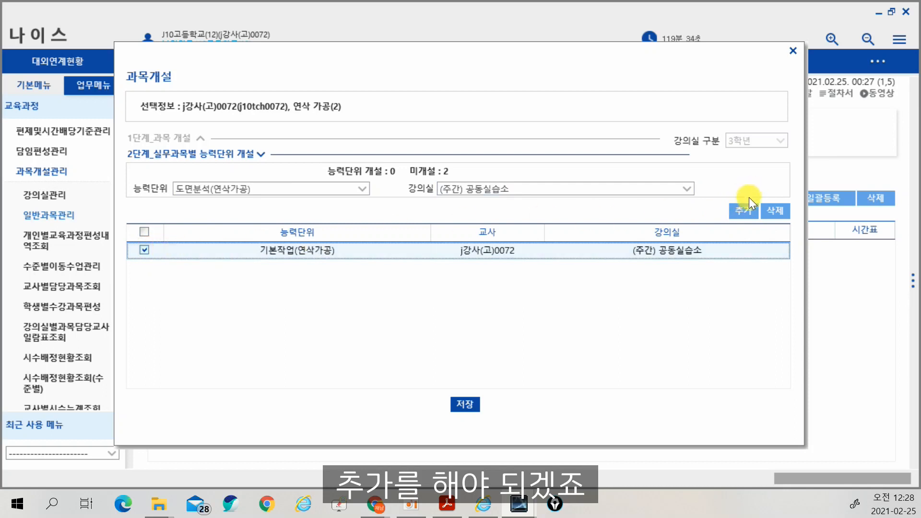
click(323, 189)
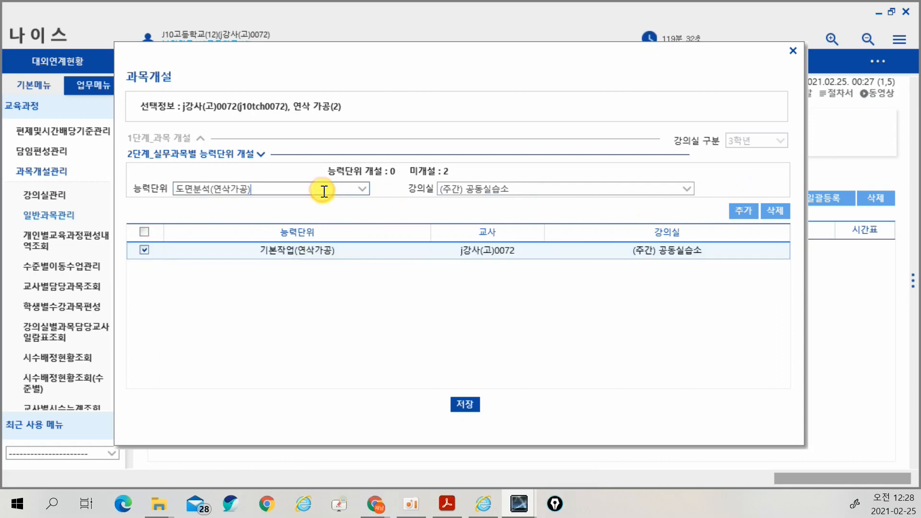
click(363, 189)
click(288, 215)
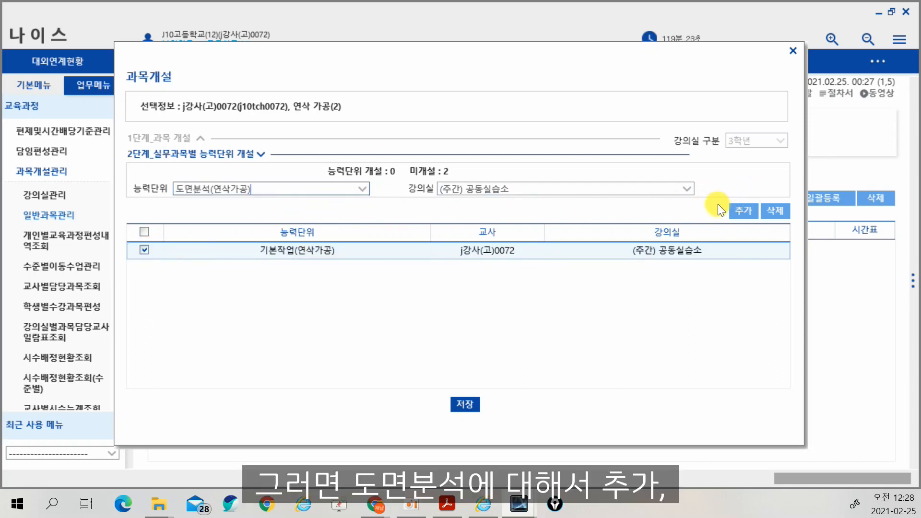
click(744, 211)
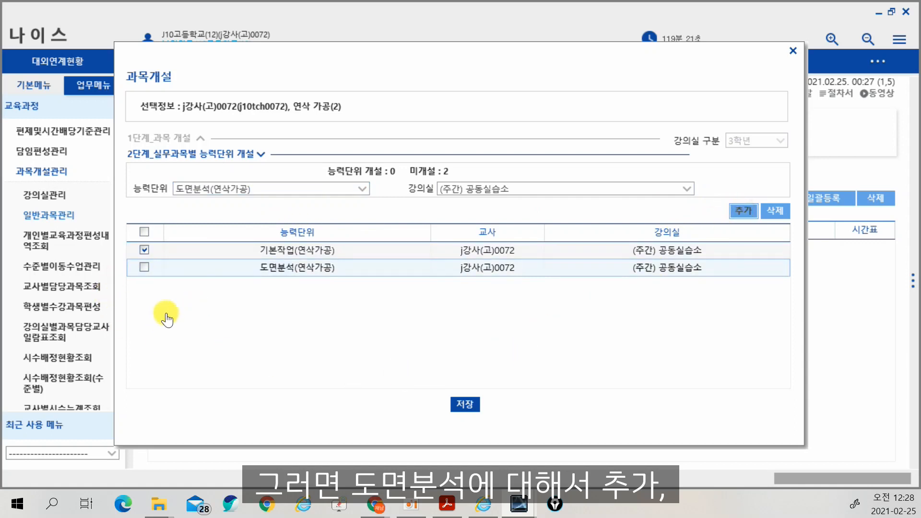
Save the two 능력단위 with neither row checked, and close 과목개설 after reviewing the registered units.
click(463, 406)
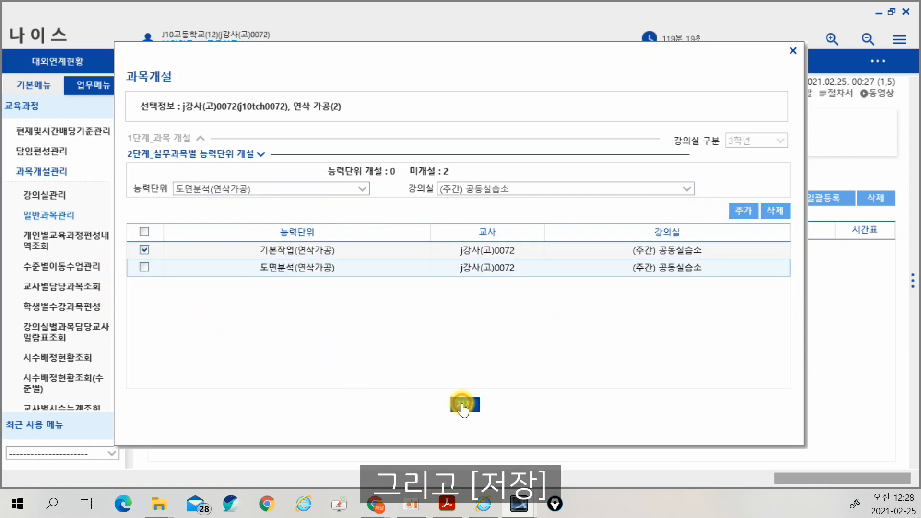
click(452, 284)
click(144, 250)
click(465, 401)
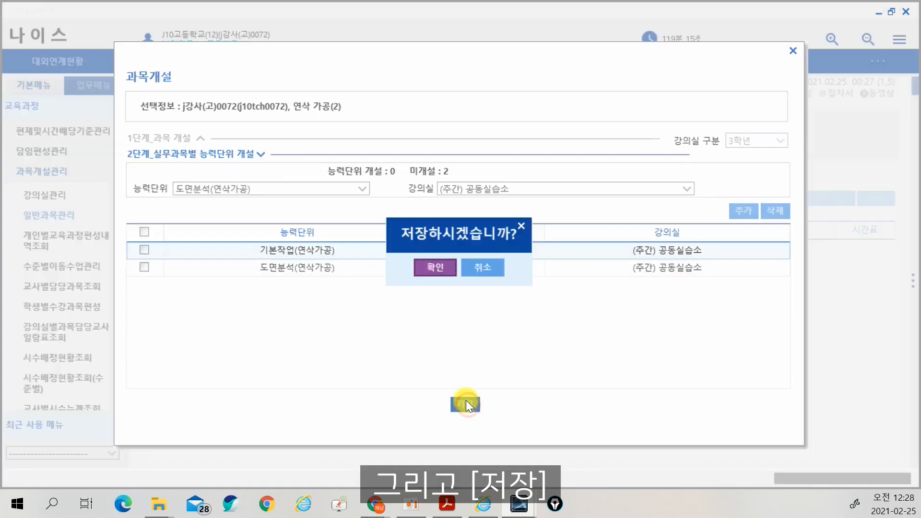
click(434, 268)
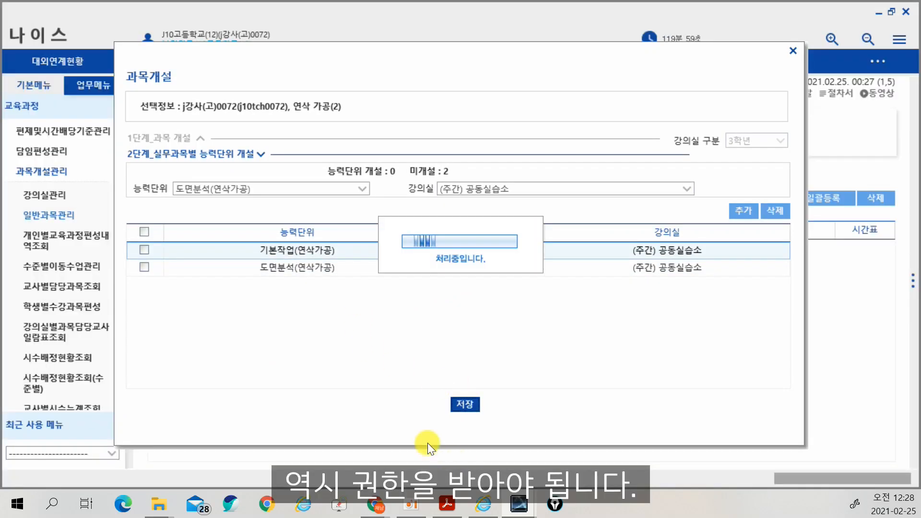
click(462, 298)
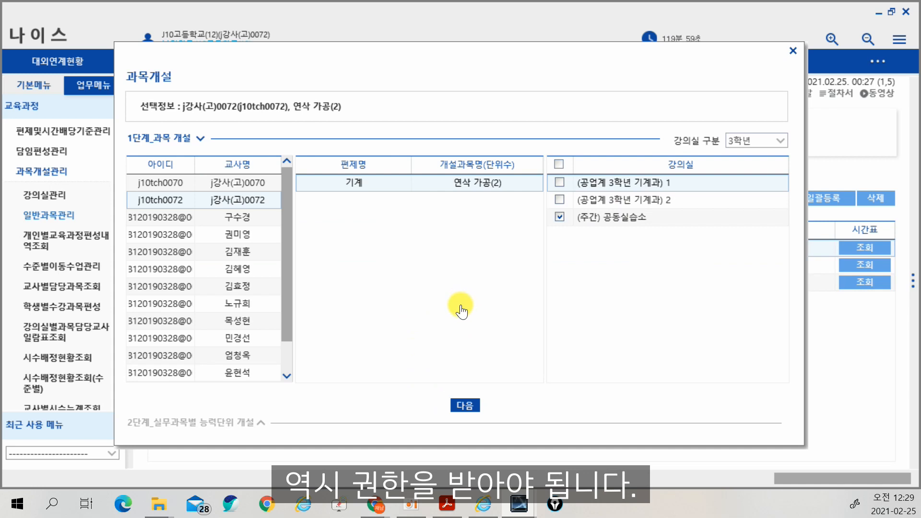
click(466, 406)
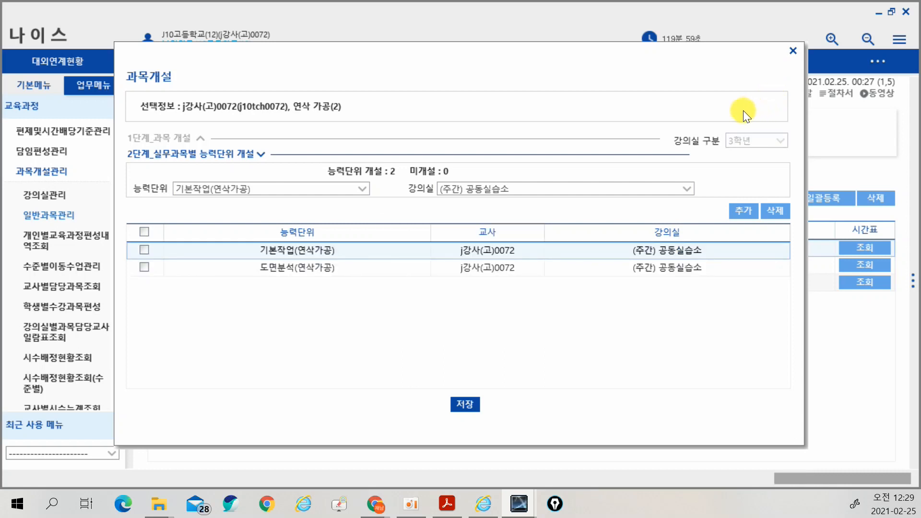
click(789, 52)
Open 수강학생 편성(성적) for 연삭 가공(2), and check the 시나리오 in the PDF guide before returning to 나이스.
click(332, 175)
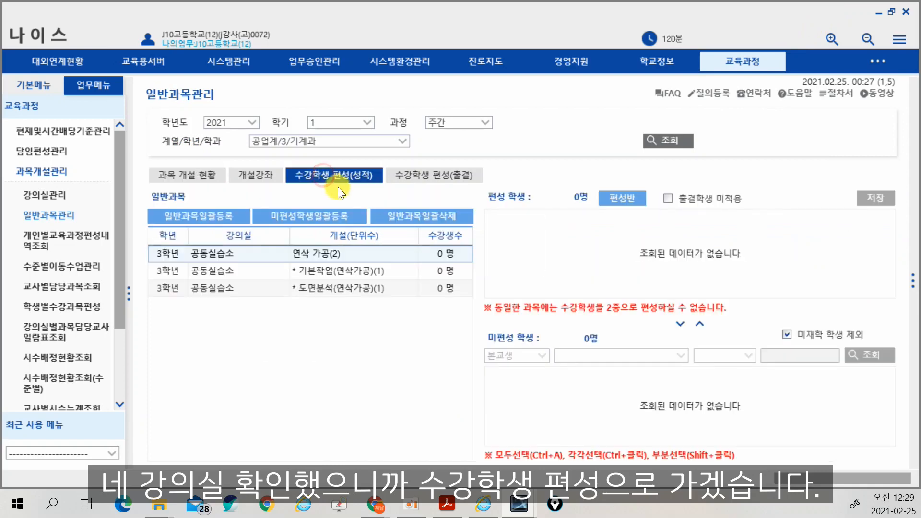
double_click(298, 255)
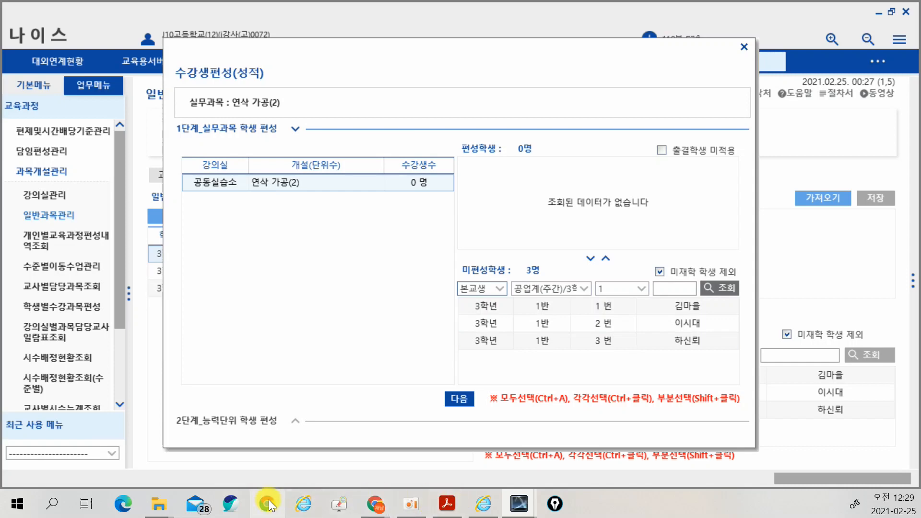
mouse_move(372, 501)
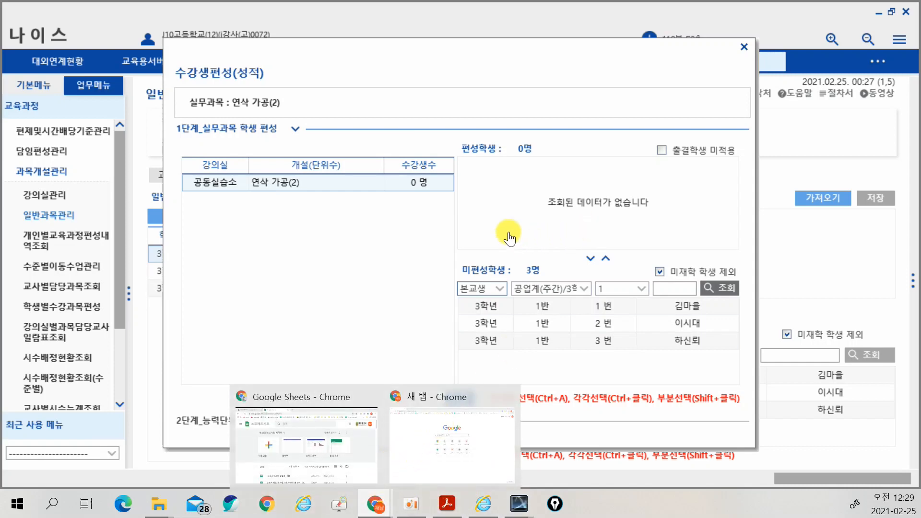
click(447, 504)
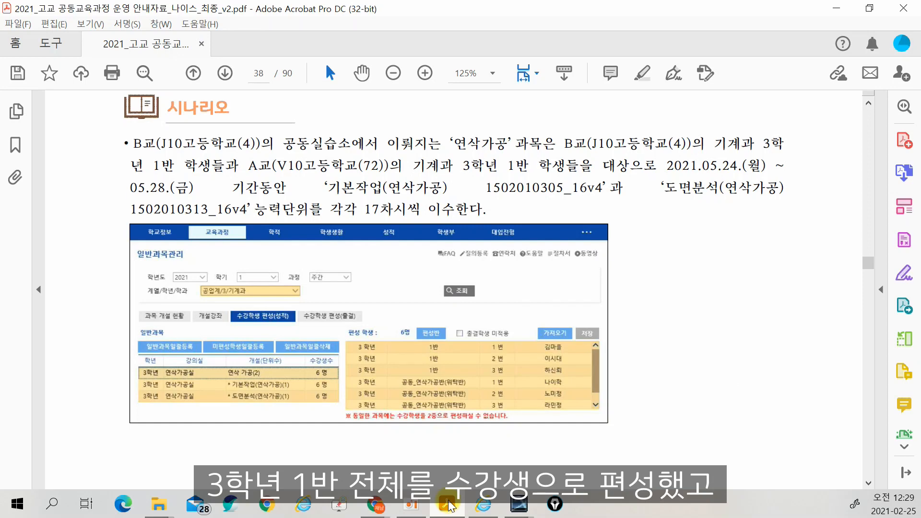
click(449, 504)
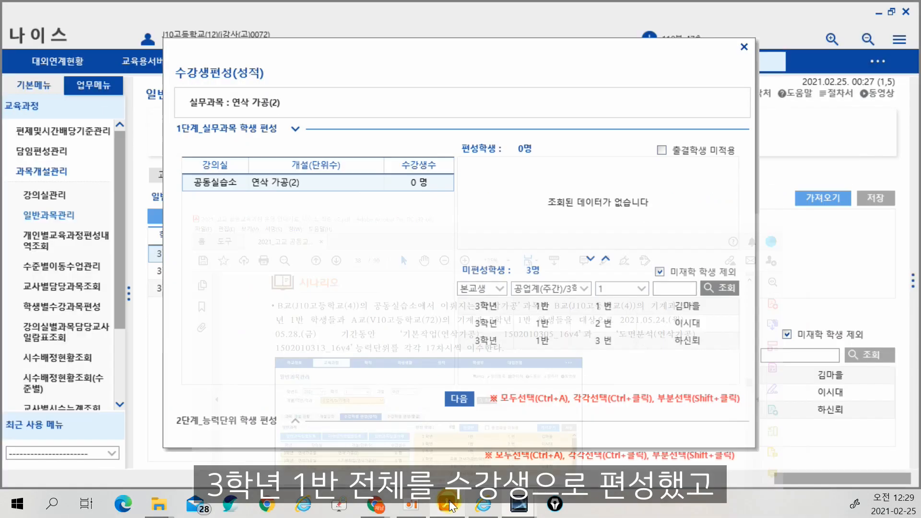
Assign all three 미편성학생 of 3학년 1반 to 연삭 가공(2).
click(522, 311)
shift+click(531, 346)
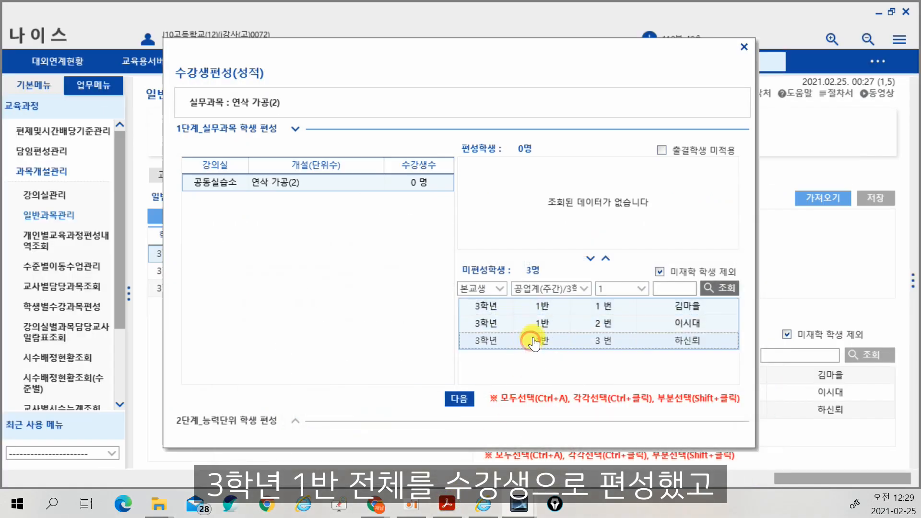
click(606, 260)
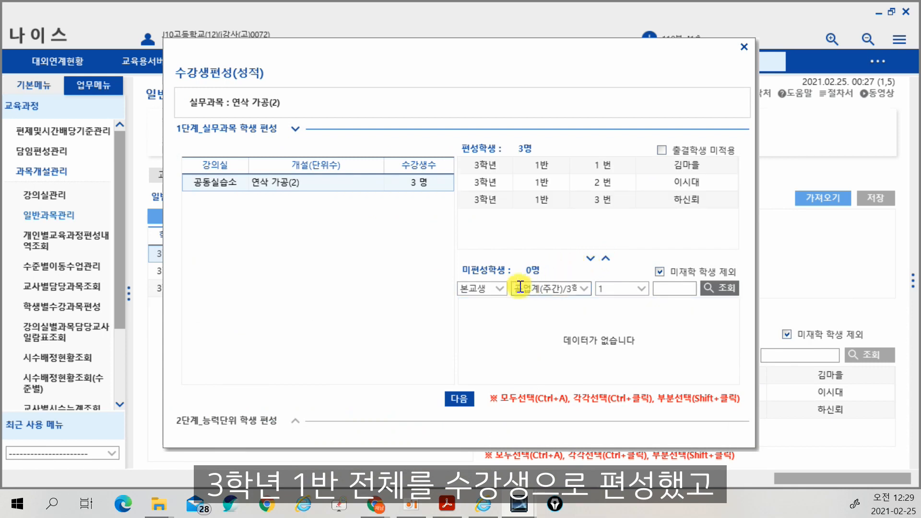
List the 타교생 among the 미편성학생 and assign all three students of 공동_1 to 연삭 가공(2).
click(484, 288)
click(477, 313)
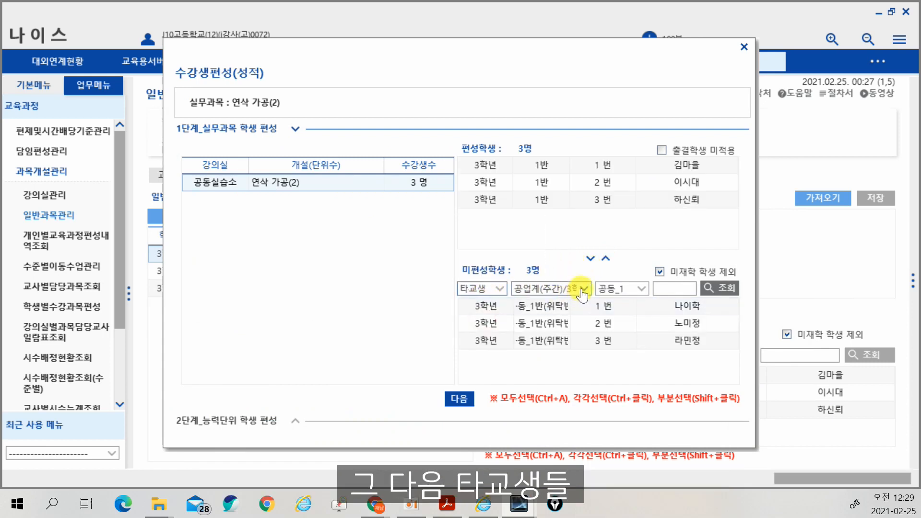
click(520, 307)
shift+click(542, 341)
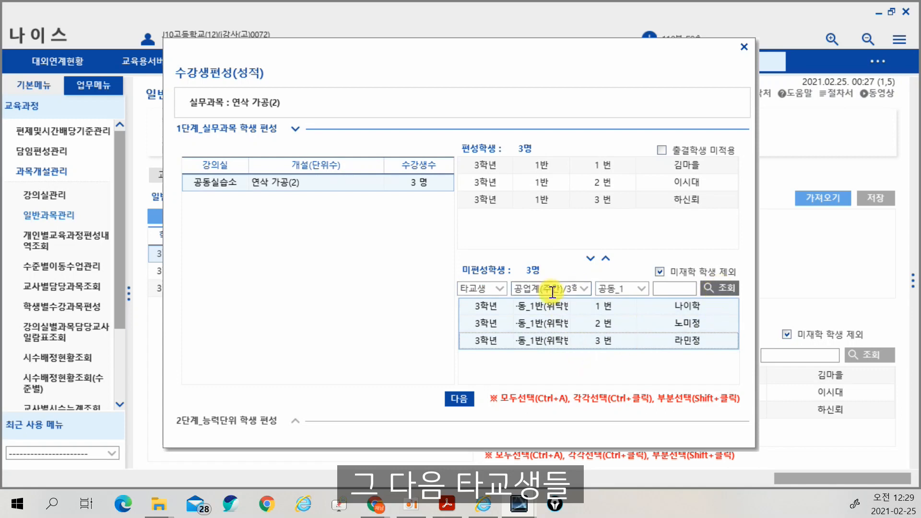
click(591, 259)
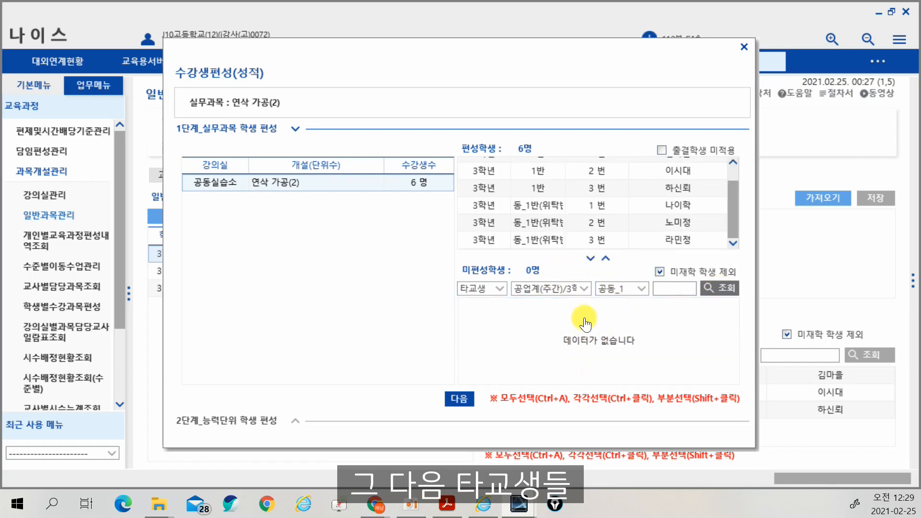
Proceed to 2단계_능력단위 학생 편성, select 도면분석(연삭가공)(1), and try to save the enrolment.
click(460, 398)
click(425, 267)
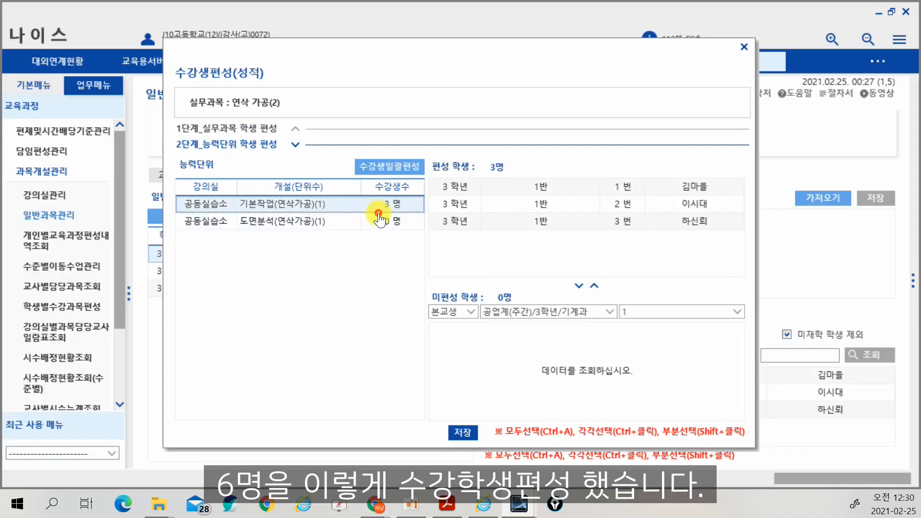
click(391, 221)
click(526, 338)
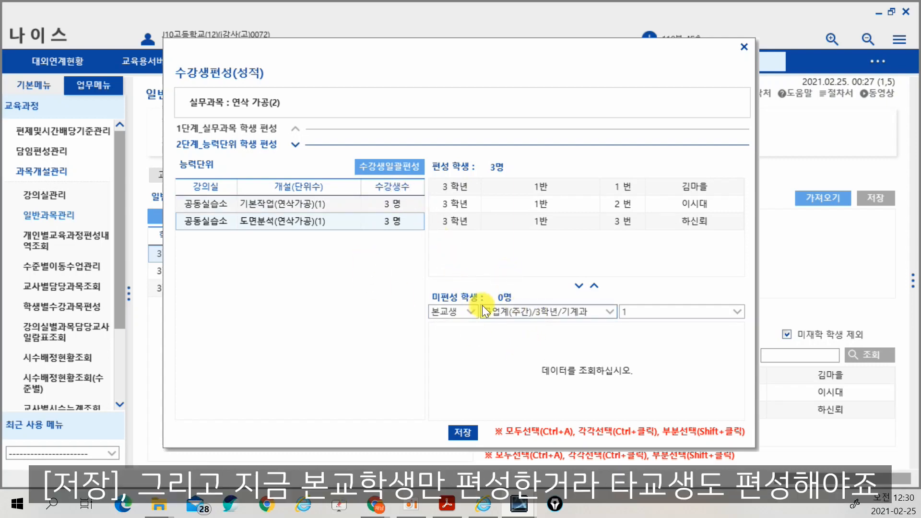
click(464, 434)
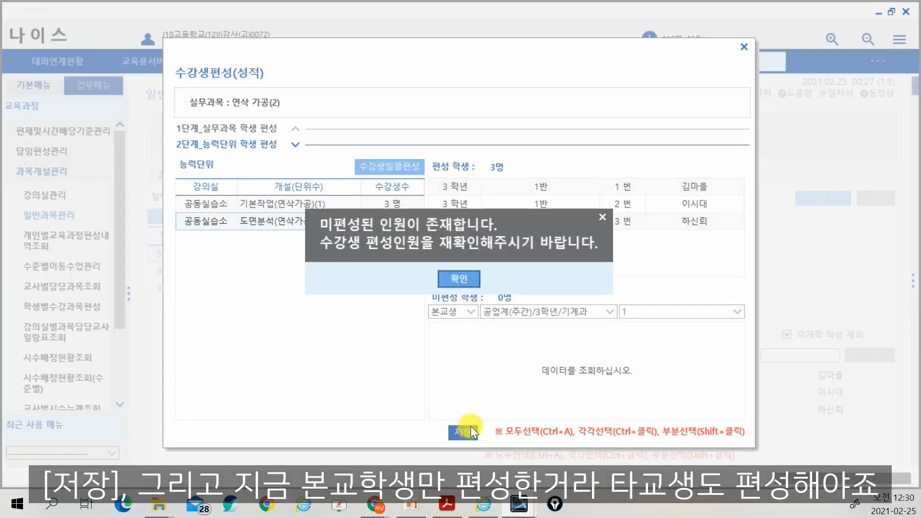
click(449, 274)
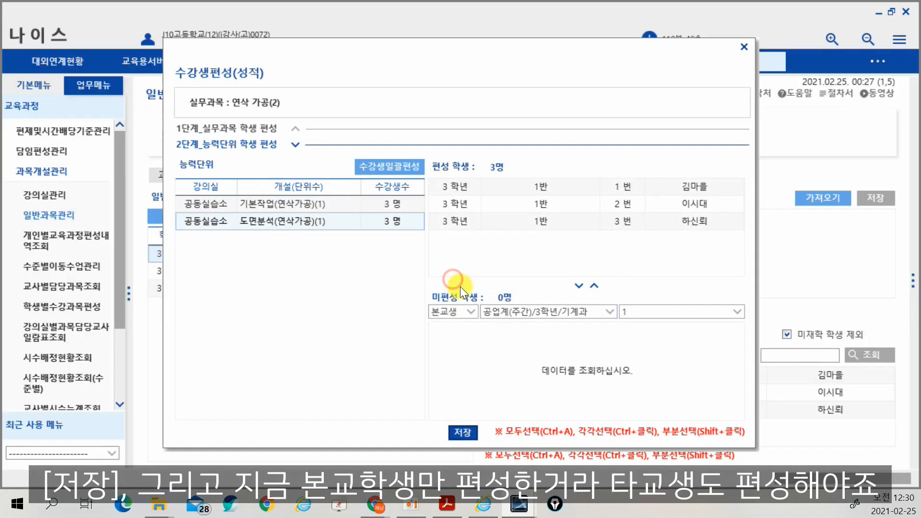
Assign the three 타교생 of 공동_1 to both 도면분석(연삭가공)(1) and 기본작업(연삭가공)(1), and save the enrolment.
click(470, 312)
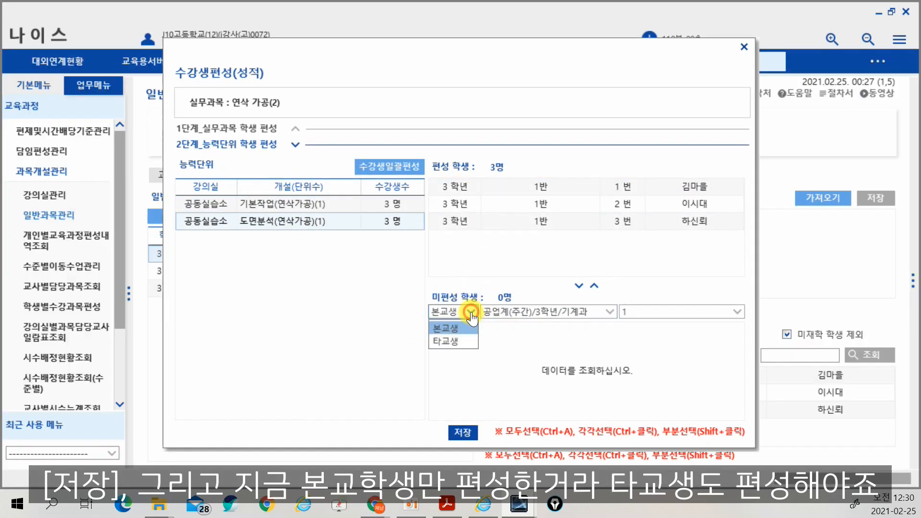
click(461, 341)
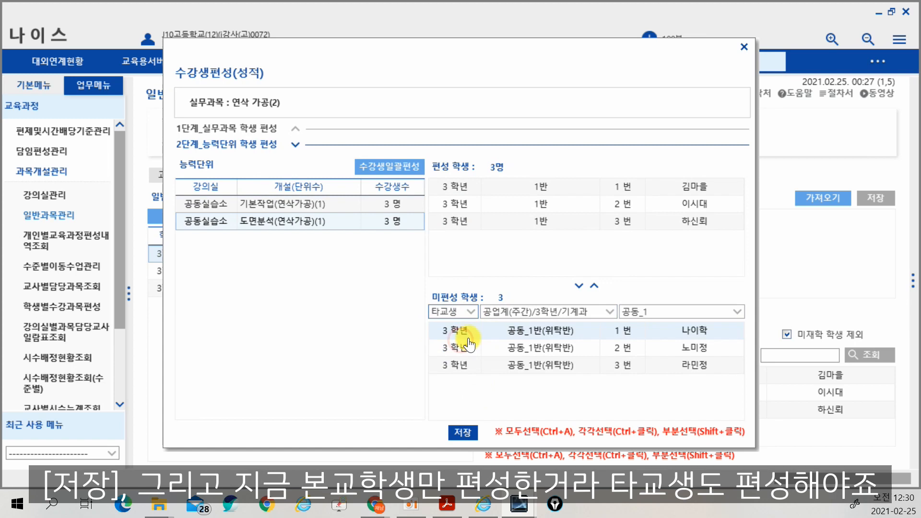
shift+click(514, 364)
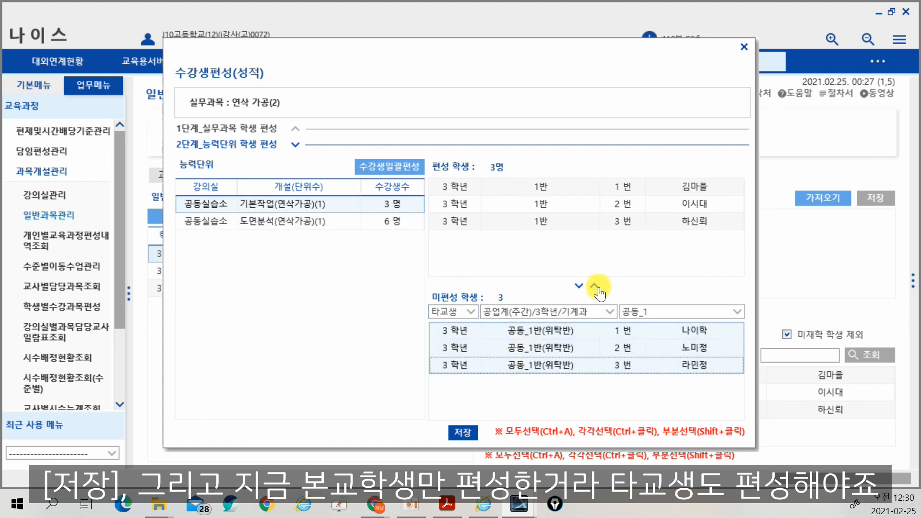
click(594, 285)
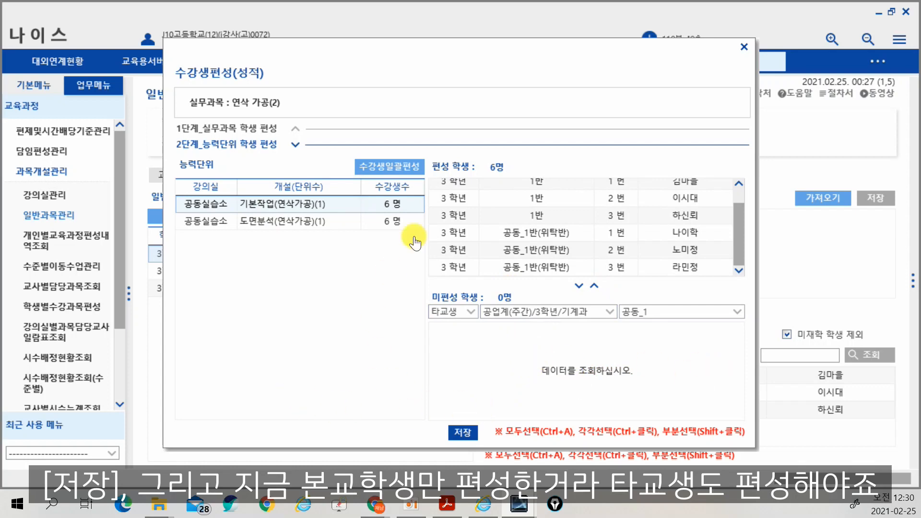
click(465, 431)
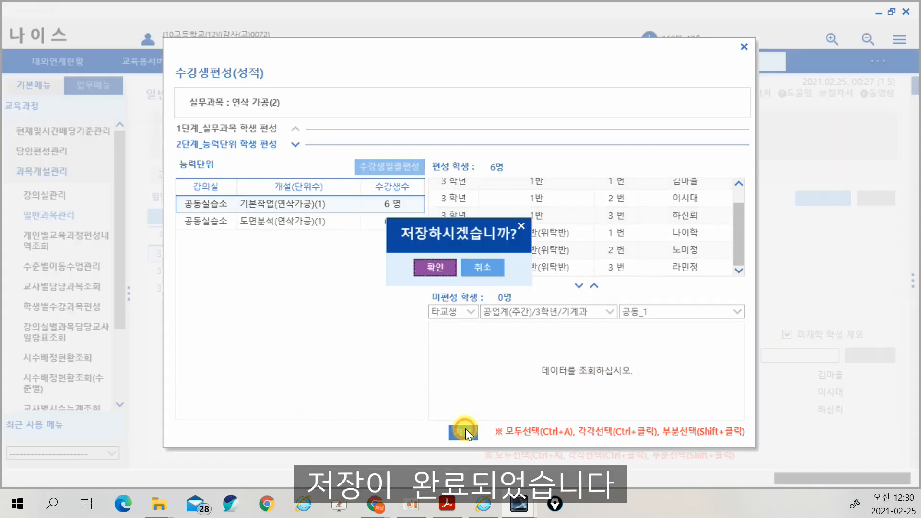
click(435, 267)
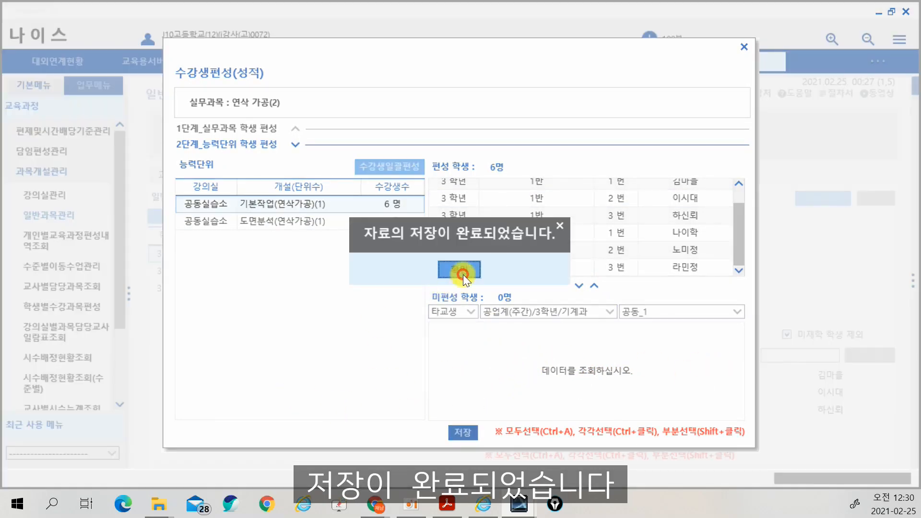
click(401, 271)
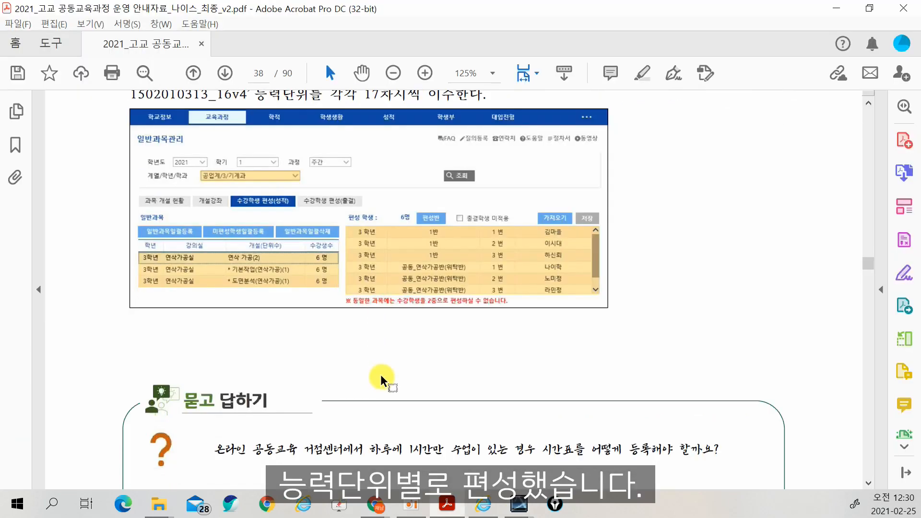
Consult the 기초시간표 등록하기 section of the PDF guide, and open 기초시간표관리 under 시간표관리 in 나이스.
scroll(380, 374, down, 4)
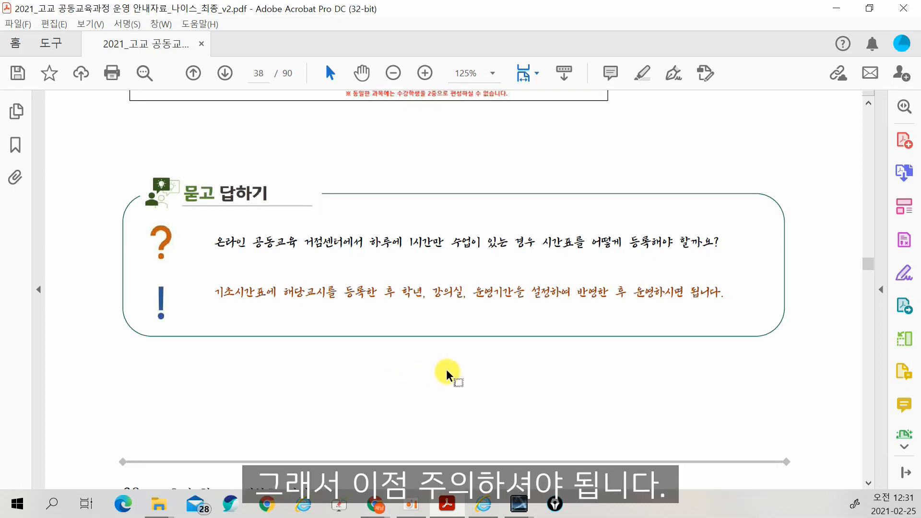
scroll(447, 369, down, 10)
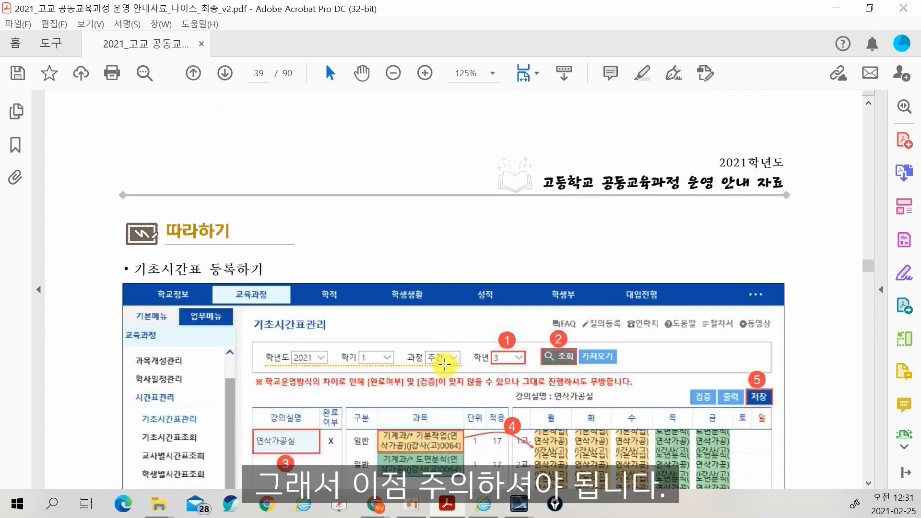
scroll(444, 365, down, 3)
scroll(436, 366, down, 1)
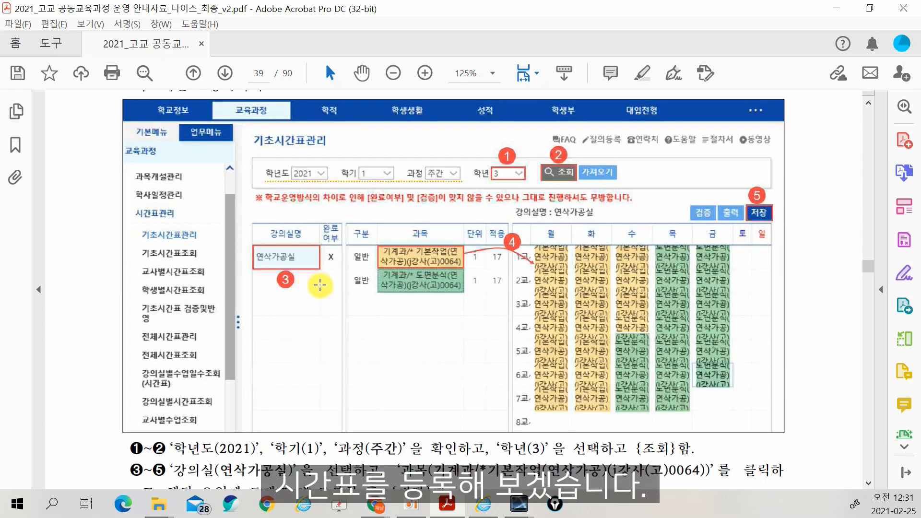
click(519, 503)
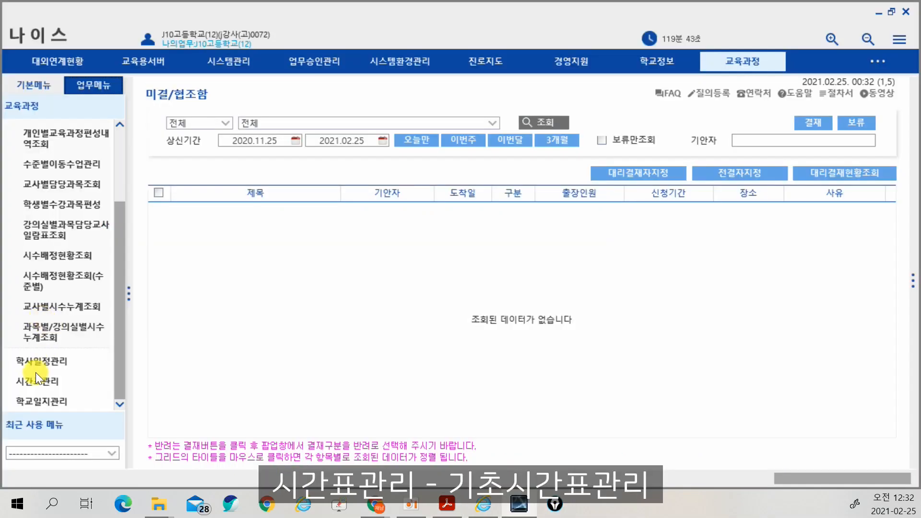
click(37, 380)
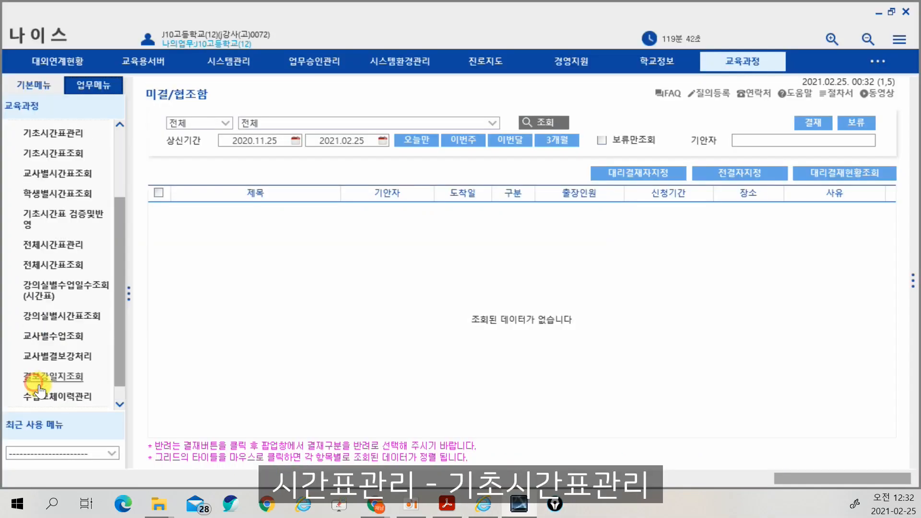
click(63, 131)
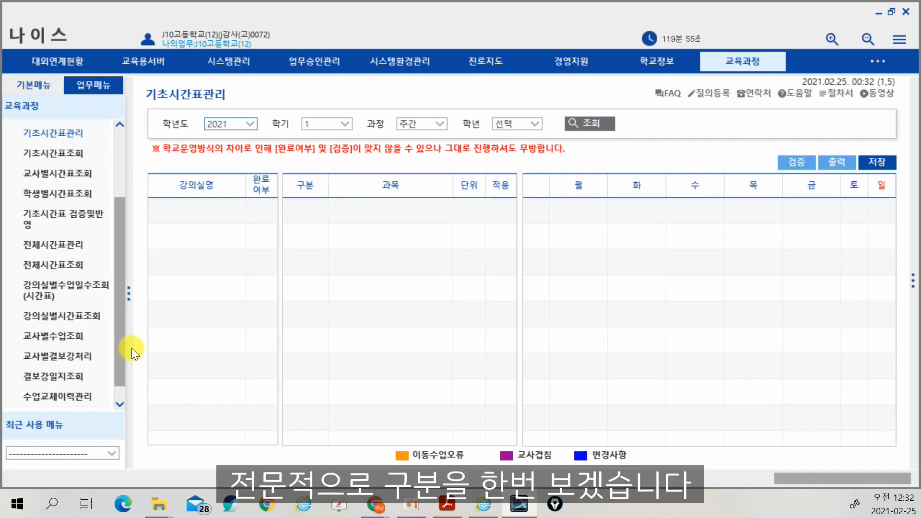
Set 학년 to 3 and query the basic timetable for 2021, 학기 1, 주간.
click(595, 126)
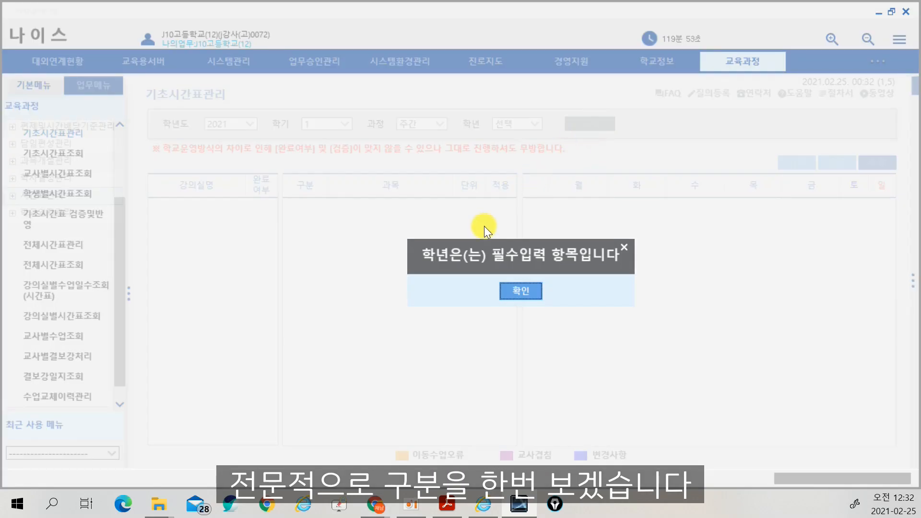
click(523, 293)
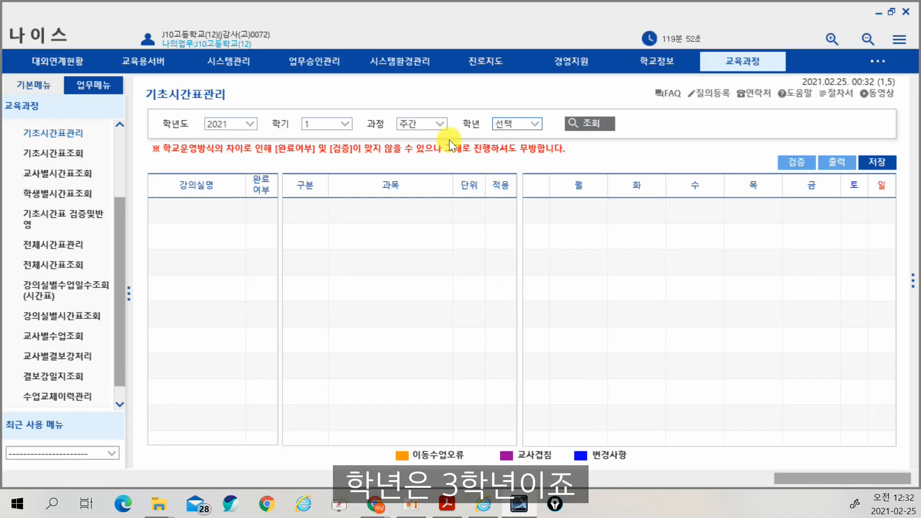
click(526, 125)
click(524, 126)
click(522, 173)
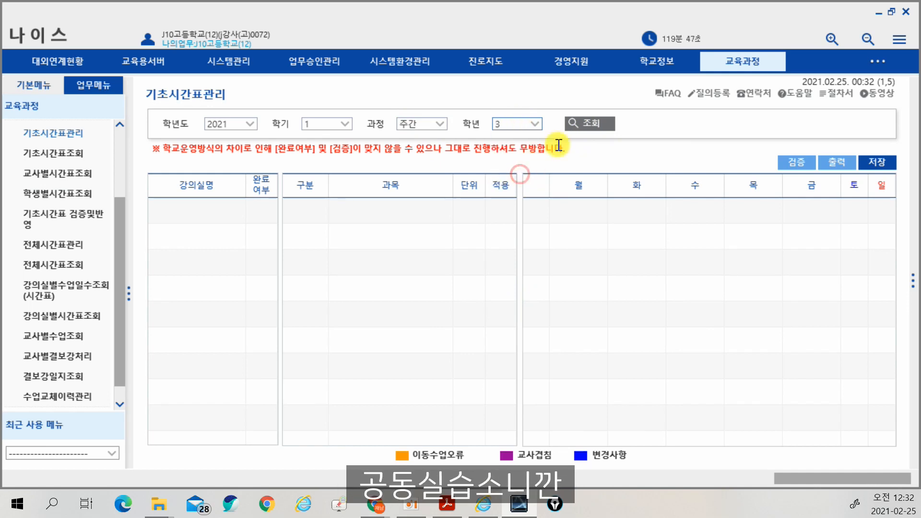
click(586, 132)
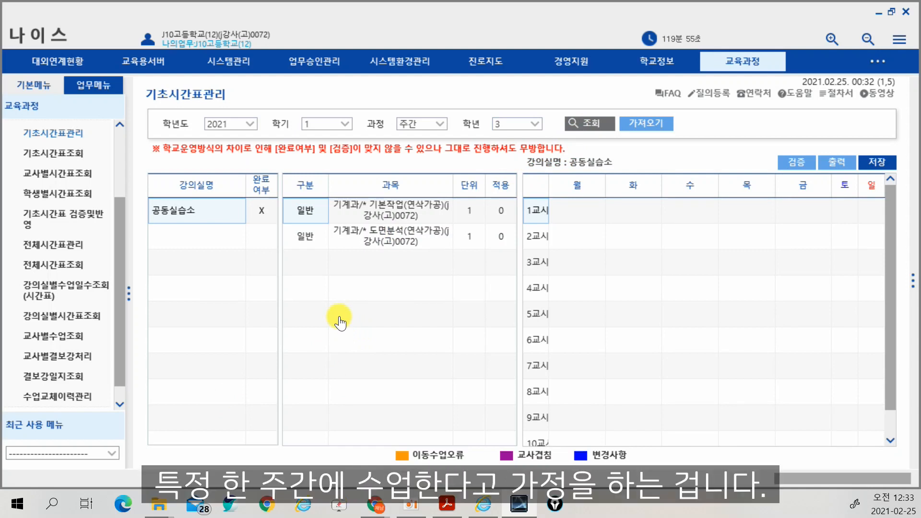
Place 기본작업(연삭가공) in Monday's 1교시 to 7교시 for 공동실습소, checking the layout against the example in the PDF guide.
drag(376, 208, 560, 208)
drag(397, 206, 576, 237)
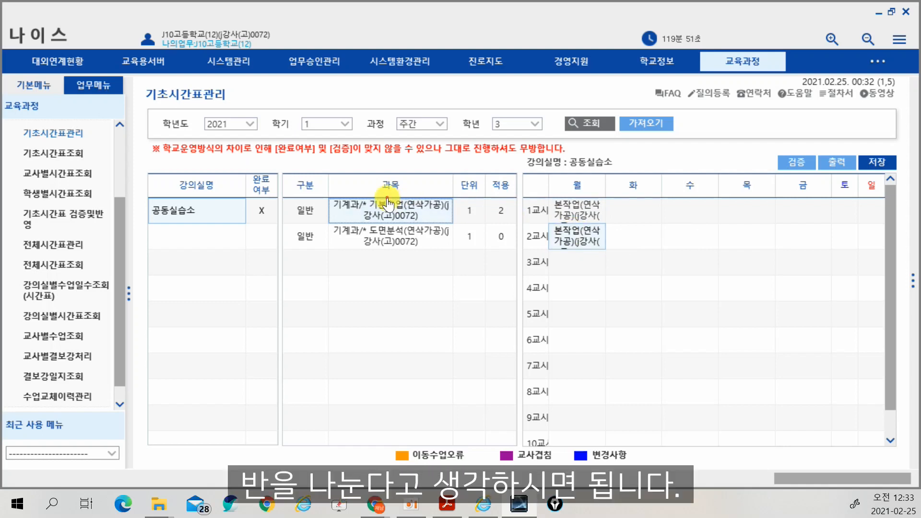
drag(427, 208, 585, 264)
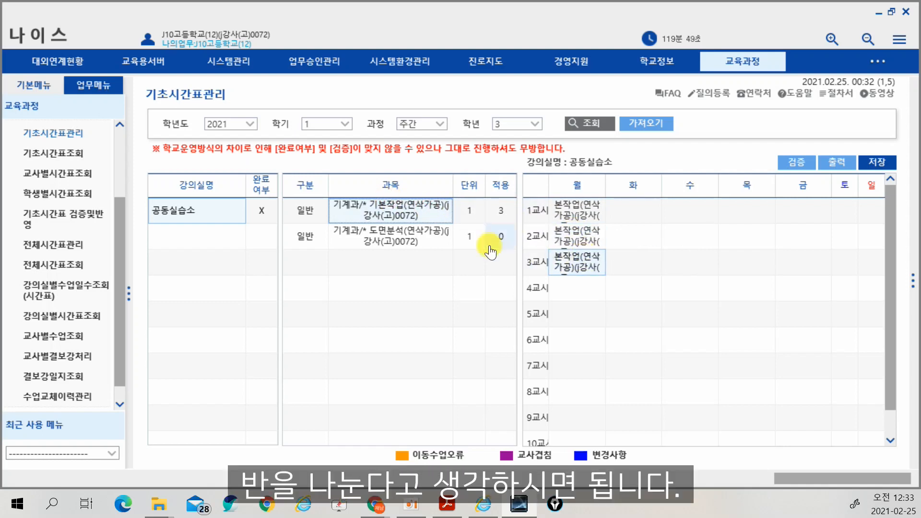
drag(384, 210, 578, 288)
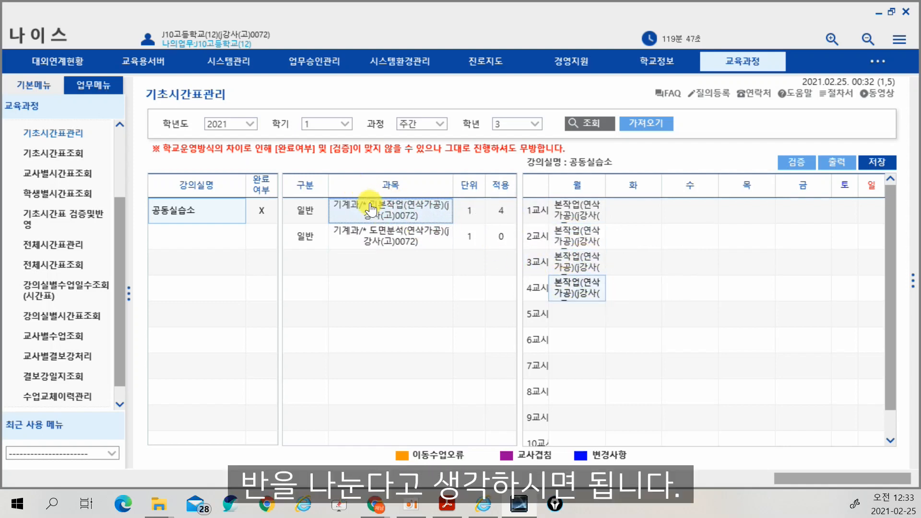
drag(374, 206, 544, 303)
drag(374, 218, 559, 342)
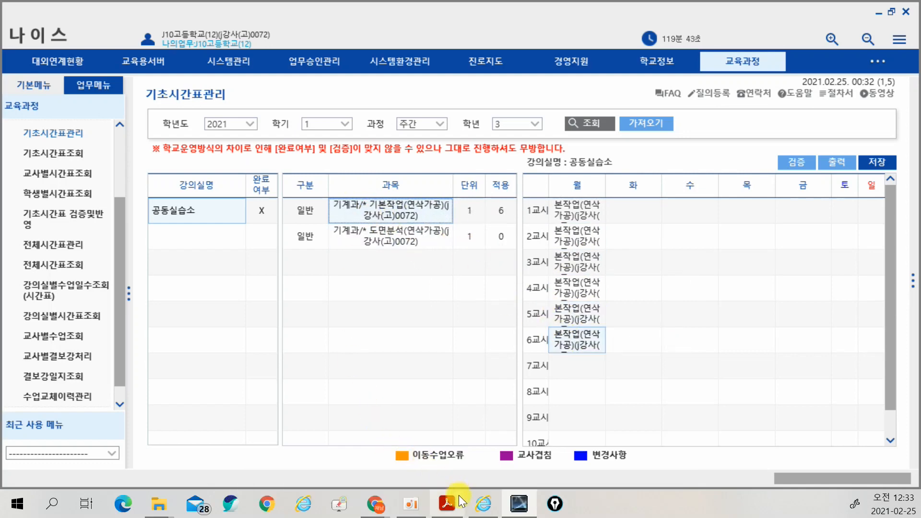
click(447, 503)
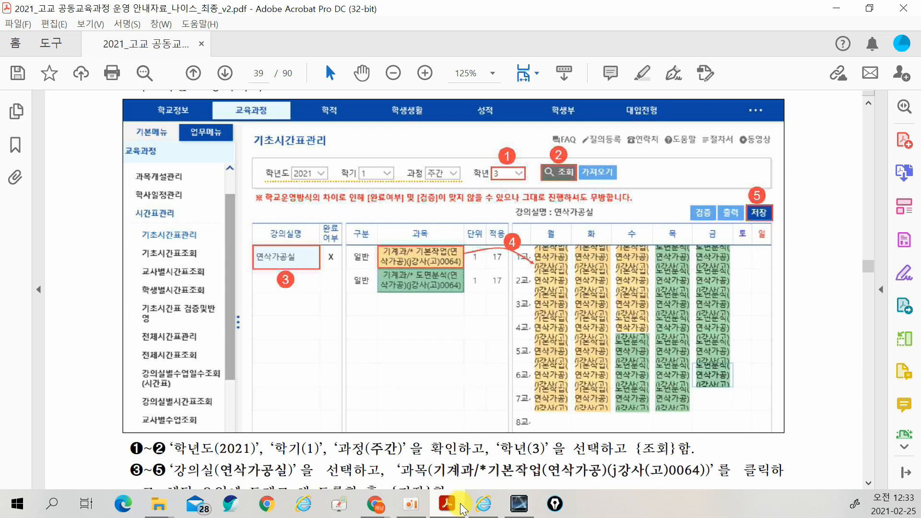
click(459, 506)
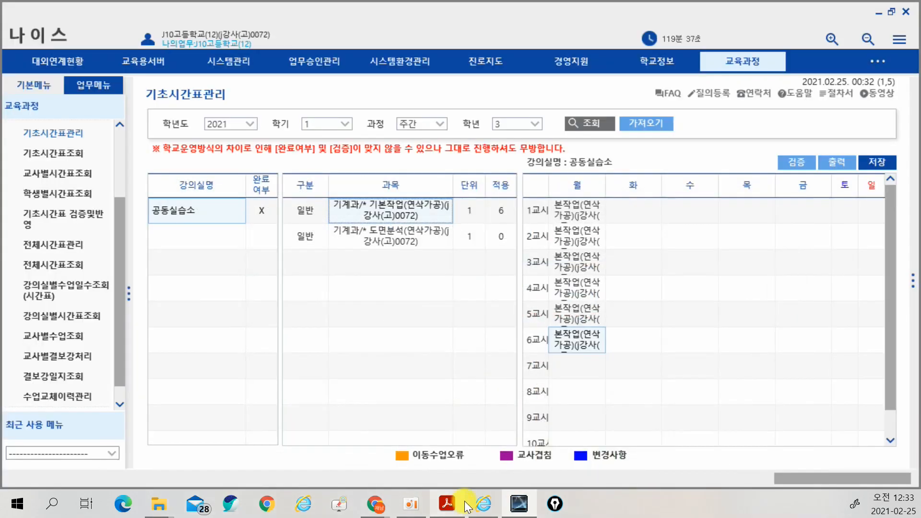
drag(391, 221, 561, 363)
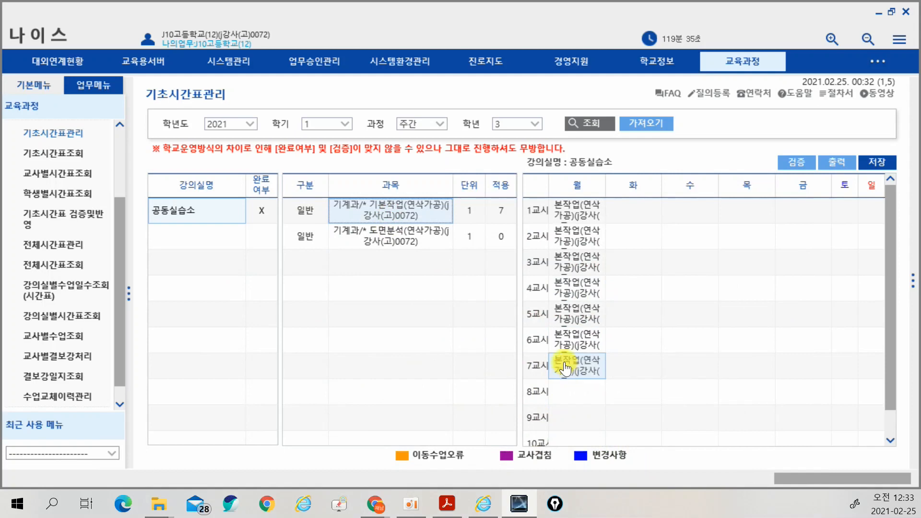
Place 기본작업(연삭가공) in Tuesday's 1교시 to 7교시 and Wednesday's 1교시 to 3교시.
drag(361, 213, 615, 367)
drag(378, 203, 600, 342)
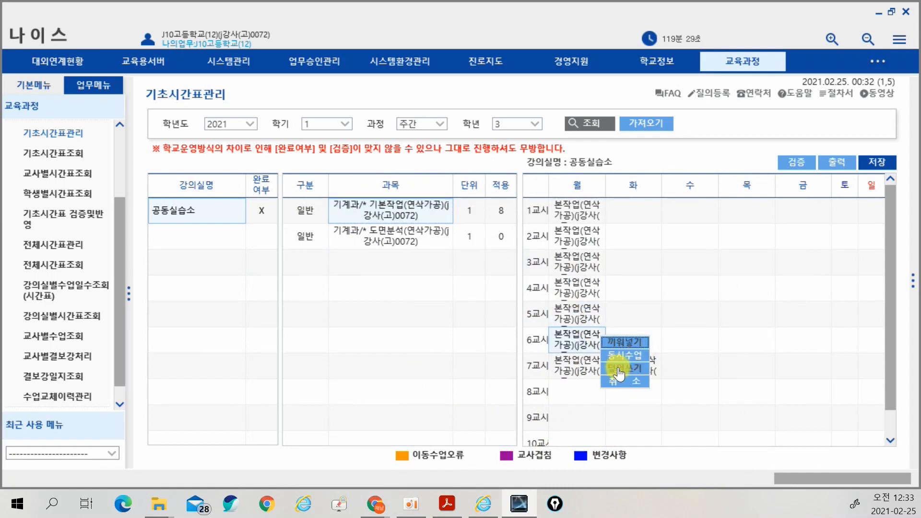
click(715, 331)
drag(408, 211, 616, 340)
drag(412, 211, 616, 288)
drag(424, 212, 617, 262)
drag(424, 212, 619, 236)
drag(425, 212, 622, 209)
drag(411, 206, 690, 262)
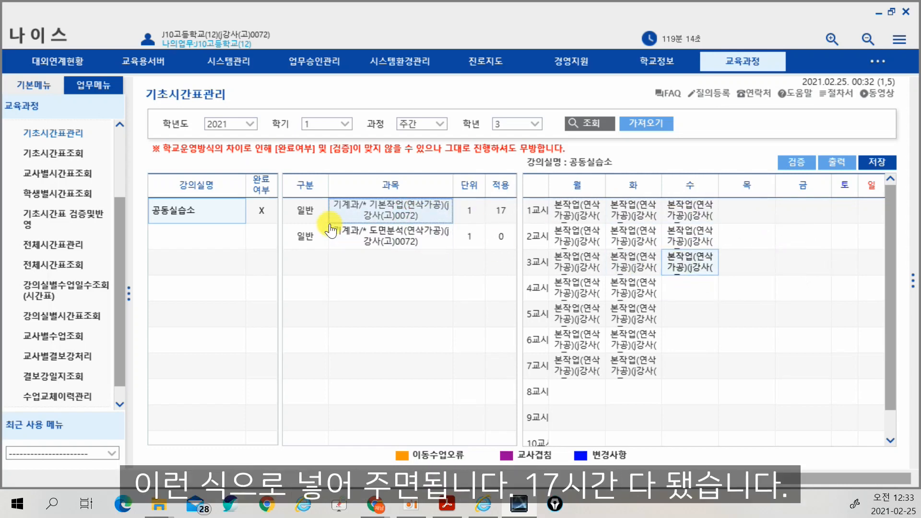
click(595, 259)
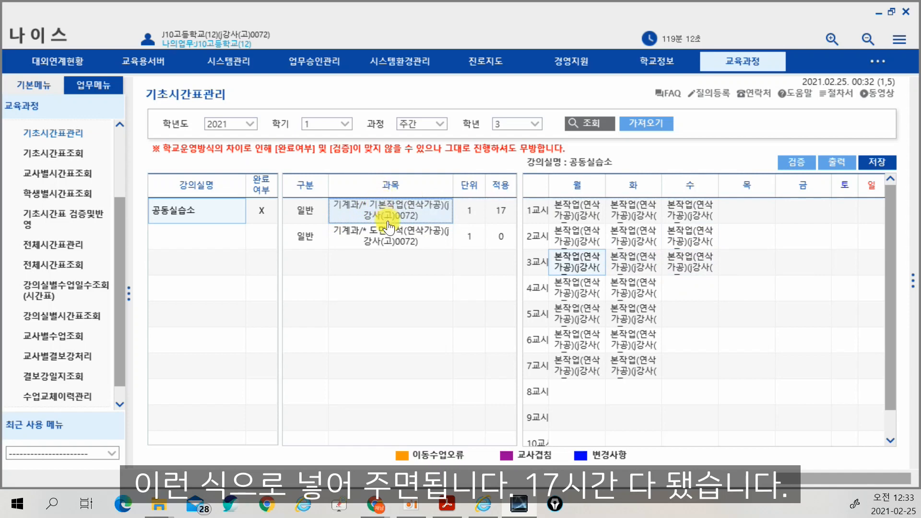
Place 도면분석(연삭가공) in Wednesday's 4교시 to 7교시, Thursday's 1교시 to 7교시 and Friday's 1교시 to 6교시.
drag(392, 227, 691, 349)
drag(374, 232, 698, 370)
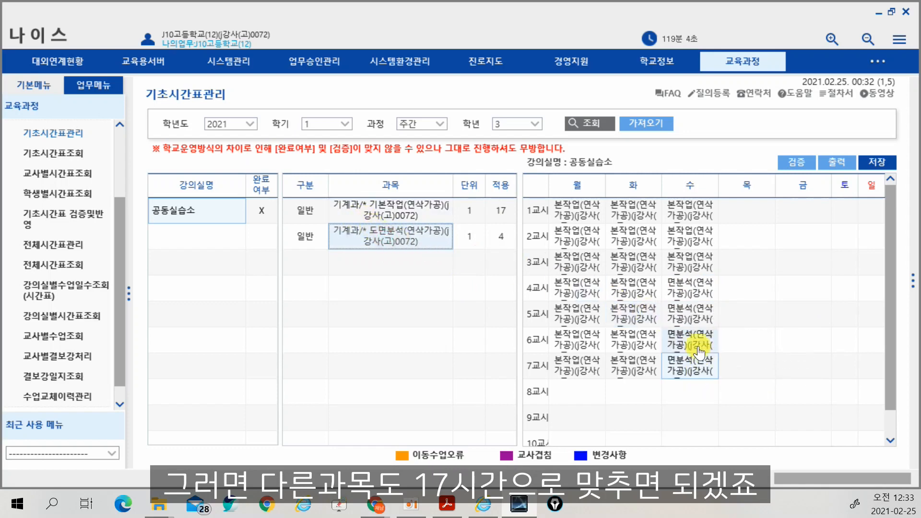
drag(420, 235, 741, 263)
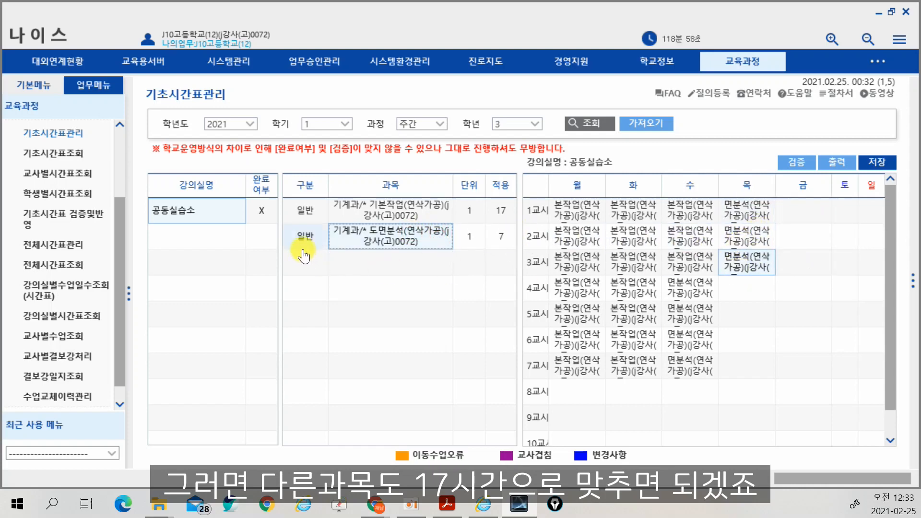
drag(369, 240, 753, 314)
drag(360, 238, 721, 295)
drag(410, 240, 737, 345)
drag(376, 235, 798, 213)
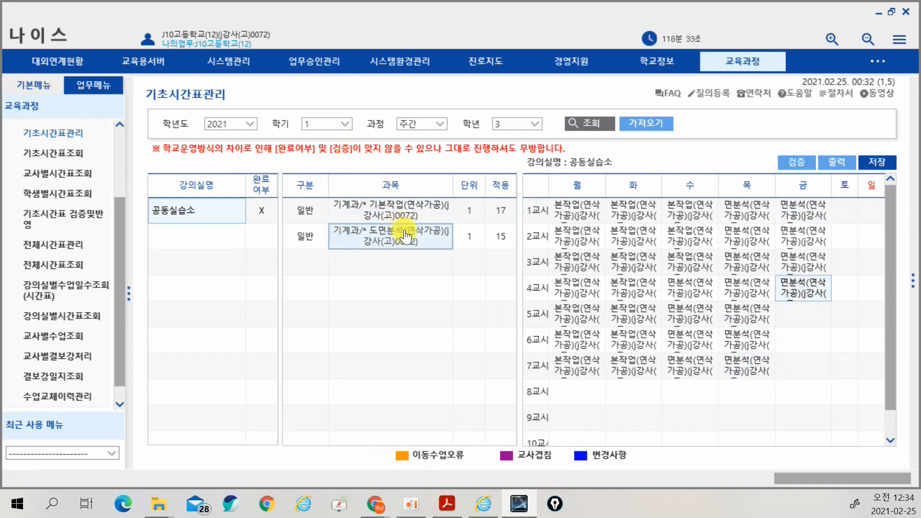
drag(405, 231, 811, 314)
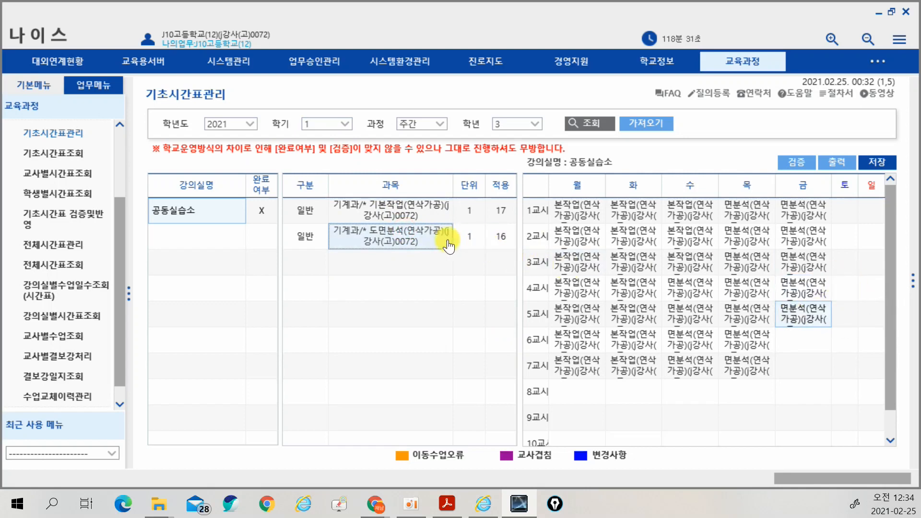
drag(432, 236, 808, 341)
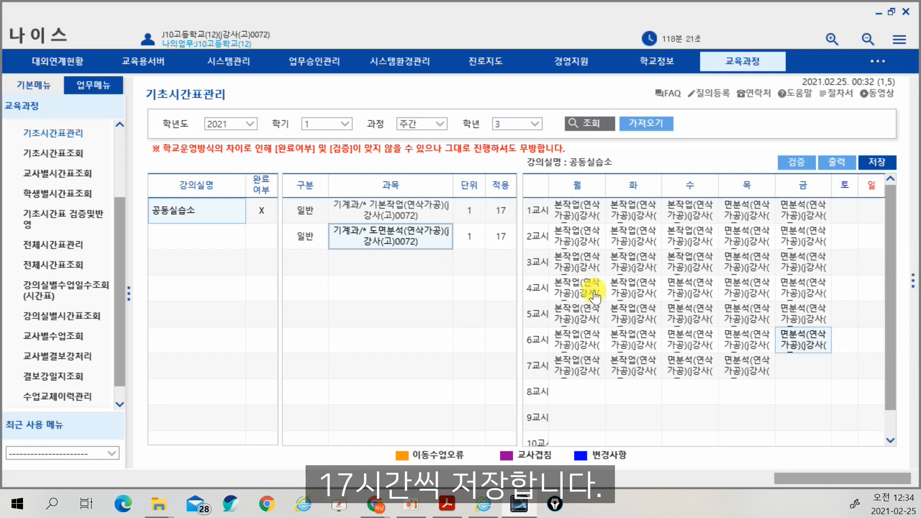
Save the 기초시간표 for 공동실습소 and switch back to the PDF guide.
click(866, 165)
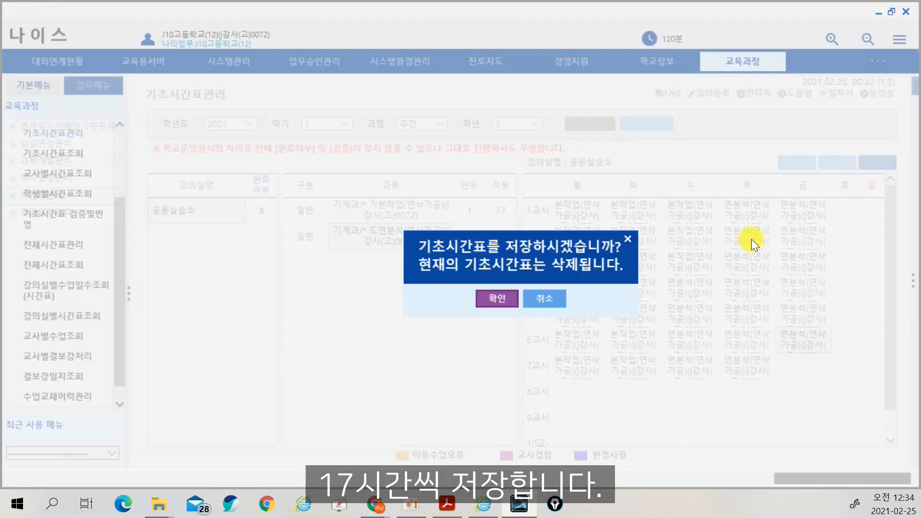
click(501, 302)
click(522, 299)
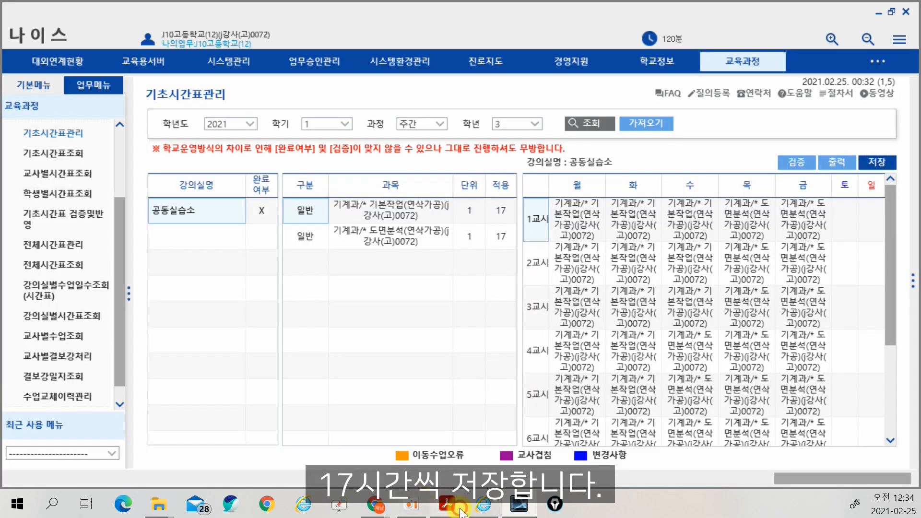
click(453, 505)
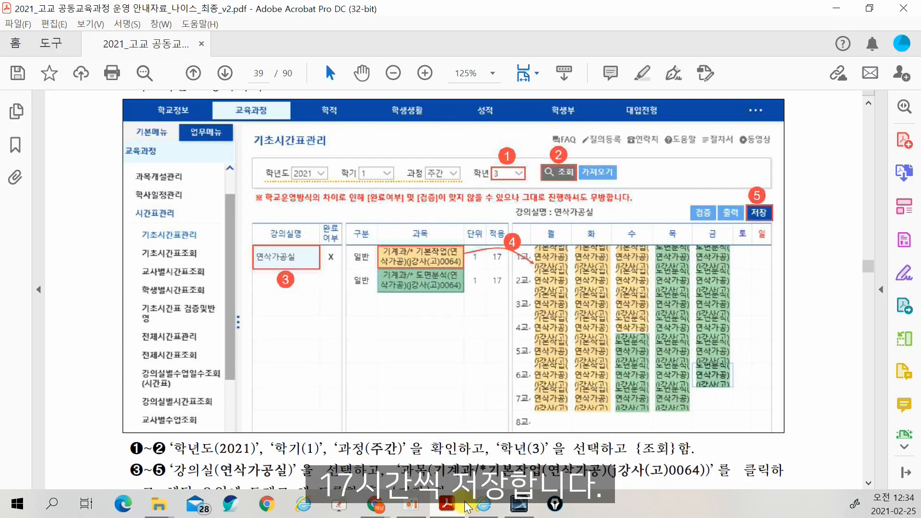
Check the 기초시간표 검증및반영 procedure in the PDF guide, switch back to 나이스 and open 기초시간표 검증및반영.
scroll(562, 195, down, 10)
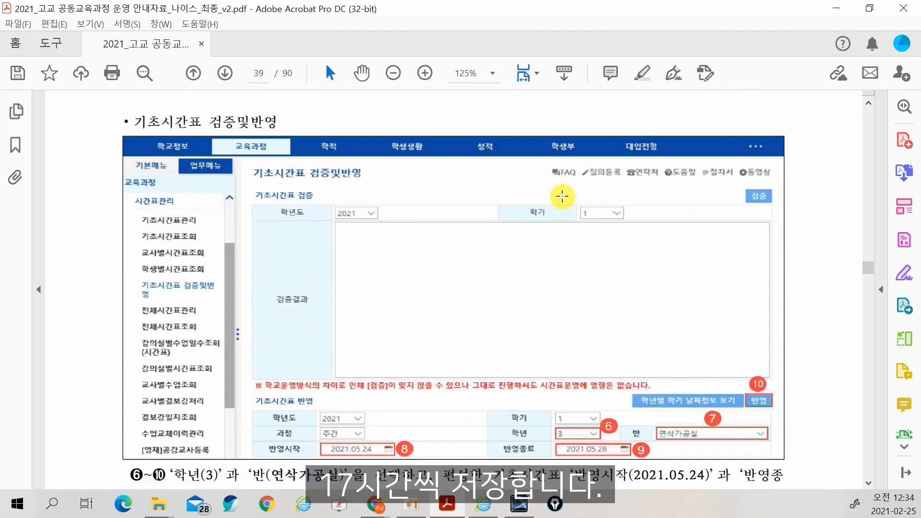
scroll(562, 196, down, 4)
scroll(563, 197, up, 6)
scroll(566, 202, down, 3)
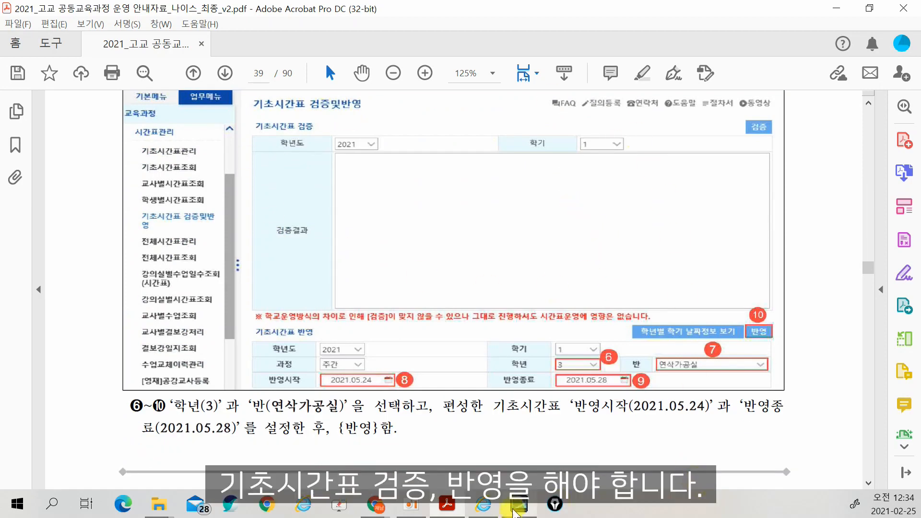
click(517, 506)
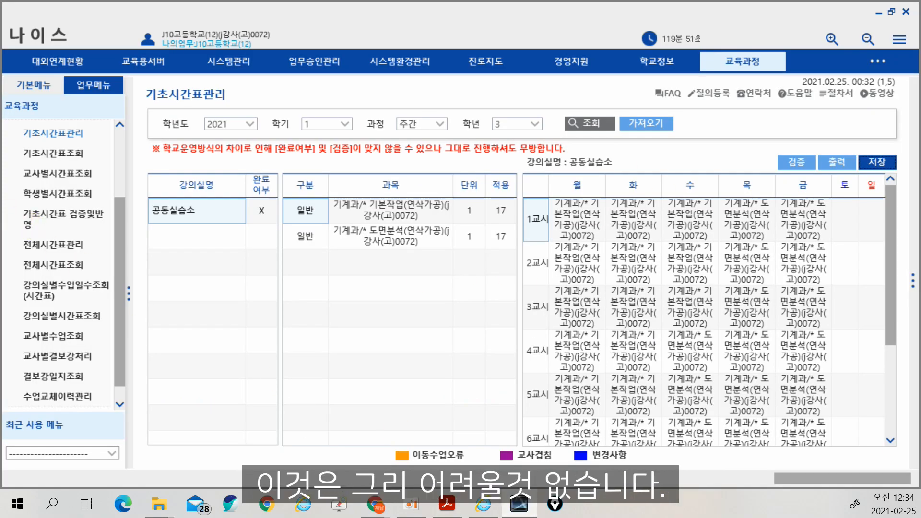
click(50, 219)
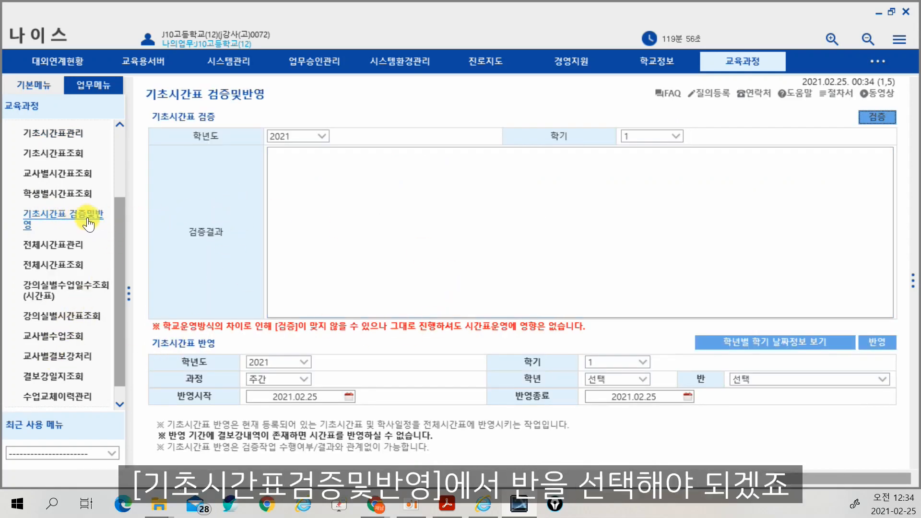
Set the 기초시간표 반영 target to 학년 3 and 반 공동실습소.
click(643, 379)
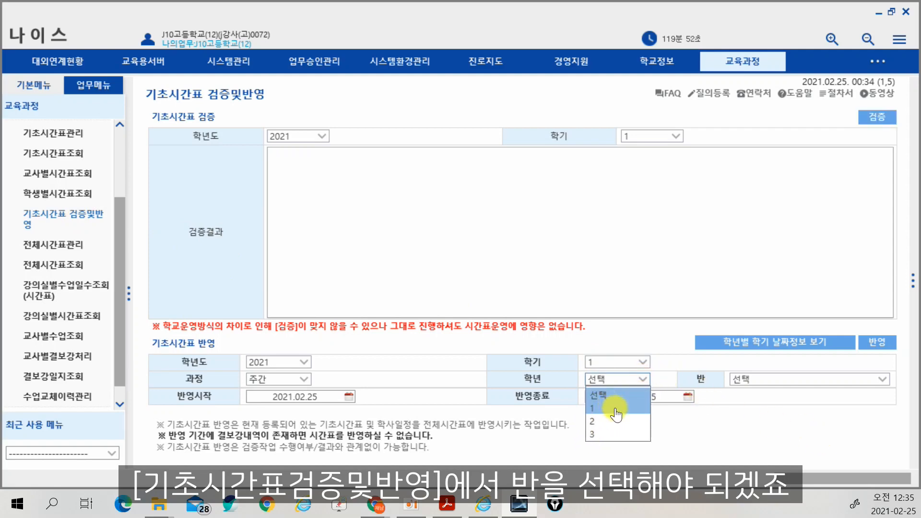
click(782, 379)
click(782, 379)
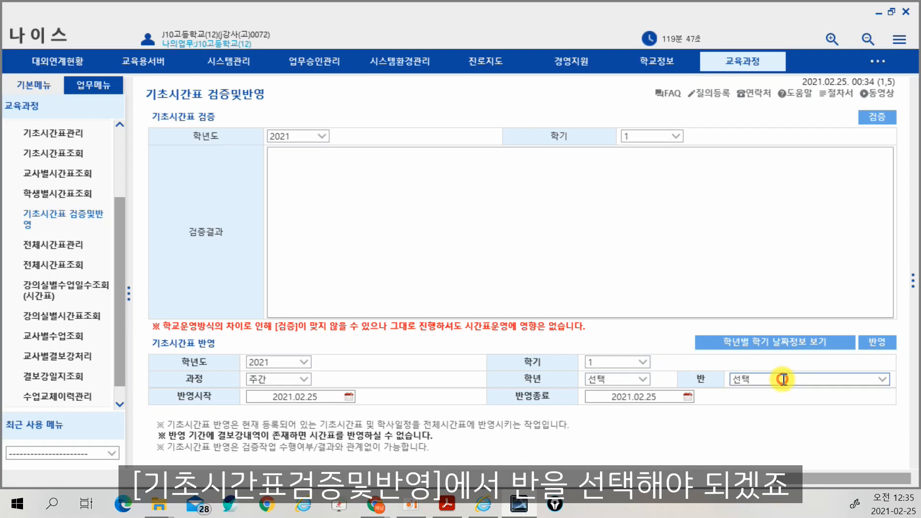
click(635, 384)
click(637, 406)
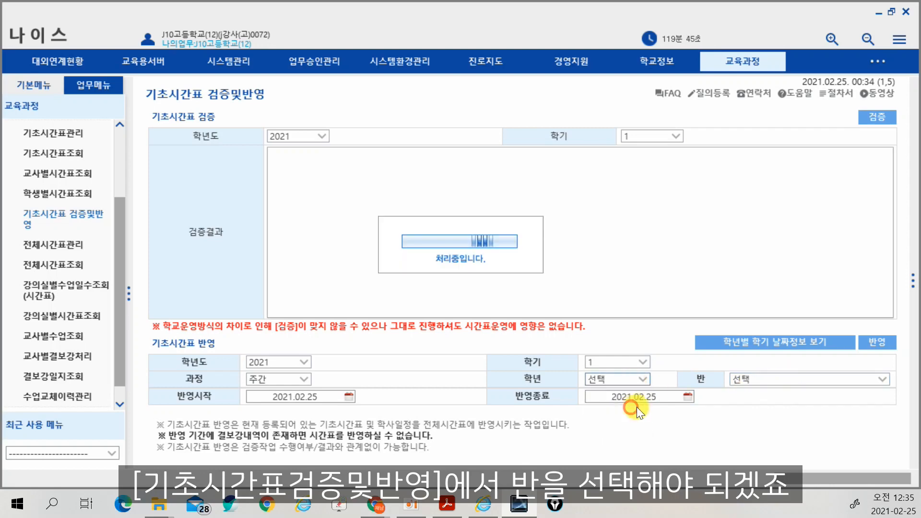
click(796, 382)
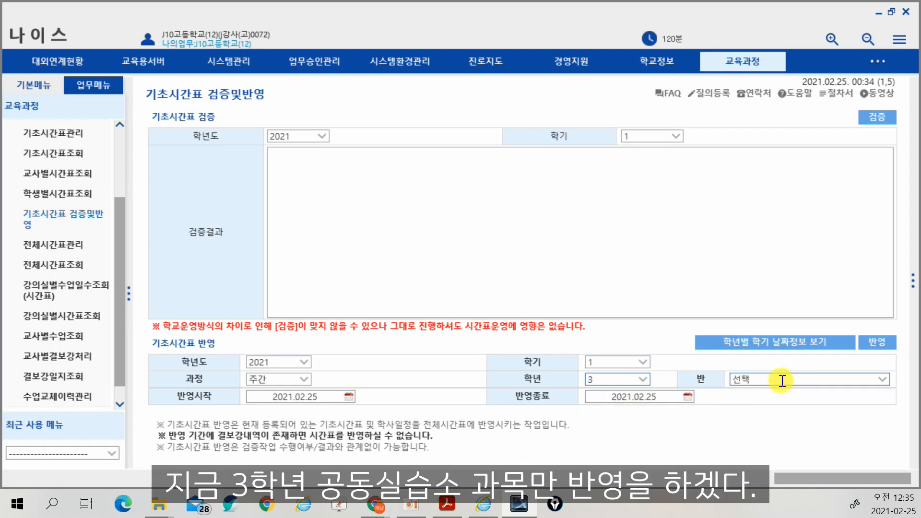
click(784, 380)
click(787, 423)
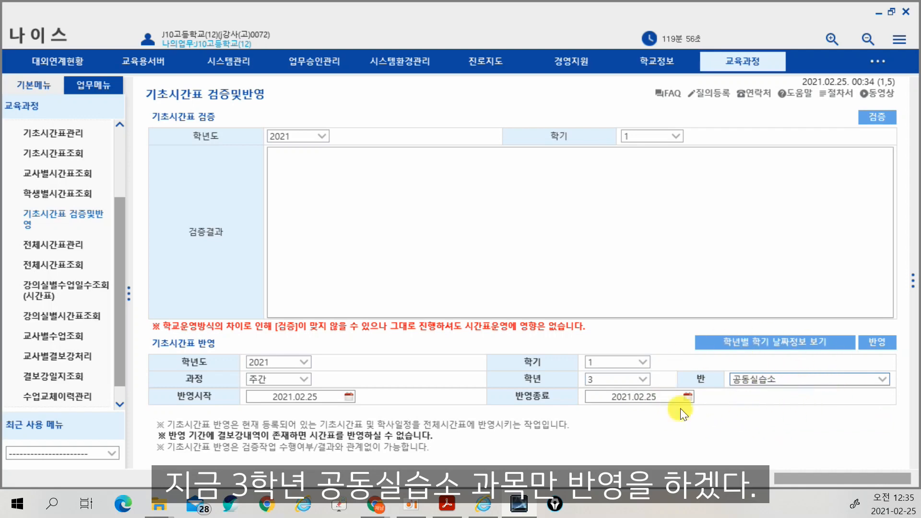
Set the 반영 period to 2021.03.01 through 2021.03.15 and apply the 기초시간표 for 공동실습소.
click(349, 398)
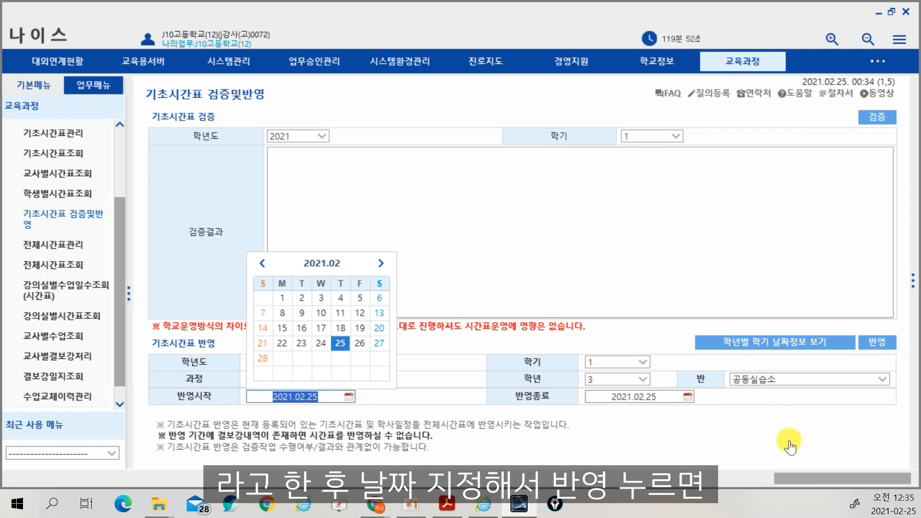
click(737, 454)
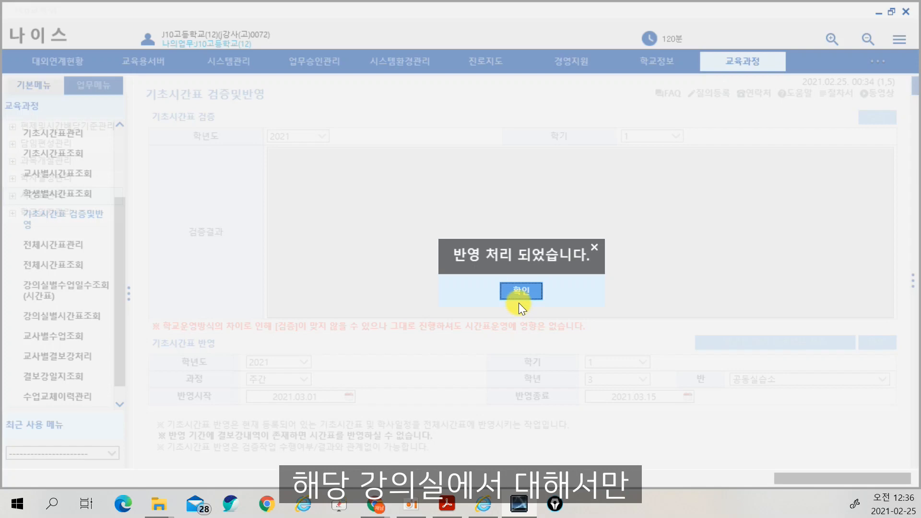
click(520, 300)
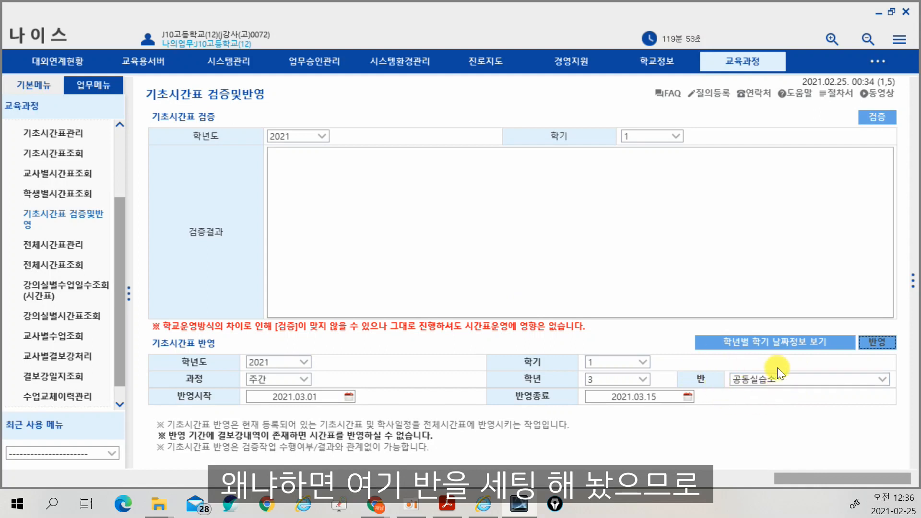
click(830, 385)
click(831, 385)
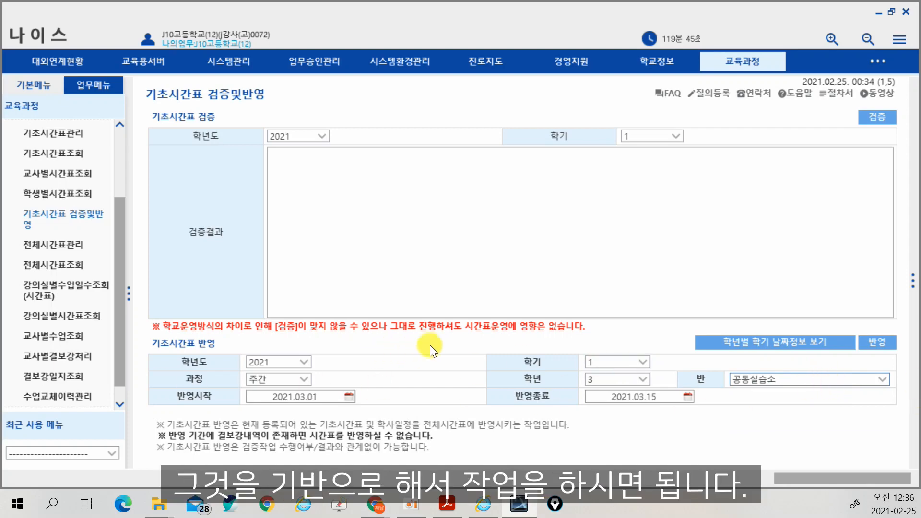
Switch to the PDF guide and review the 기초시간표 검증및반영 and 기초시간표관리 instructions on page 39.
click(446, 503)
scroll(385, 330, down, 5)
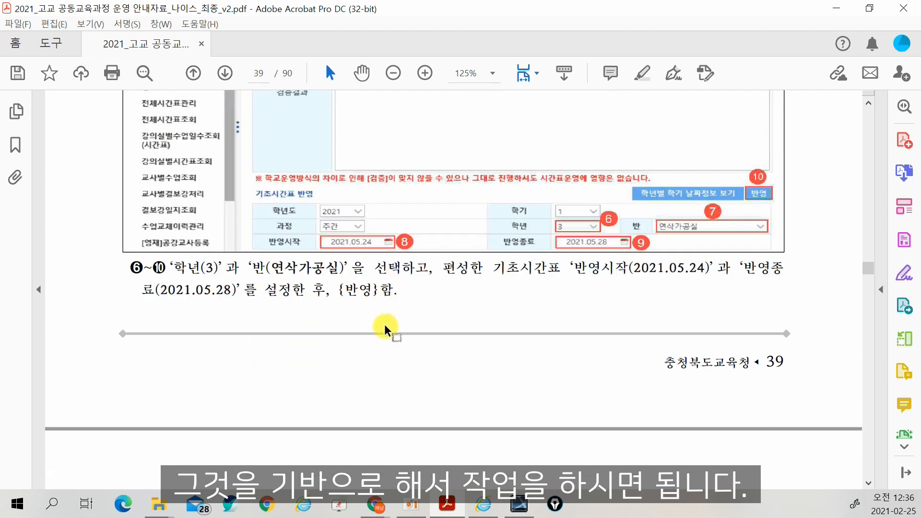
scroll(385, 330, down, 10)
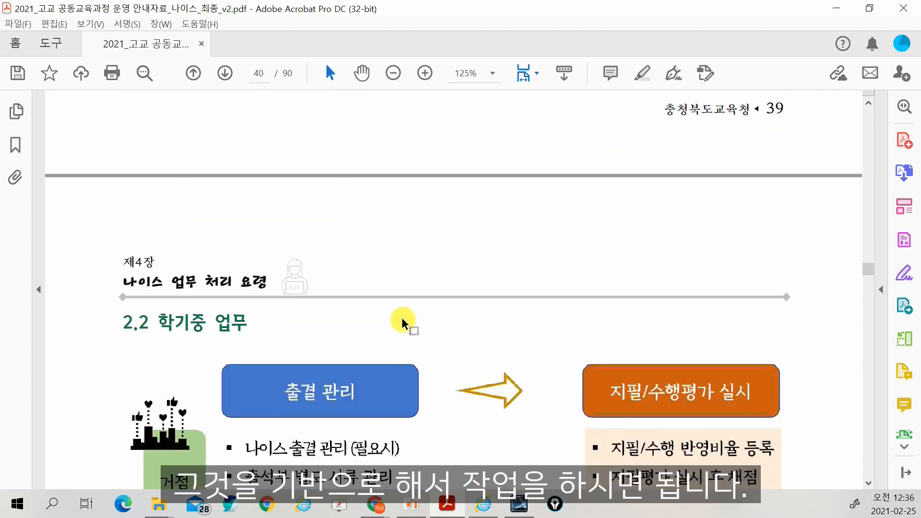
scroll(411, 320, up, 6)
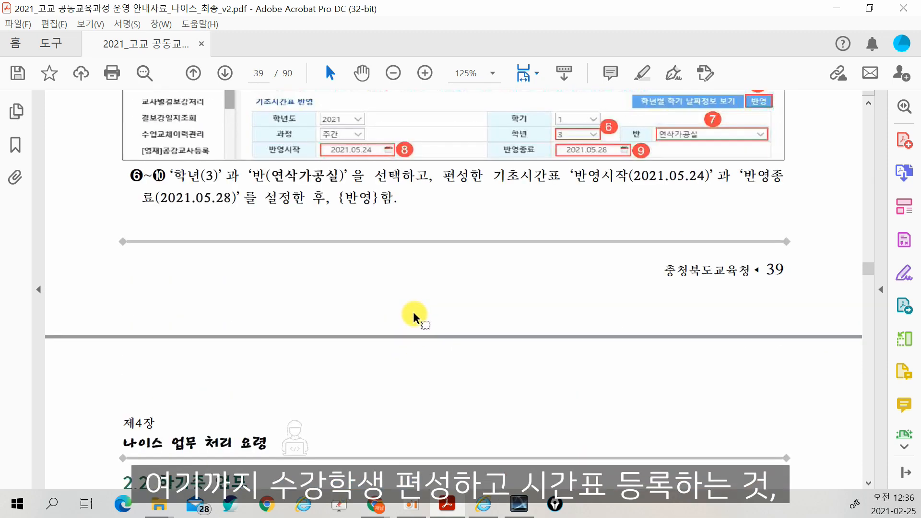
scroll(414, 317, up, 2)
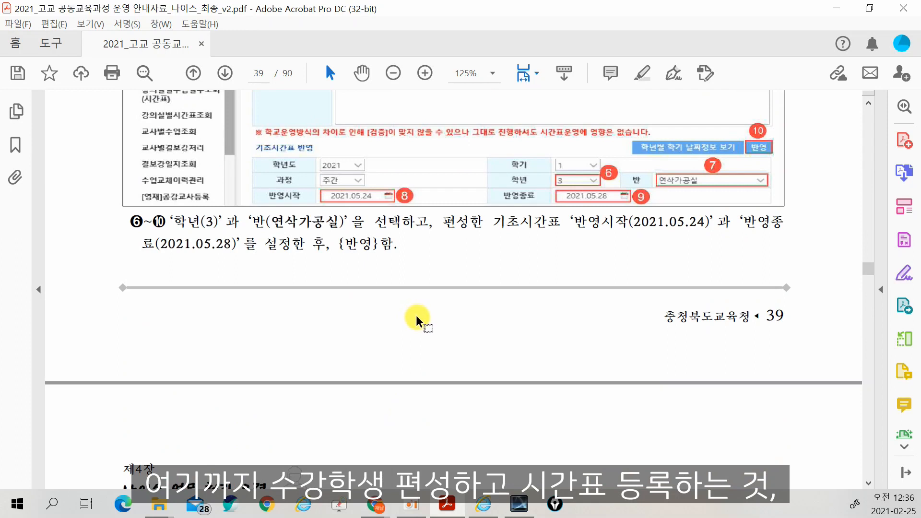
scroll(417, 319, up, 9)
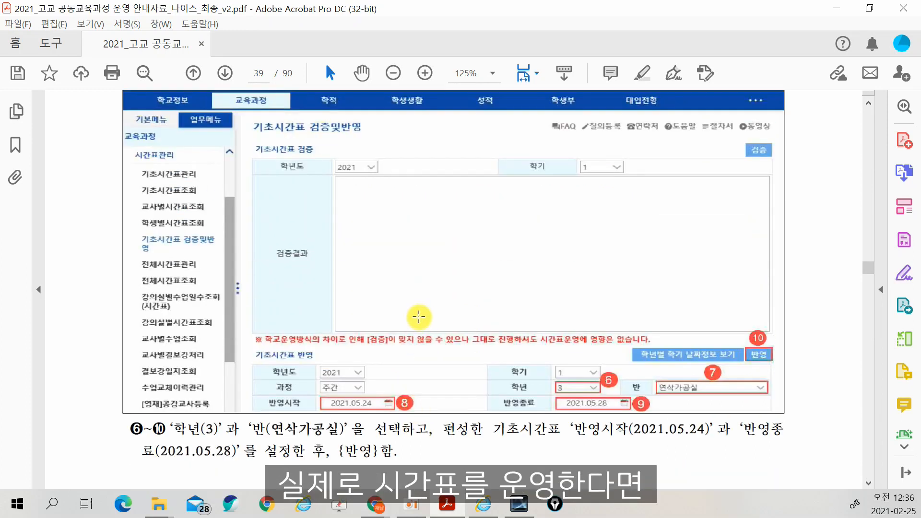
scroll(418, 317, up, 3)
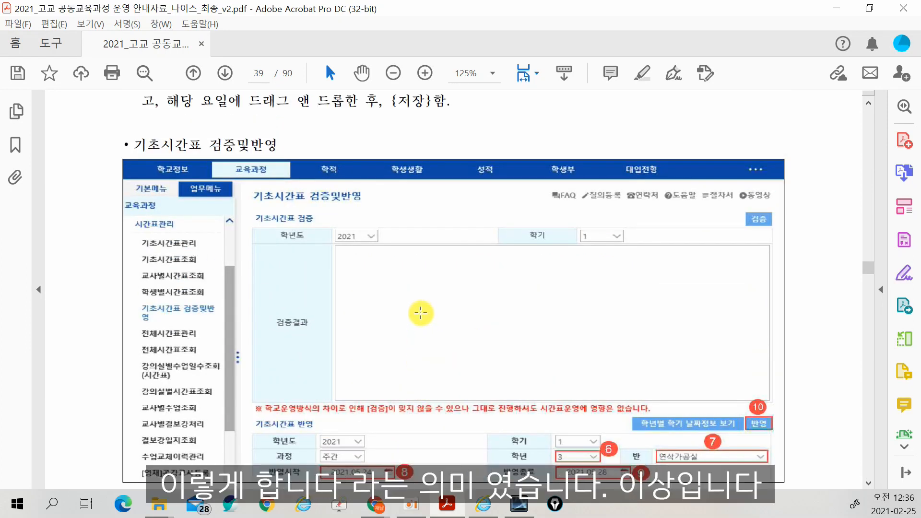
scroll(425, 319, up, 12)
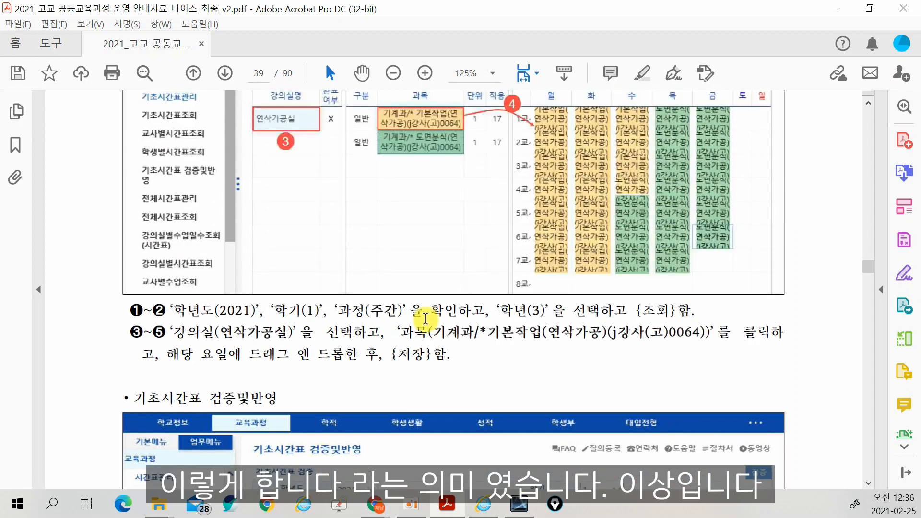
scroll(425, 319, up, 3)
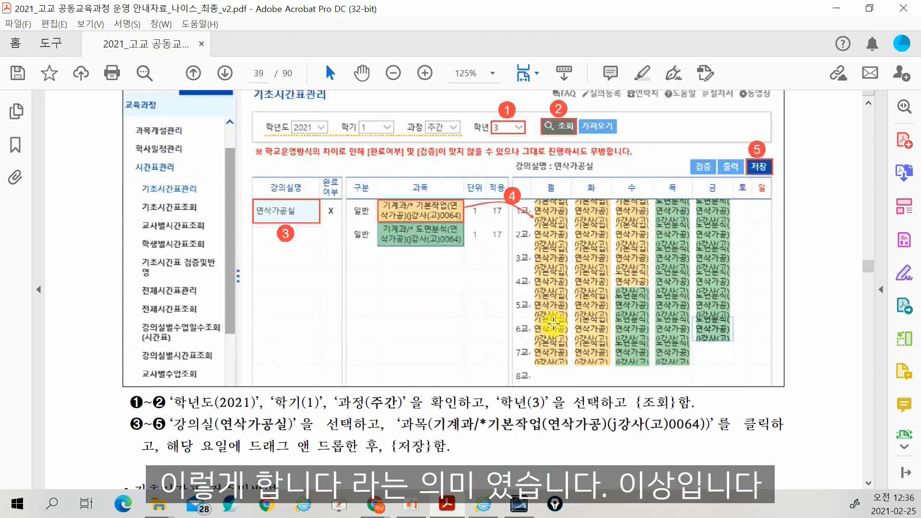